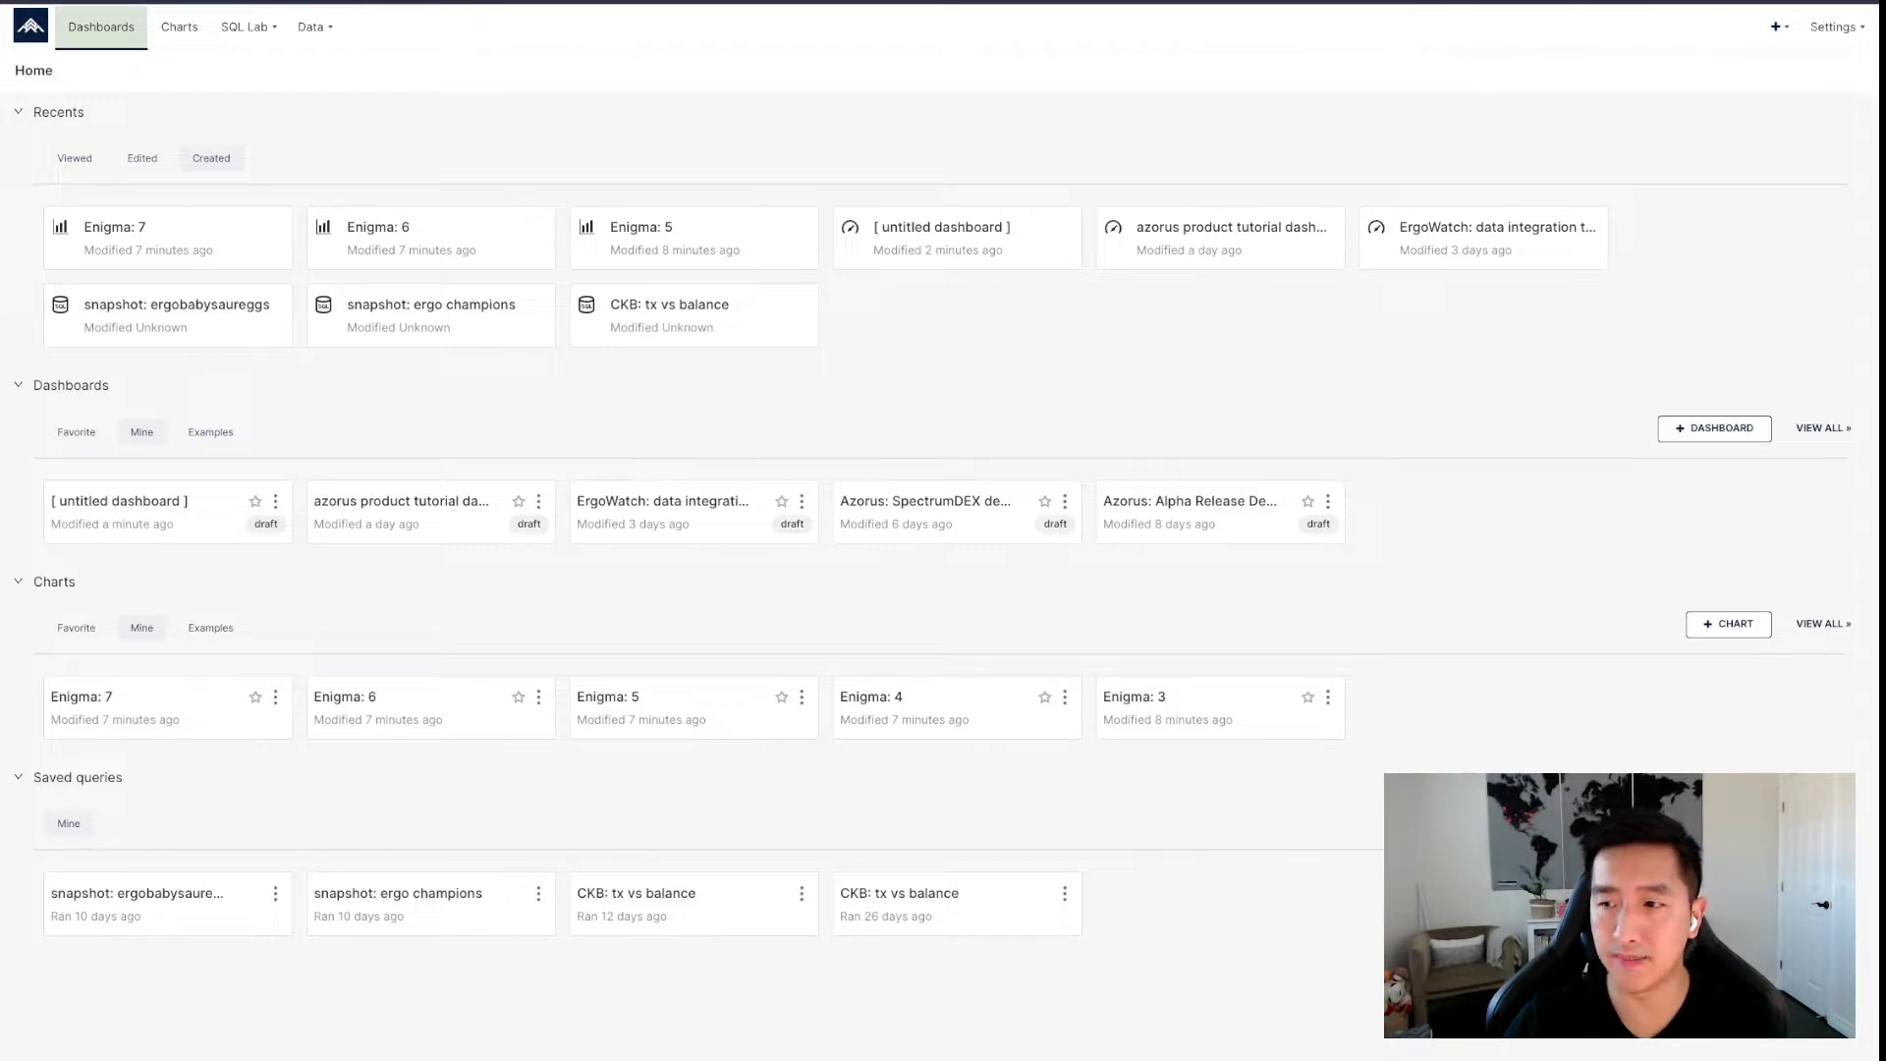
Start a new dashboard from the Dashboards list and title it 'Enigma NFT dashboard'.
click(101, 26)
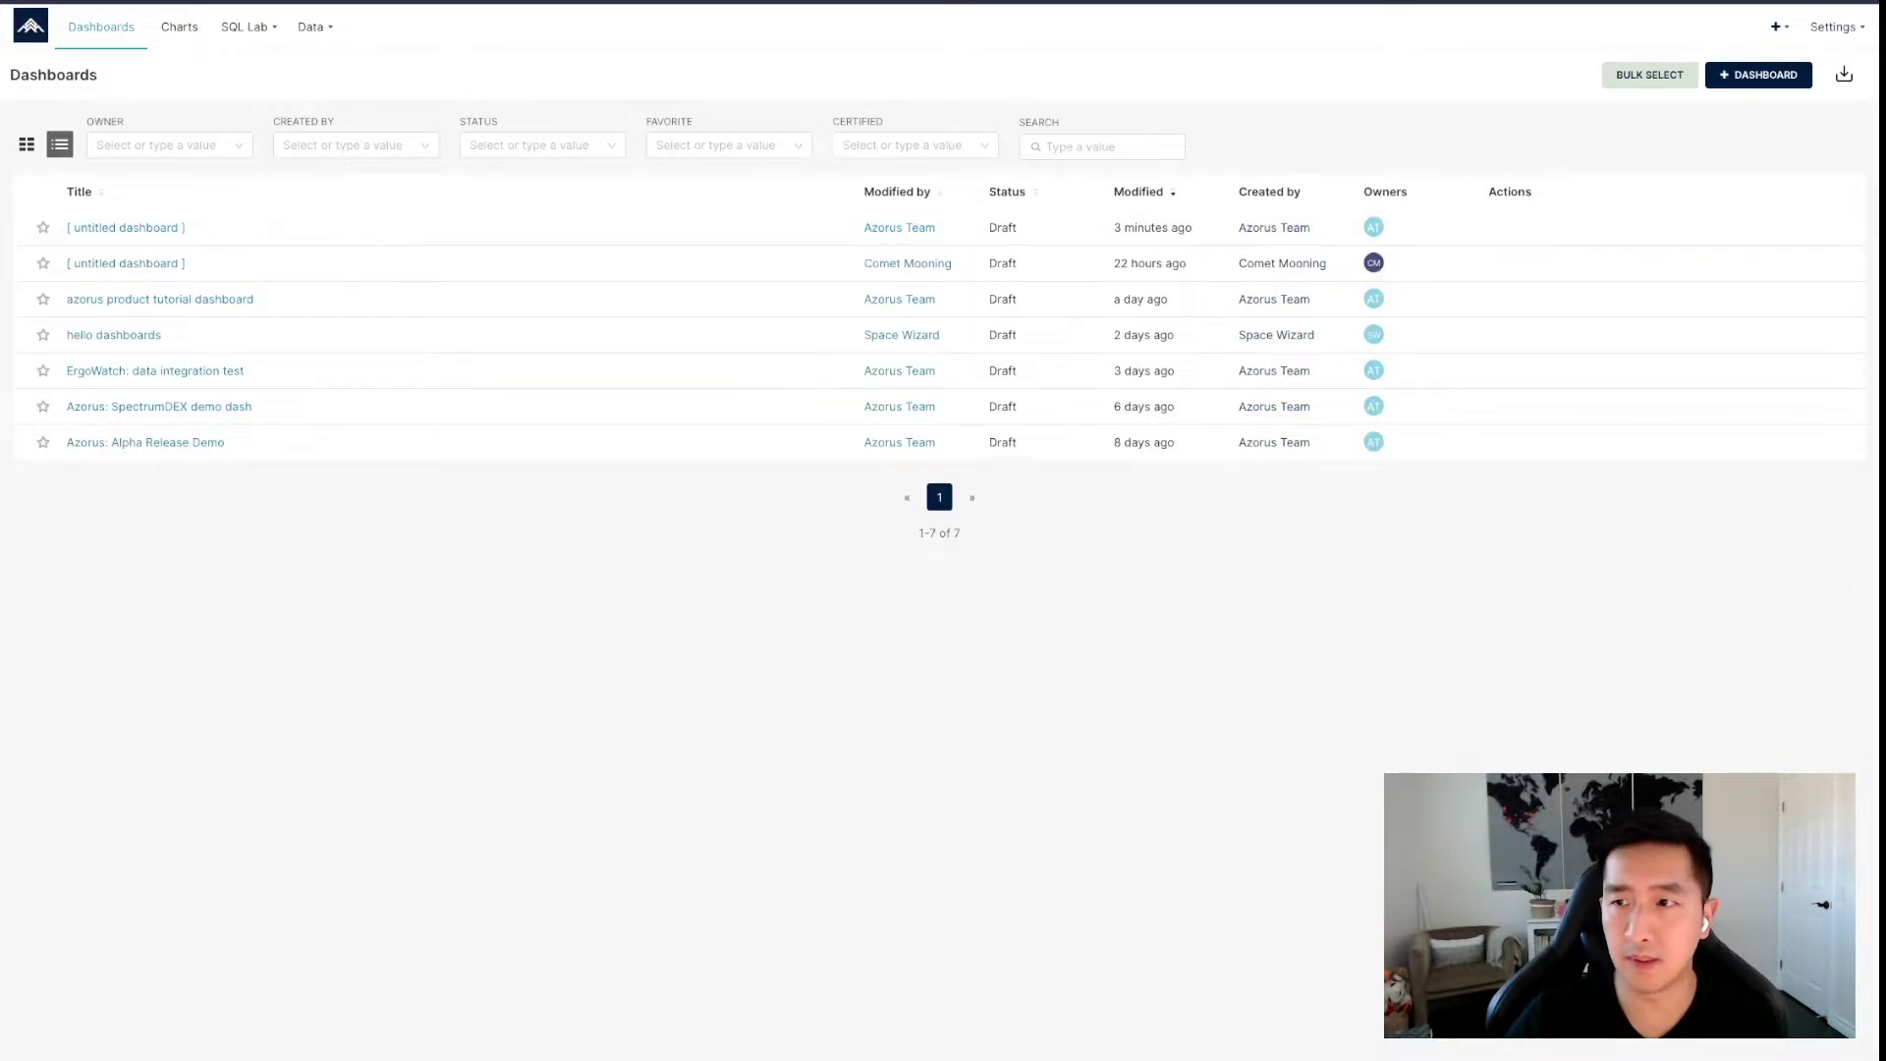
click(1758, 75)
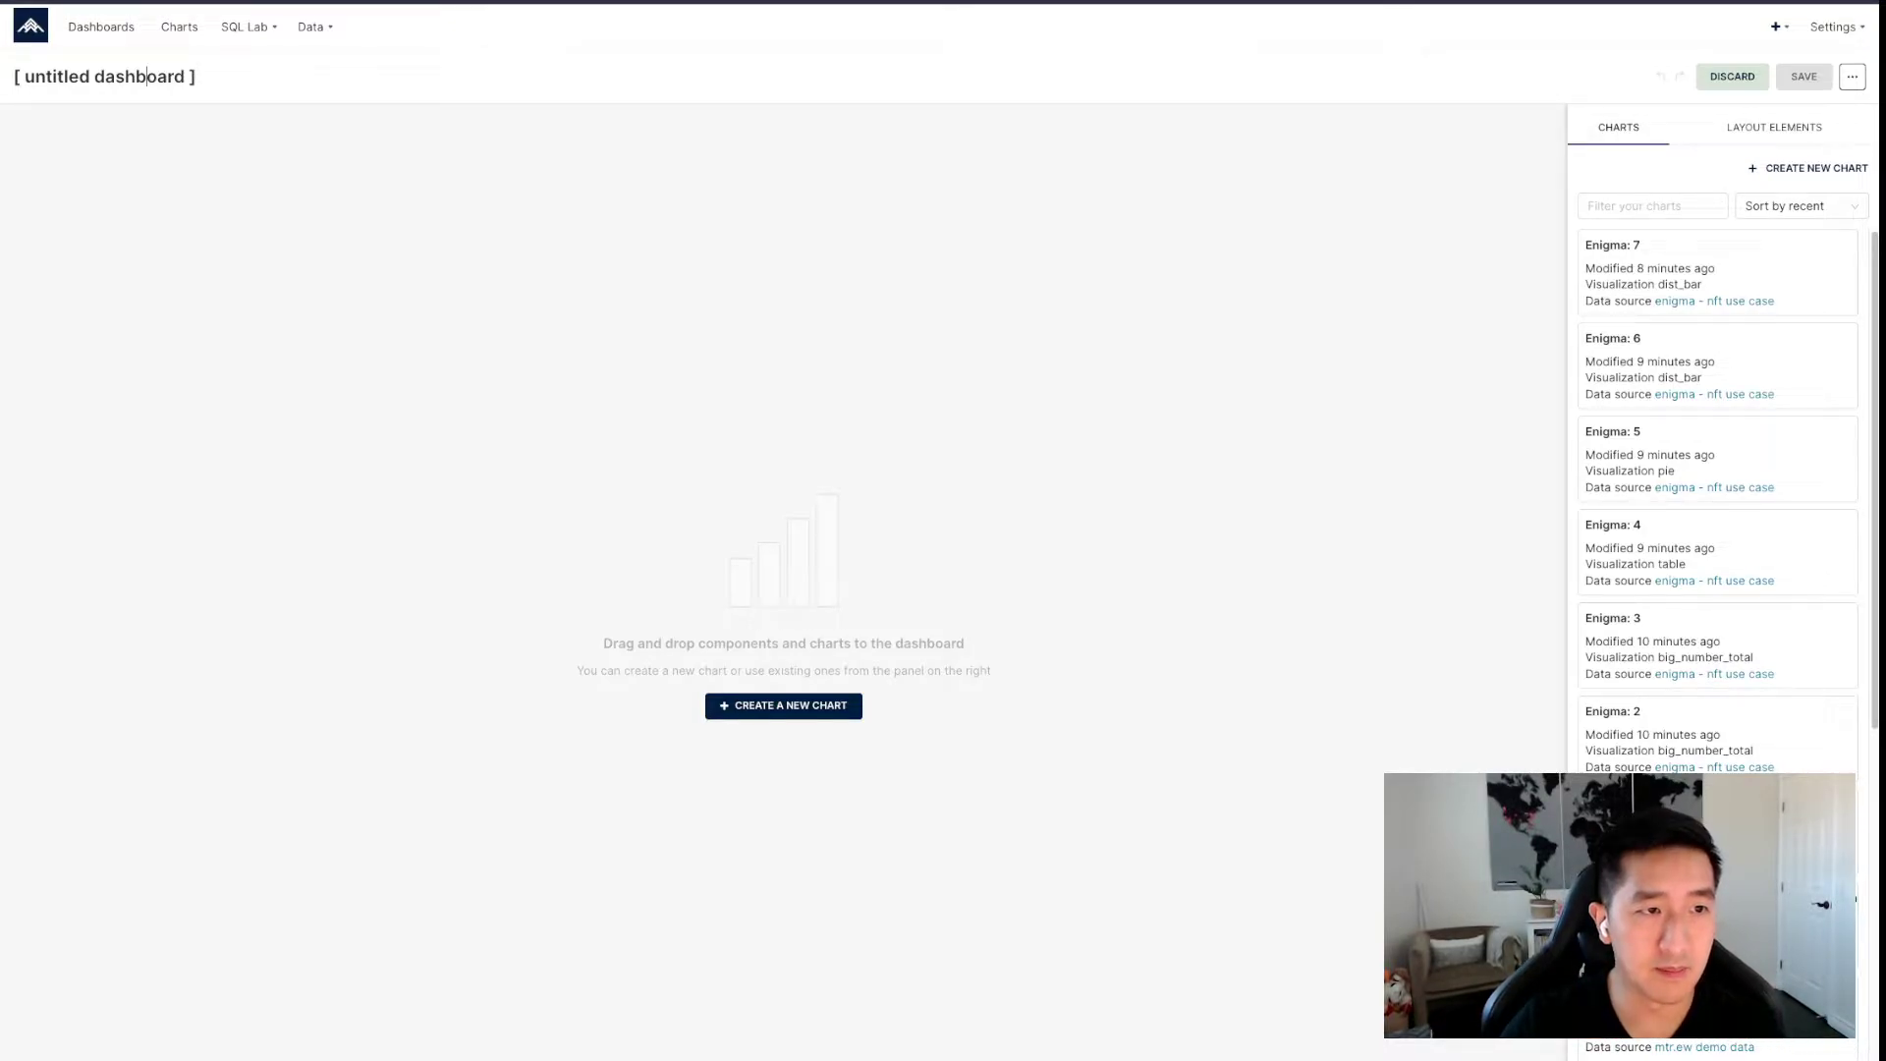
click(147, 75)
text(Enigm)
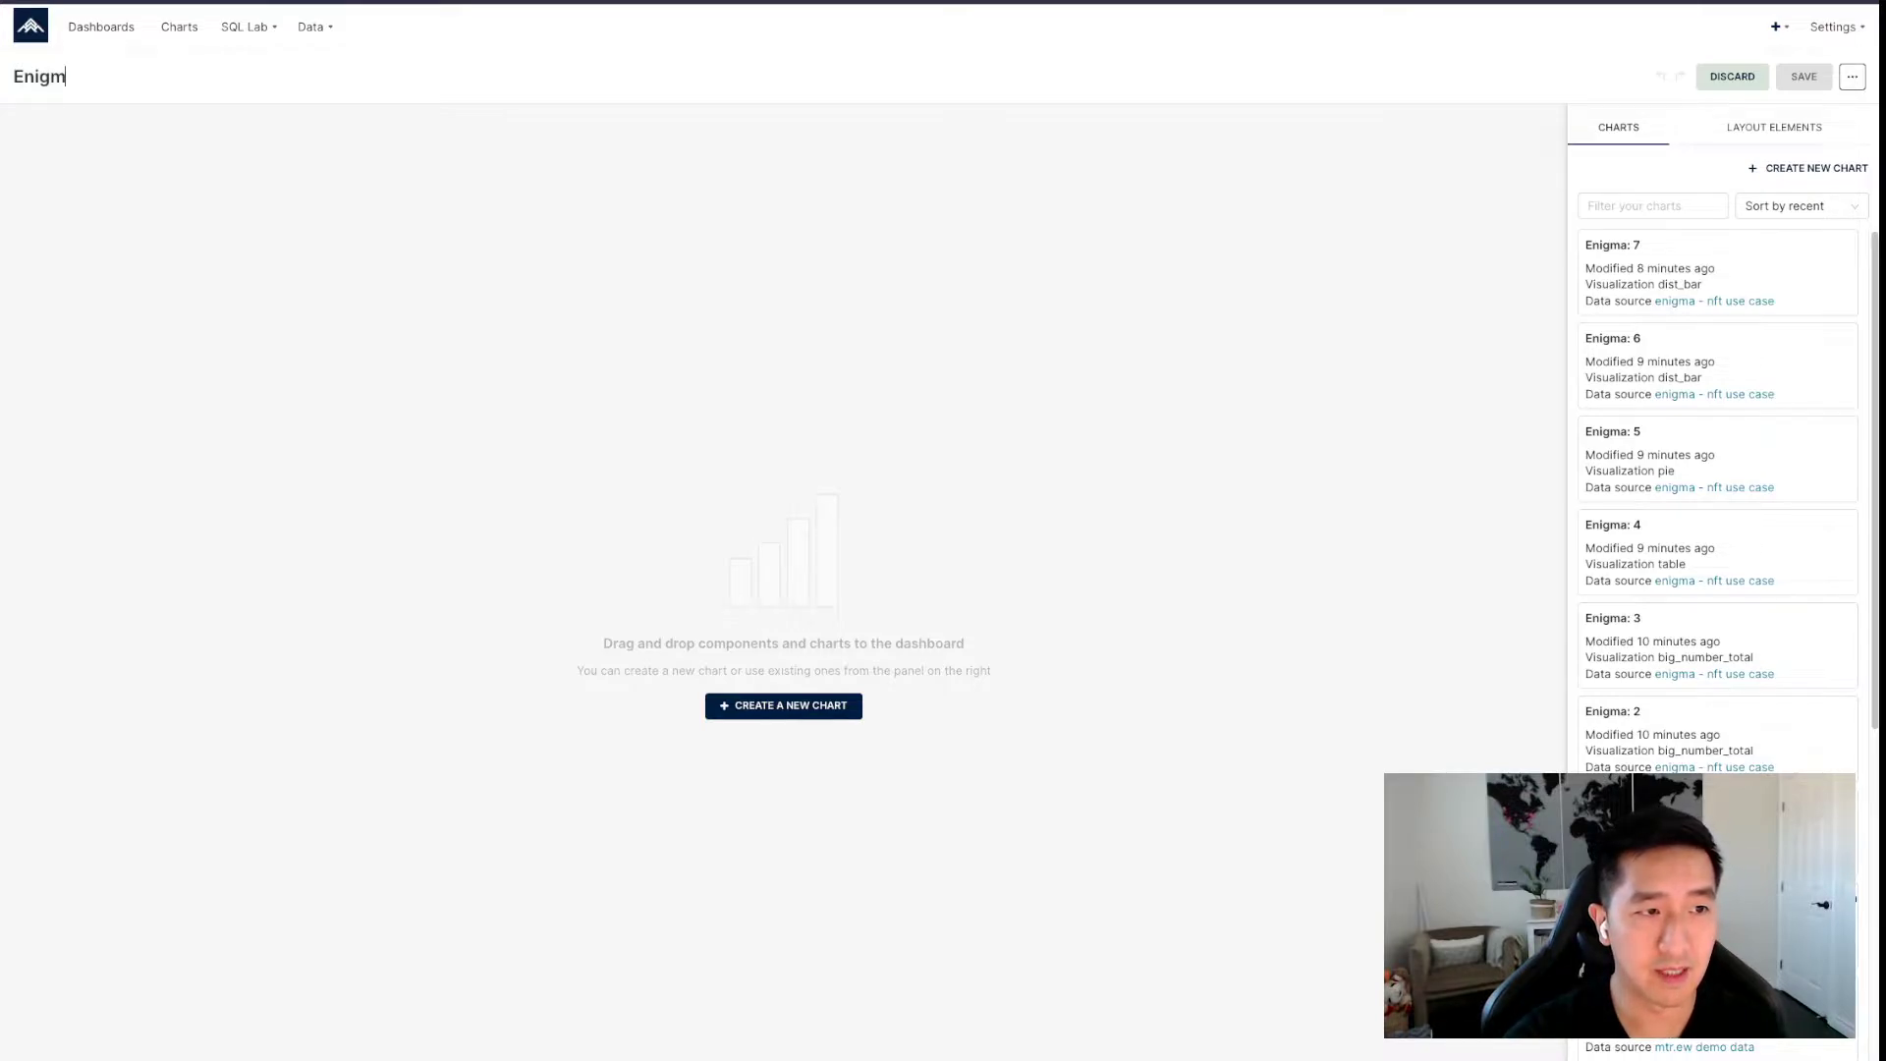
text(a)
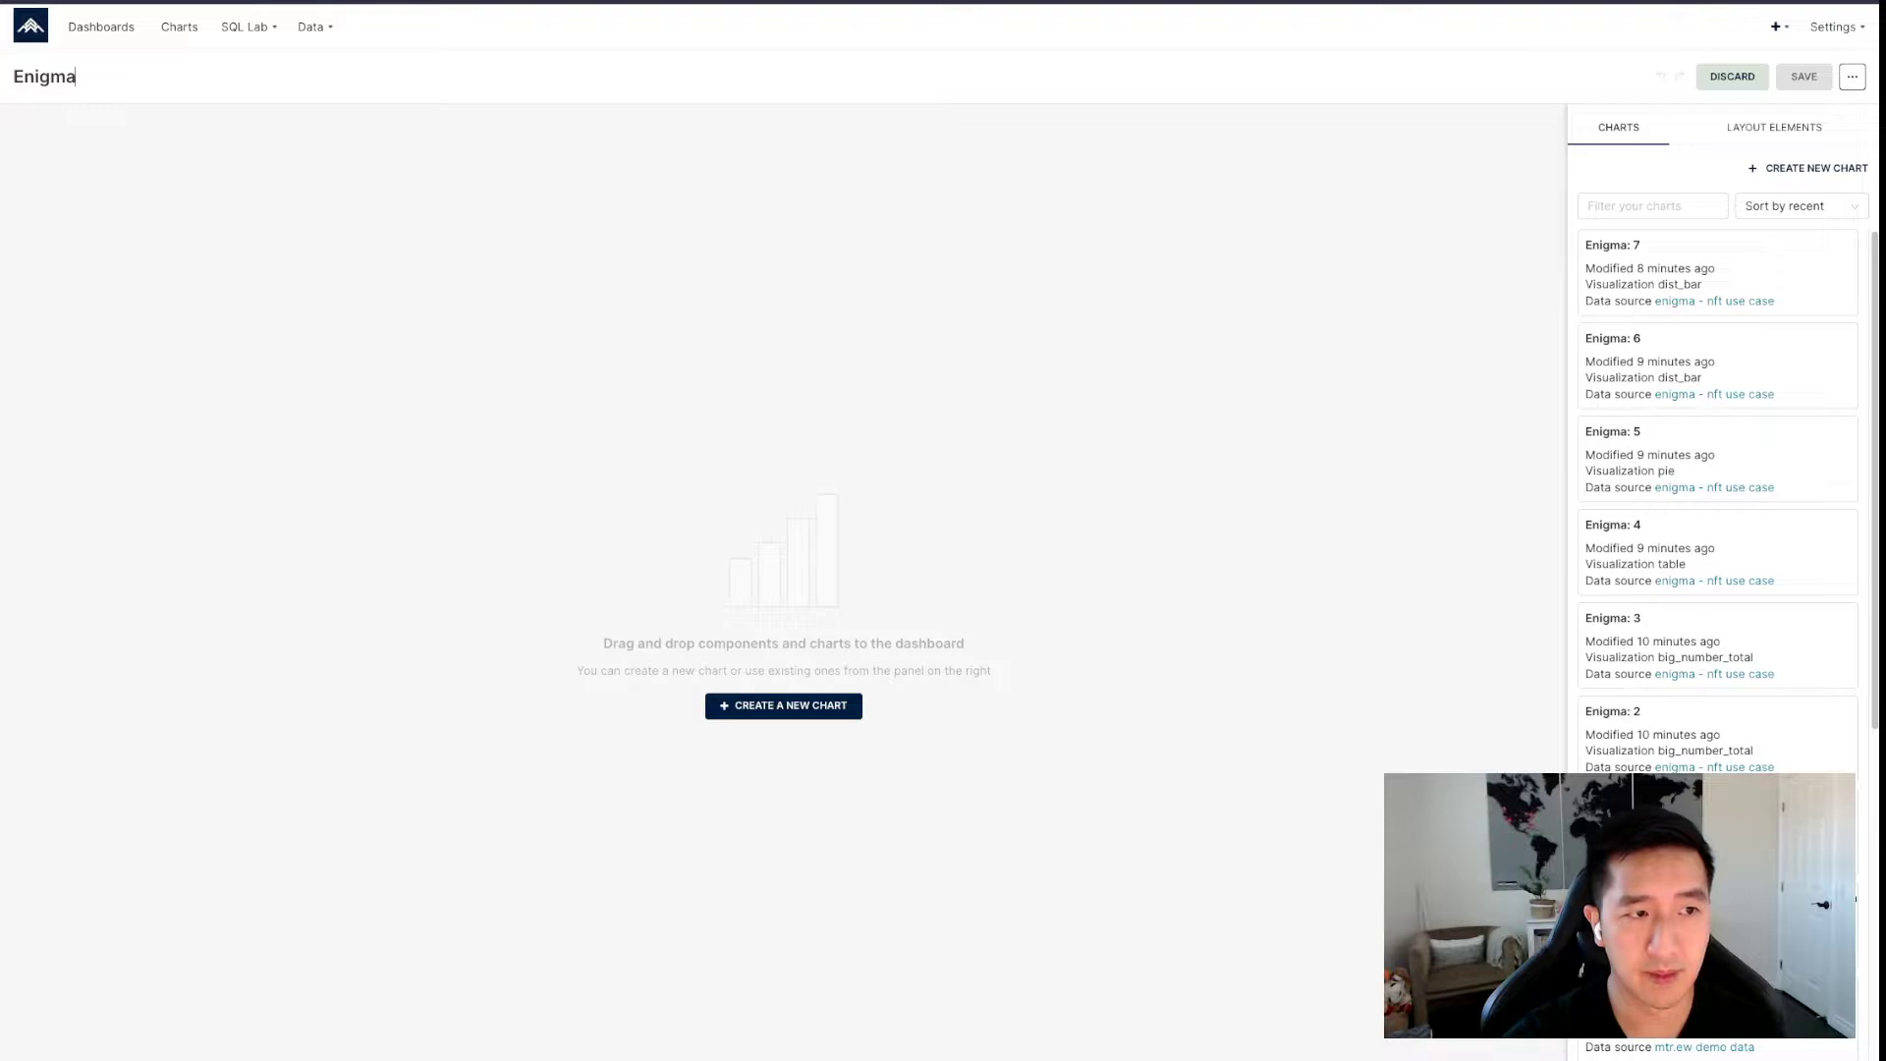
text( NFT dashboard)
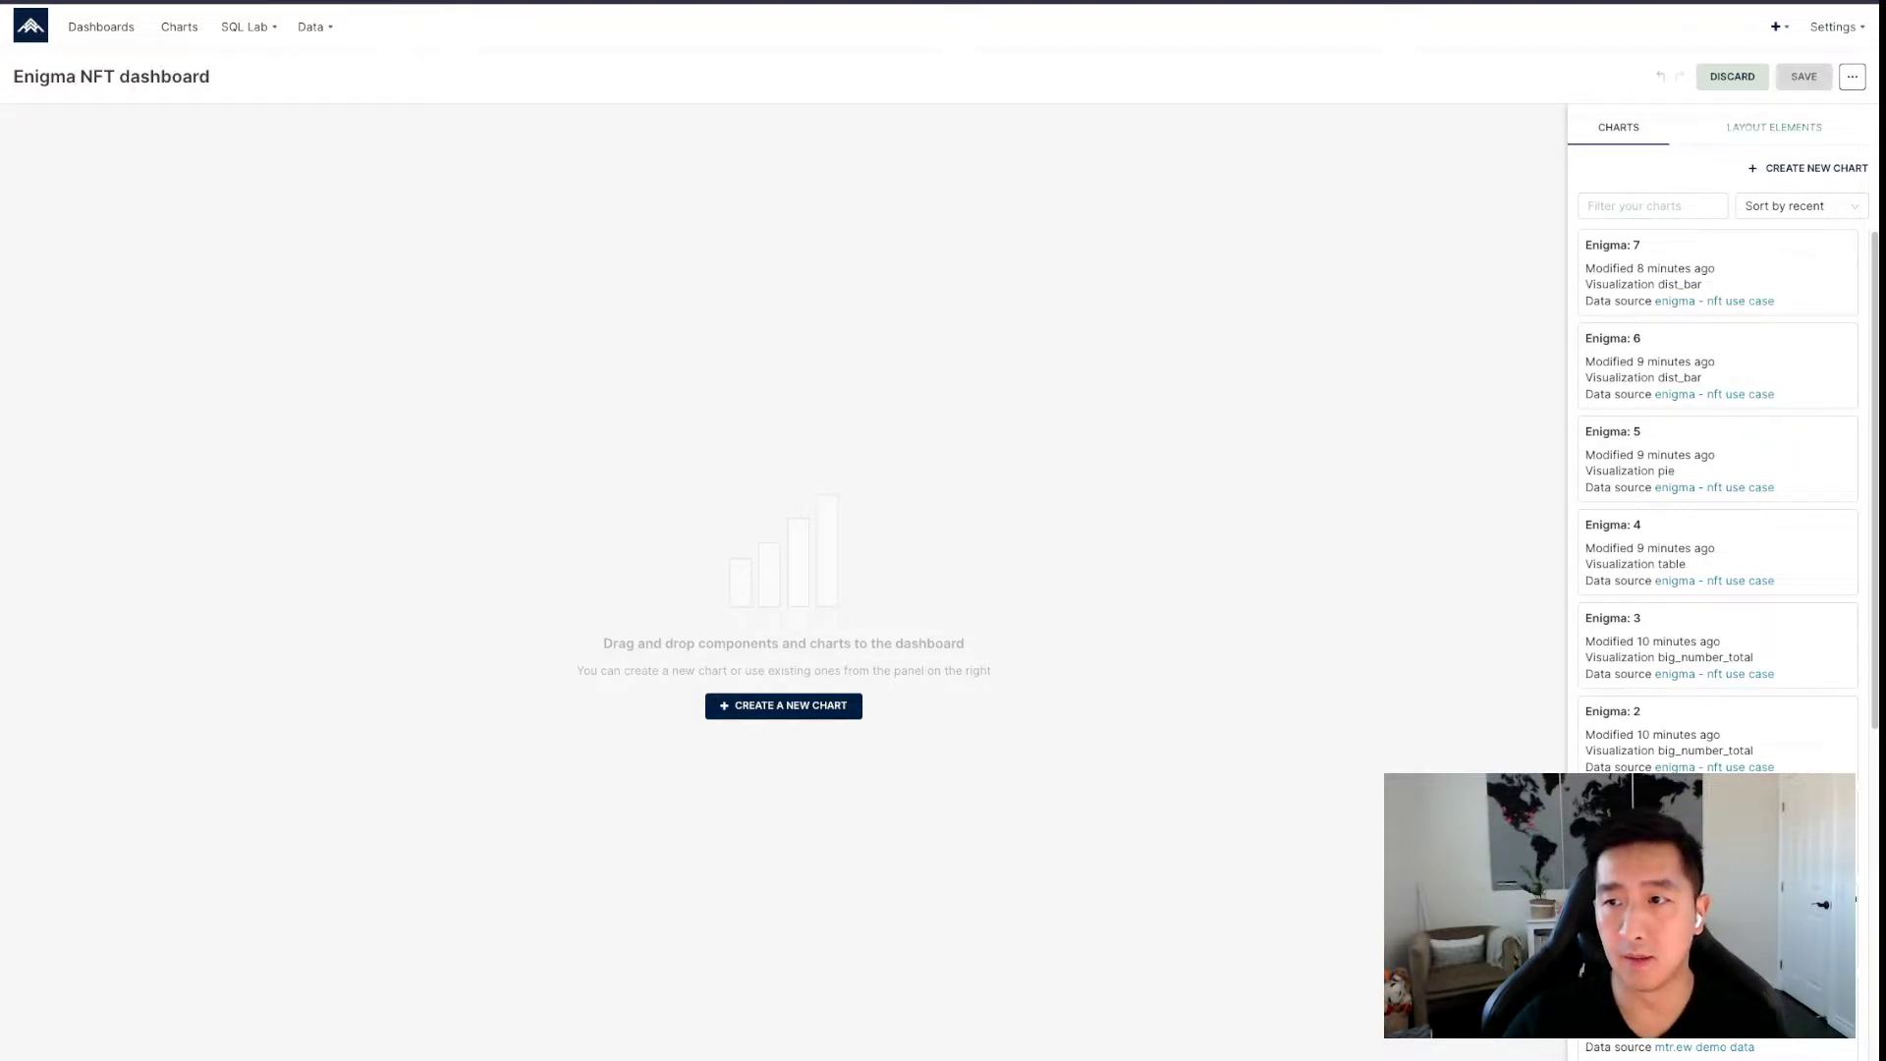
Add empty rows to the dashboard canvas from Layout Elements.
click(1773, 127)
drag(1660, 248, 1375, 403)
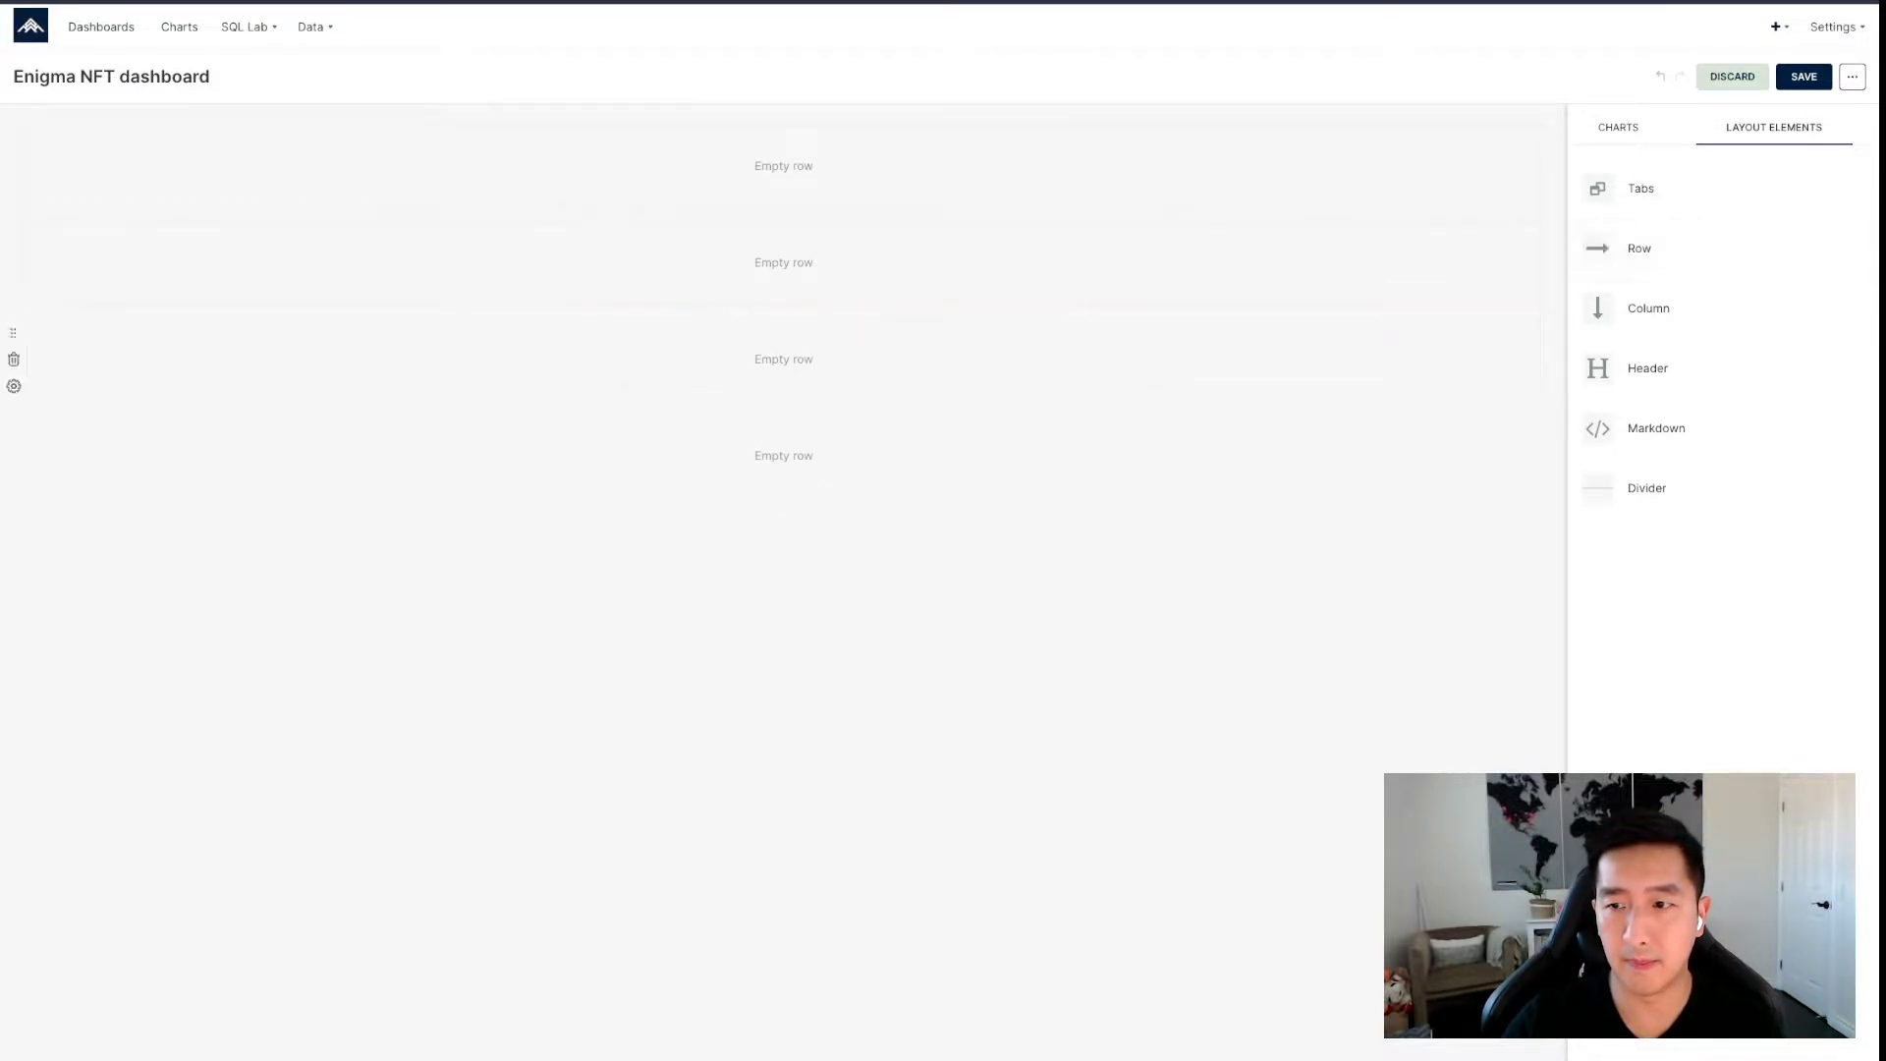
drag(1640, 249, 1375, 549)
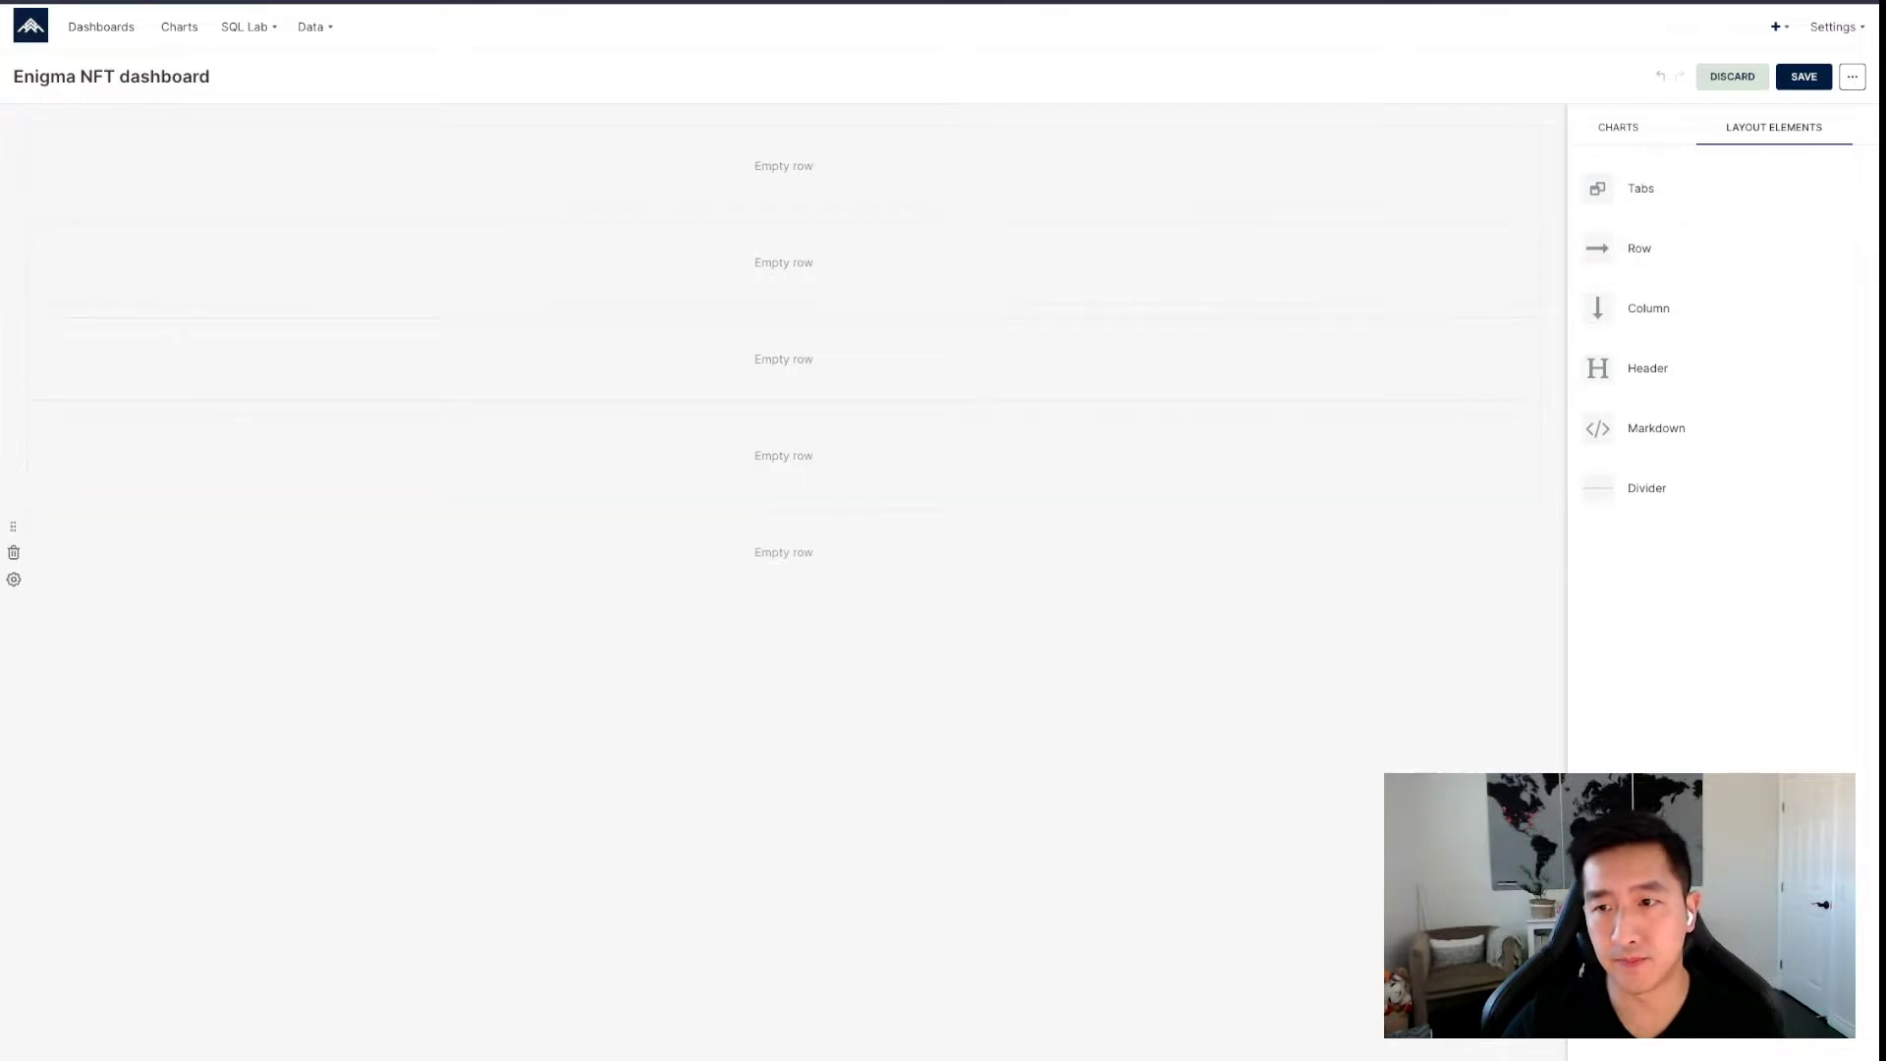
Place the Enigma: 1, Enigma: 2 and Enigma: 3 charts side by side in the first row.
click(1618, 127)
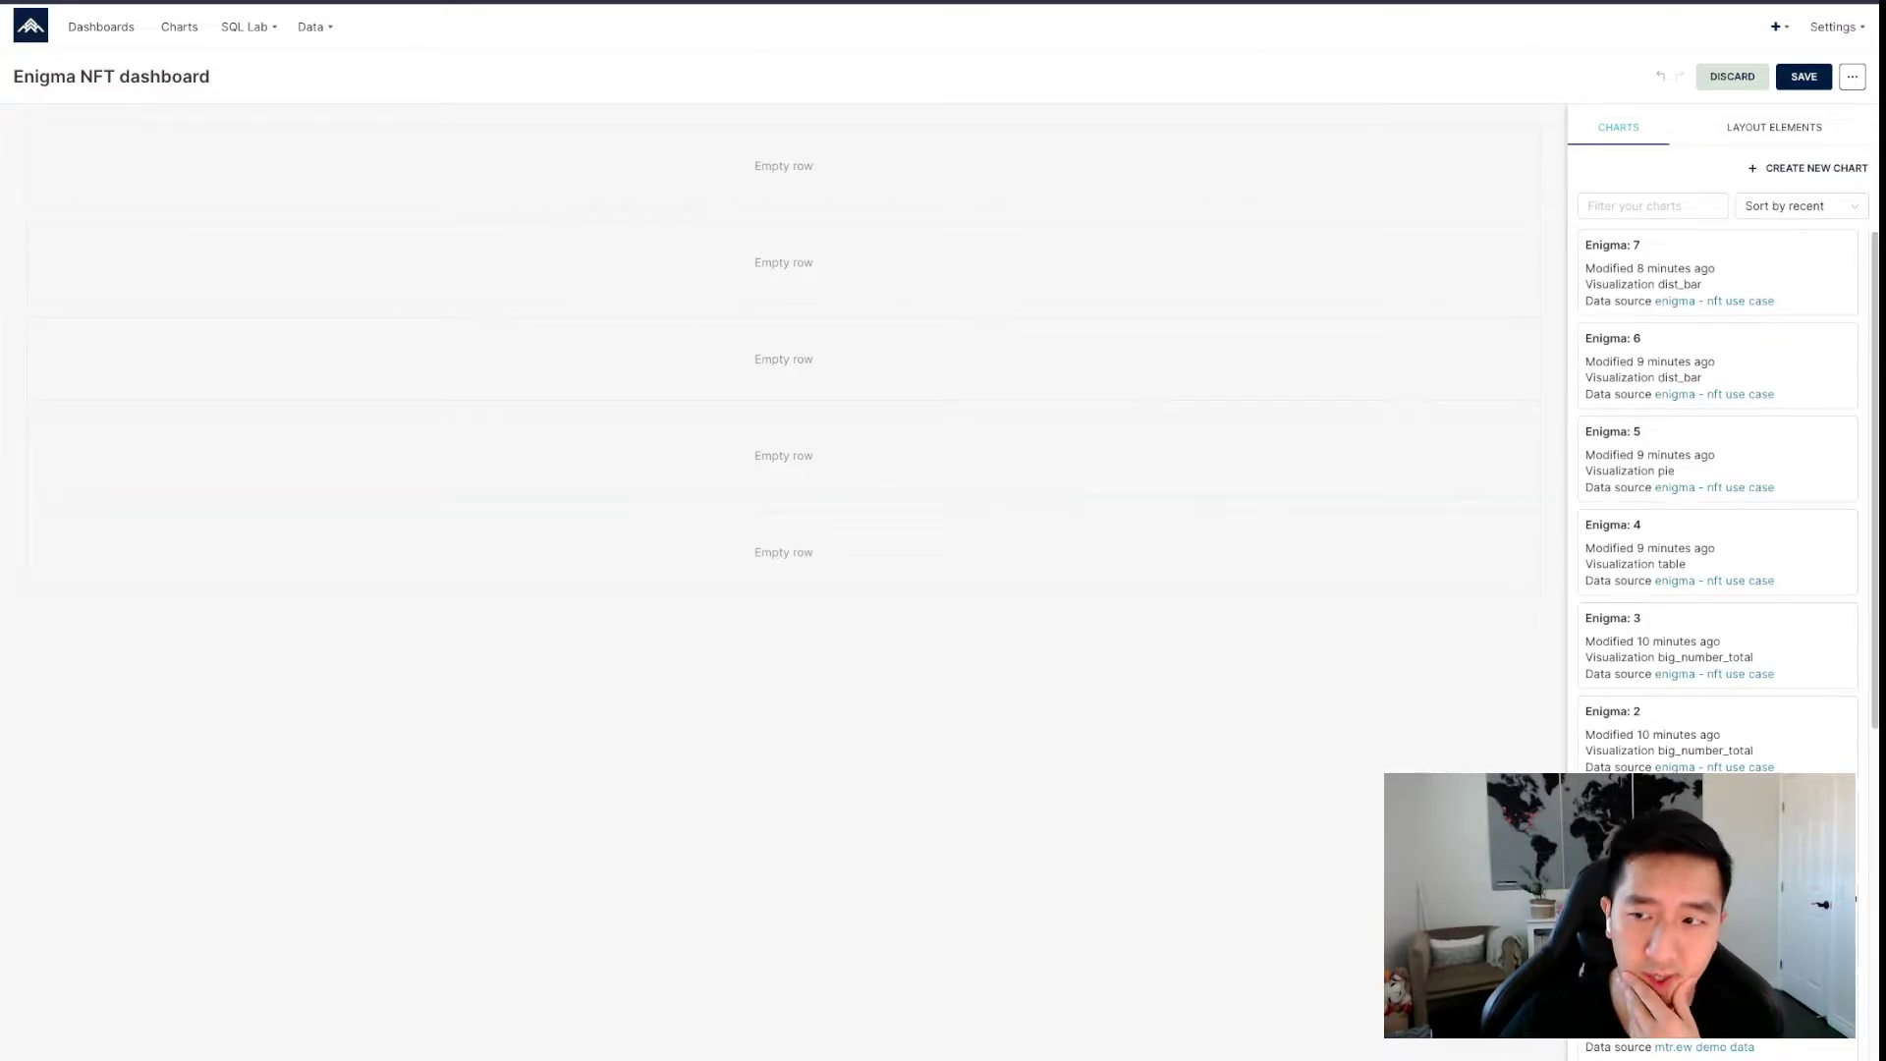
drag(1660, 835, 431, 172)
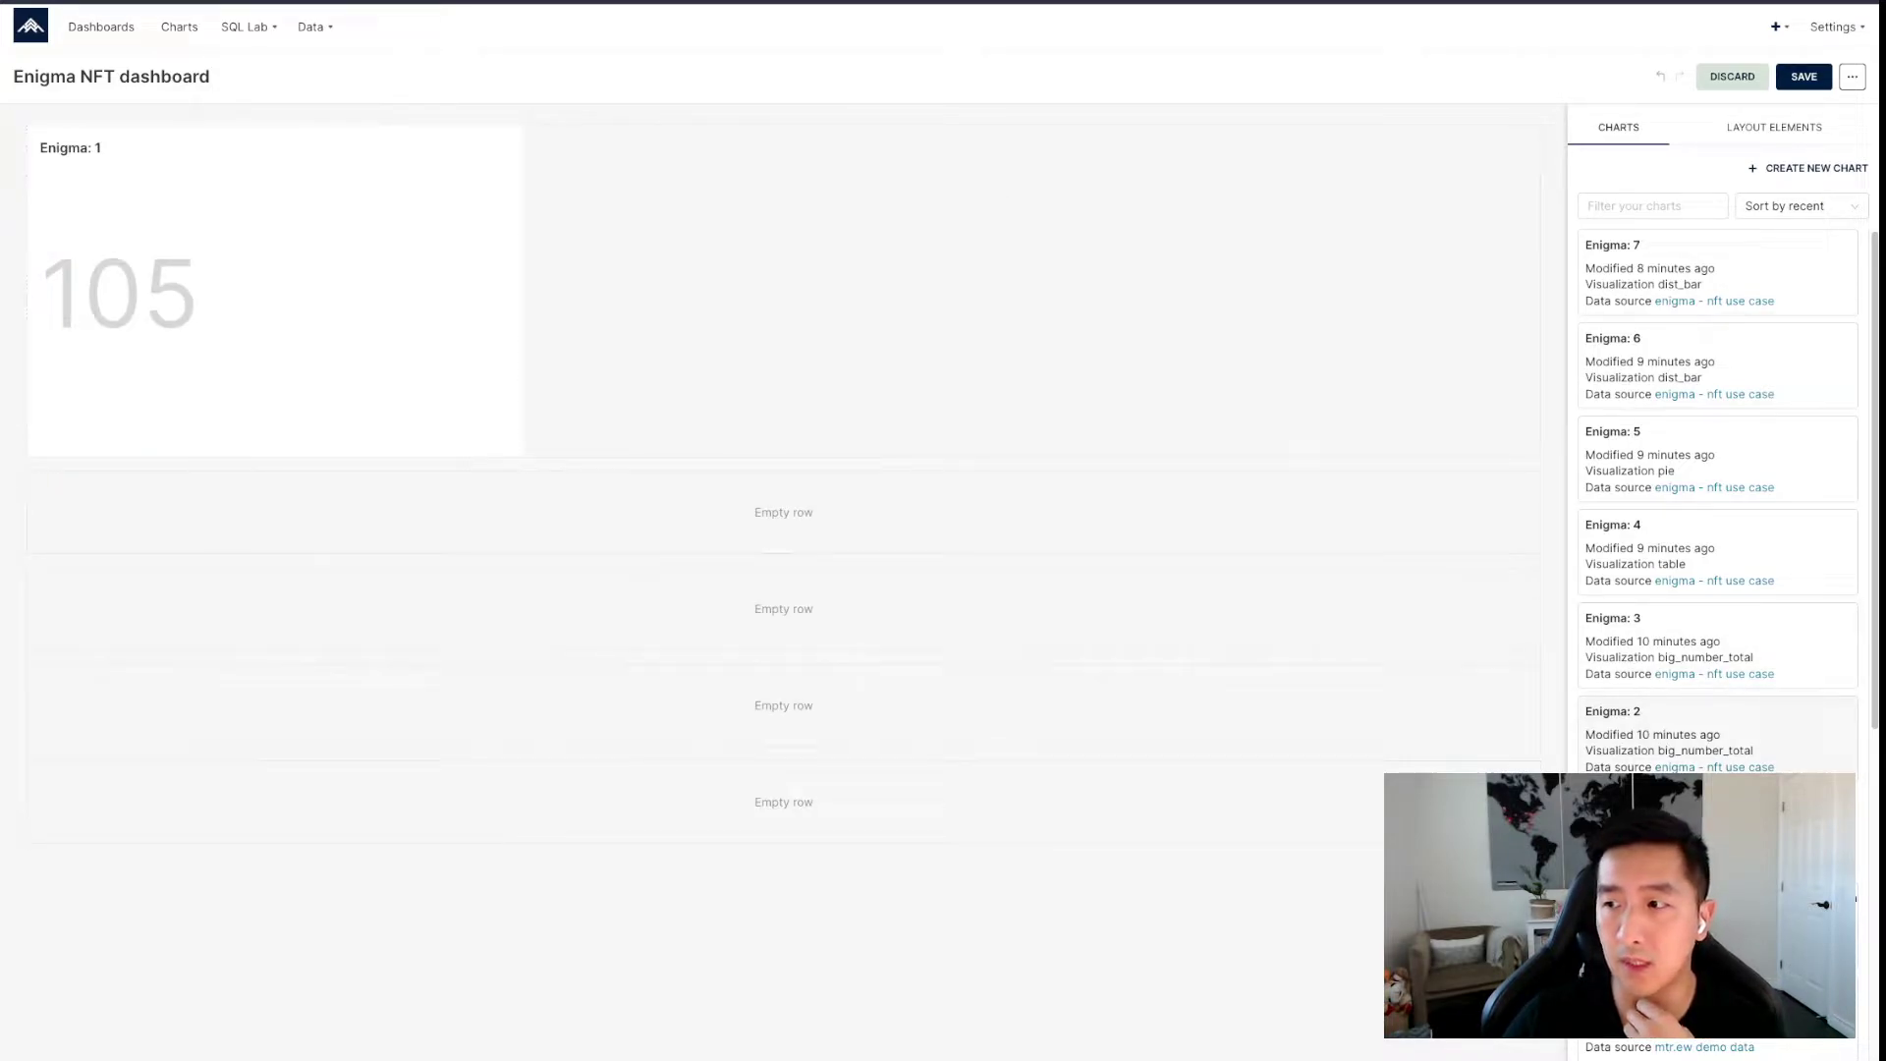
drag(1660, 732, 589, 226)
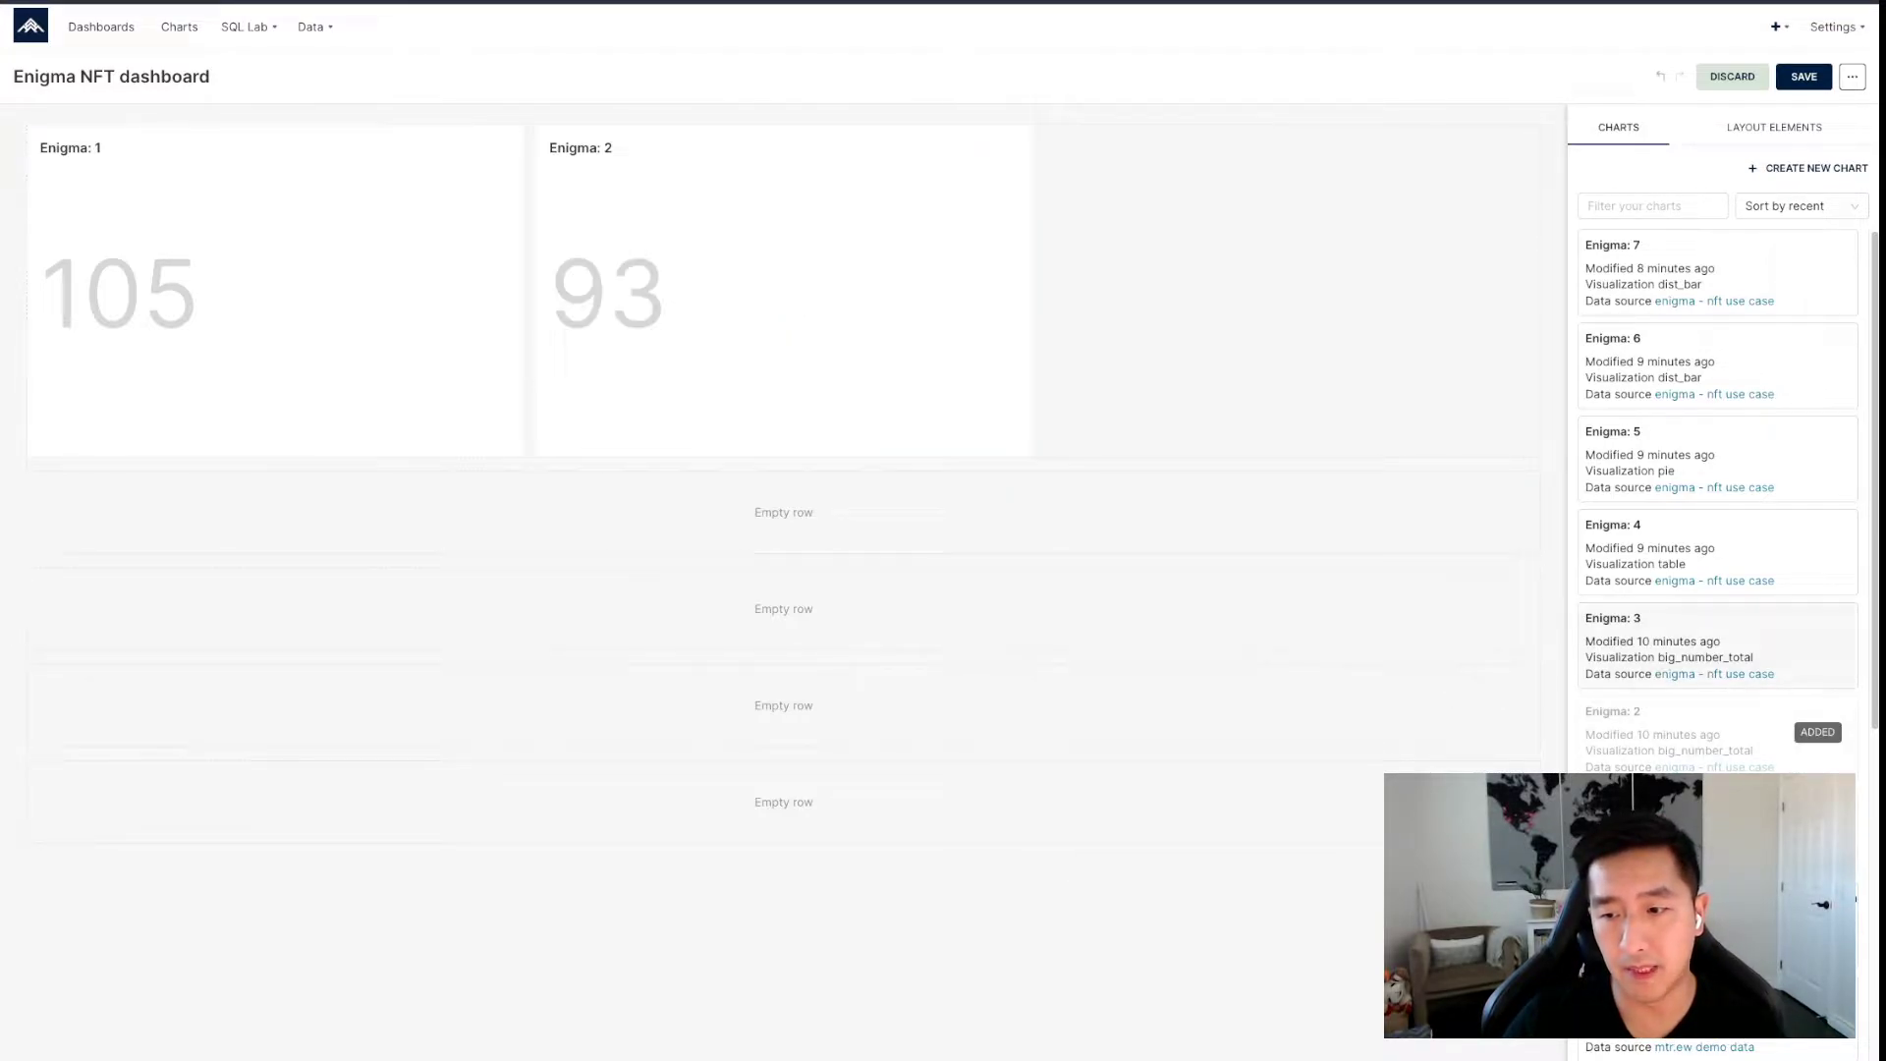
drag(1620, 638, 1239, 310)
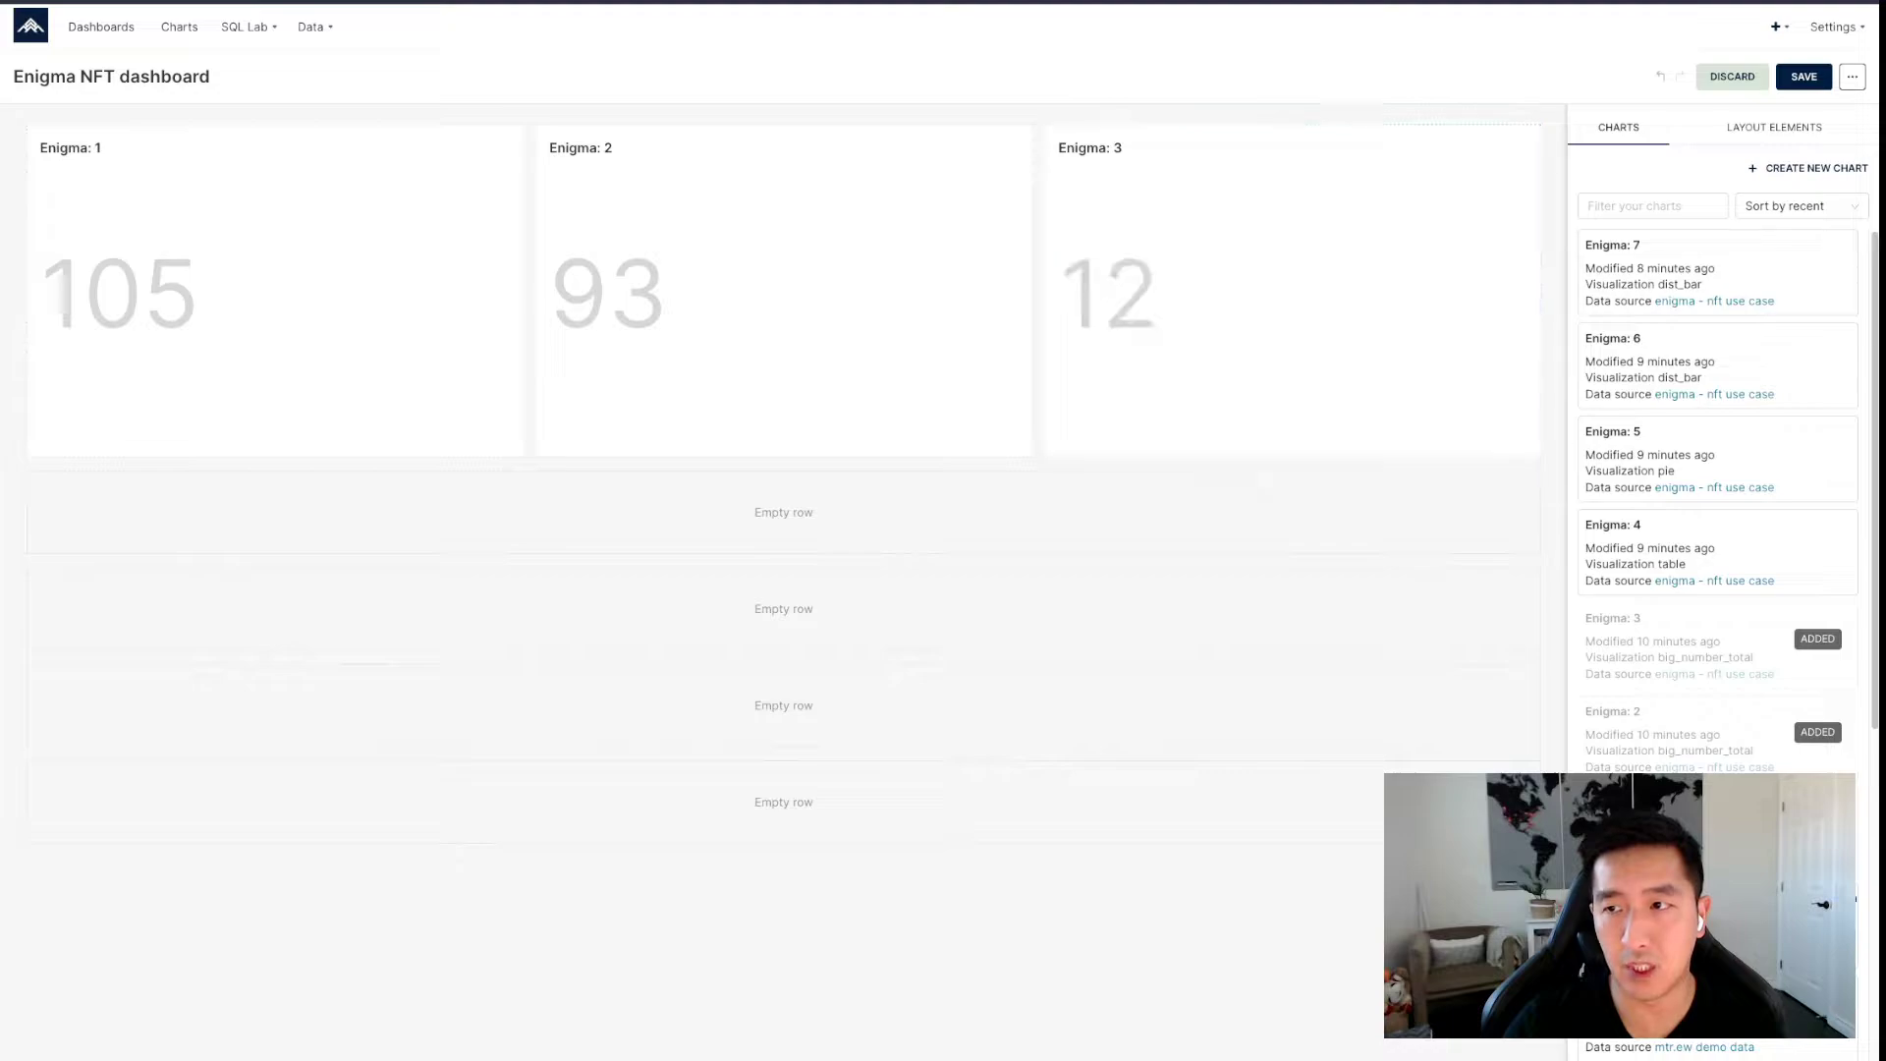
Rename the Enigma: 3 tile to 'SkyHarbor'.
click(1092, 149)
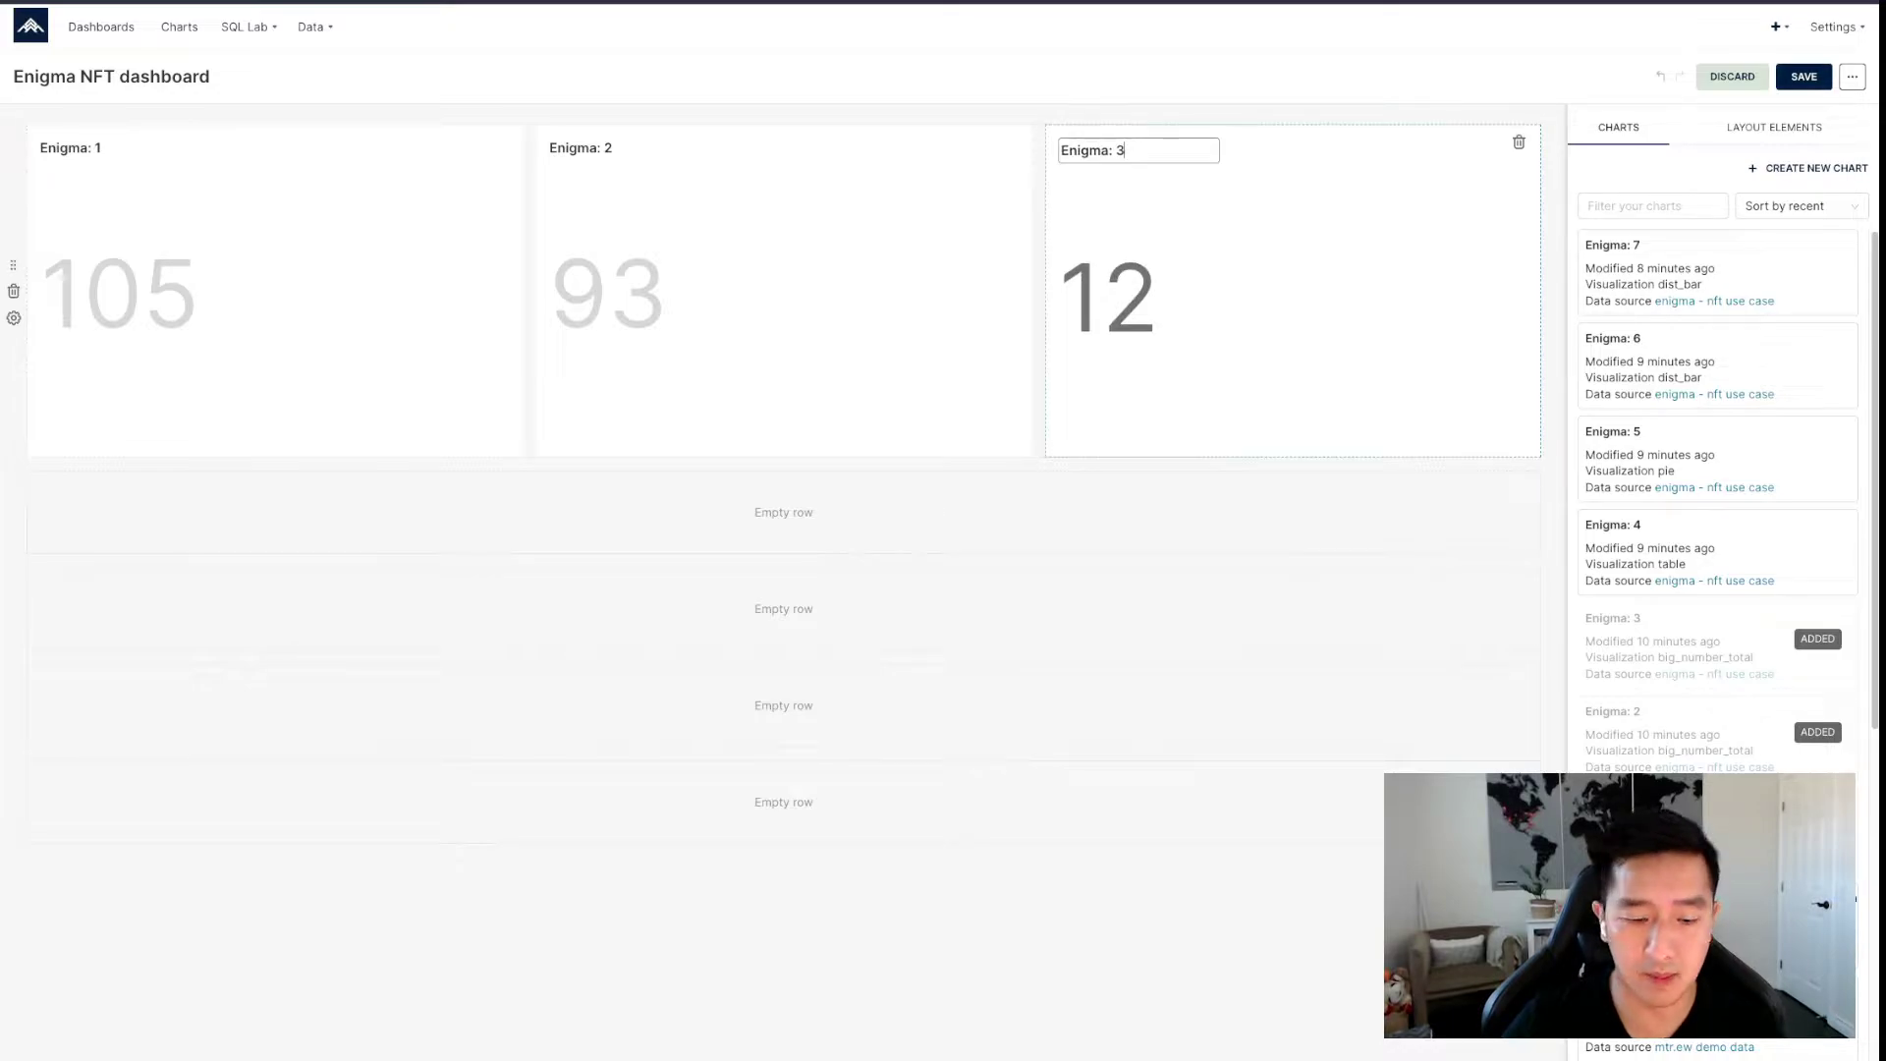
key(ctrl+a)
text(Skyar)
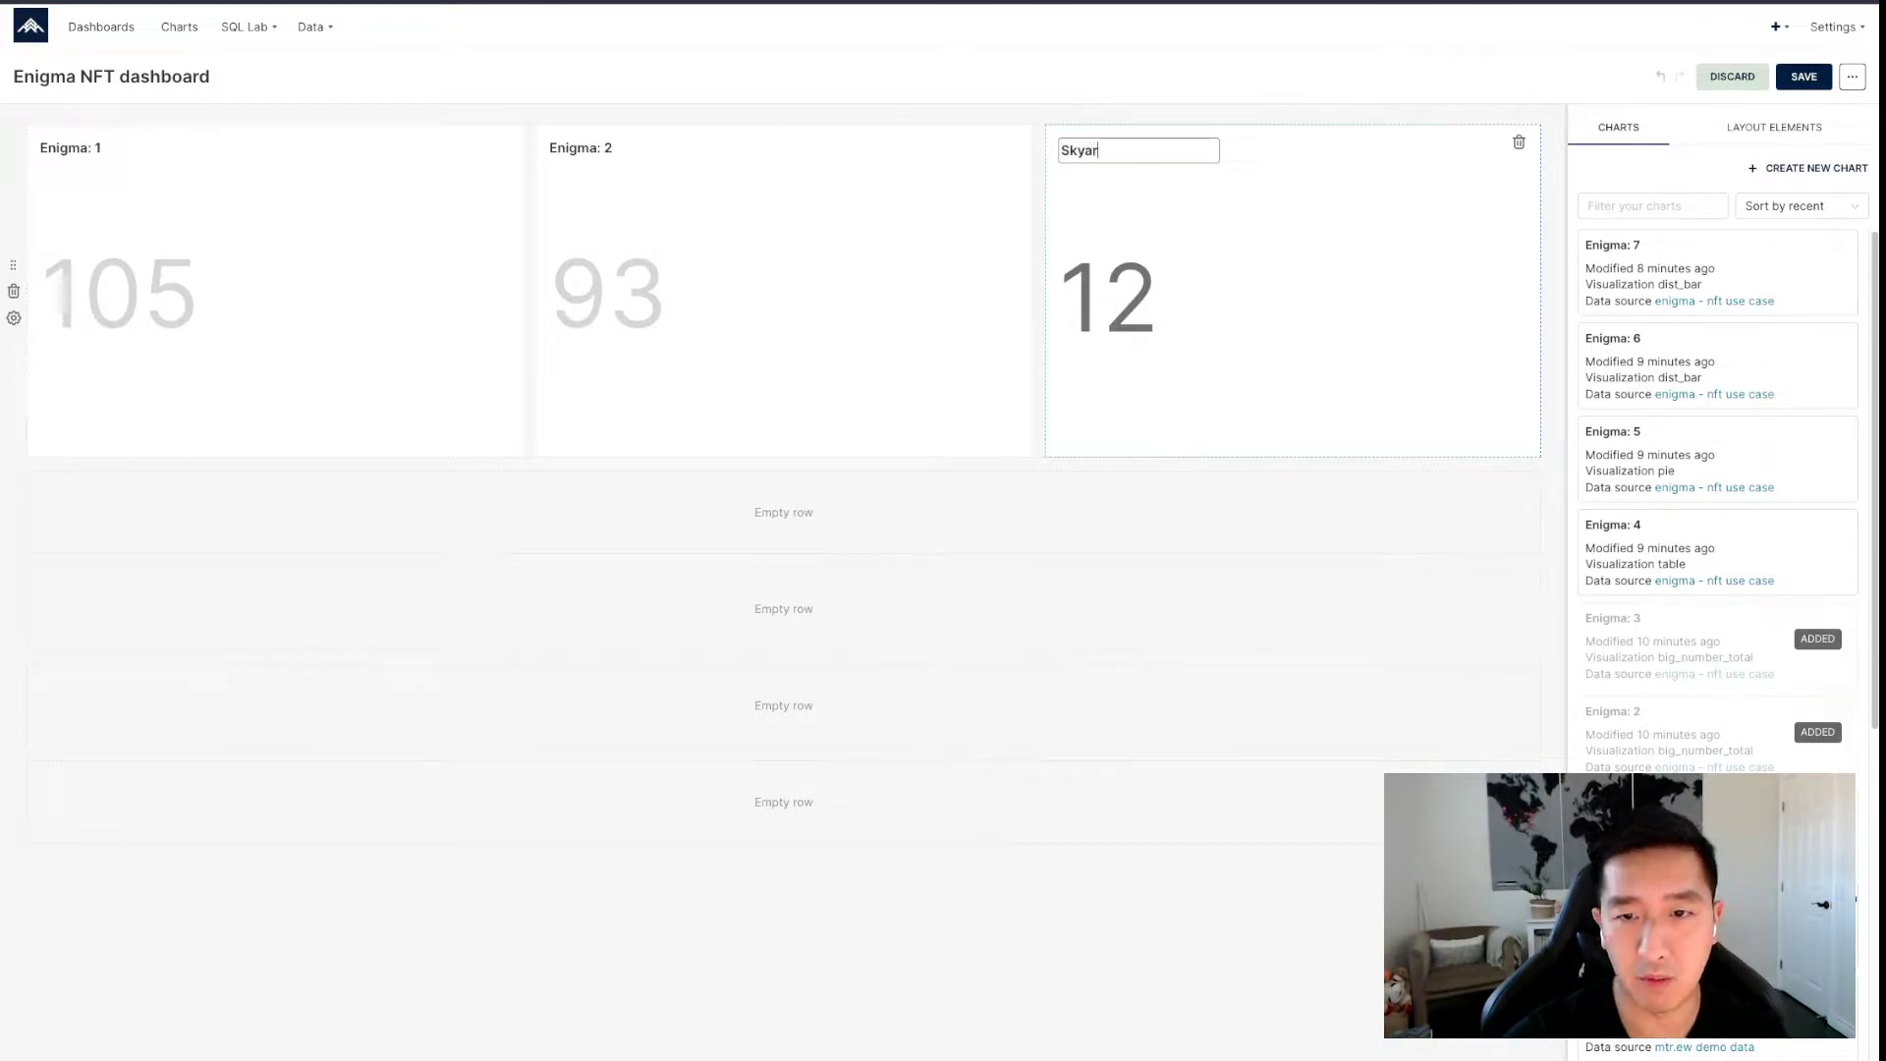
key(BackSpace)
key(BackSpace)
text(Harbor)
key(Return)
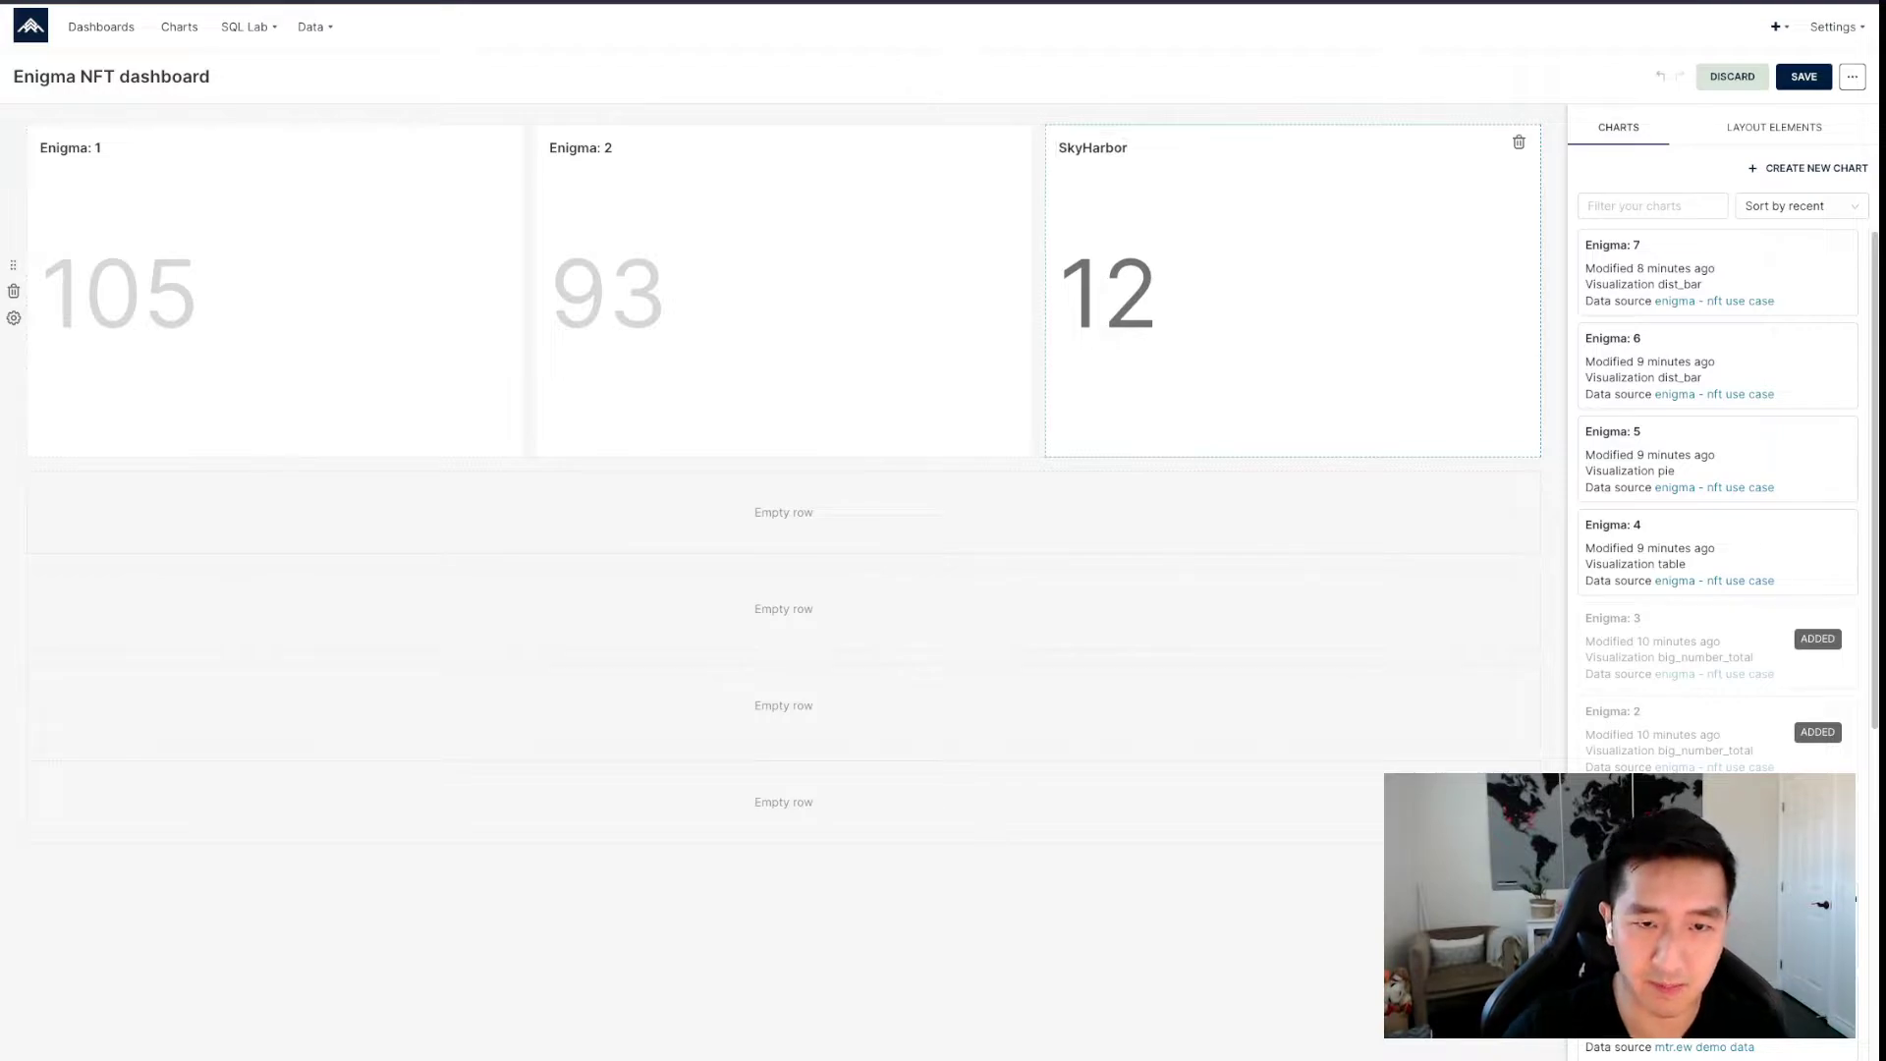
Rename Enigma: 2 to 'HODLers' and Enigma: 1 to 'Total Minted', then save the dashboard.
click(581, 148)
key(ctrl+a)
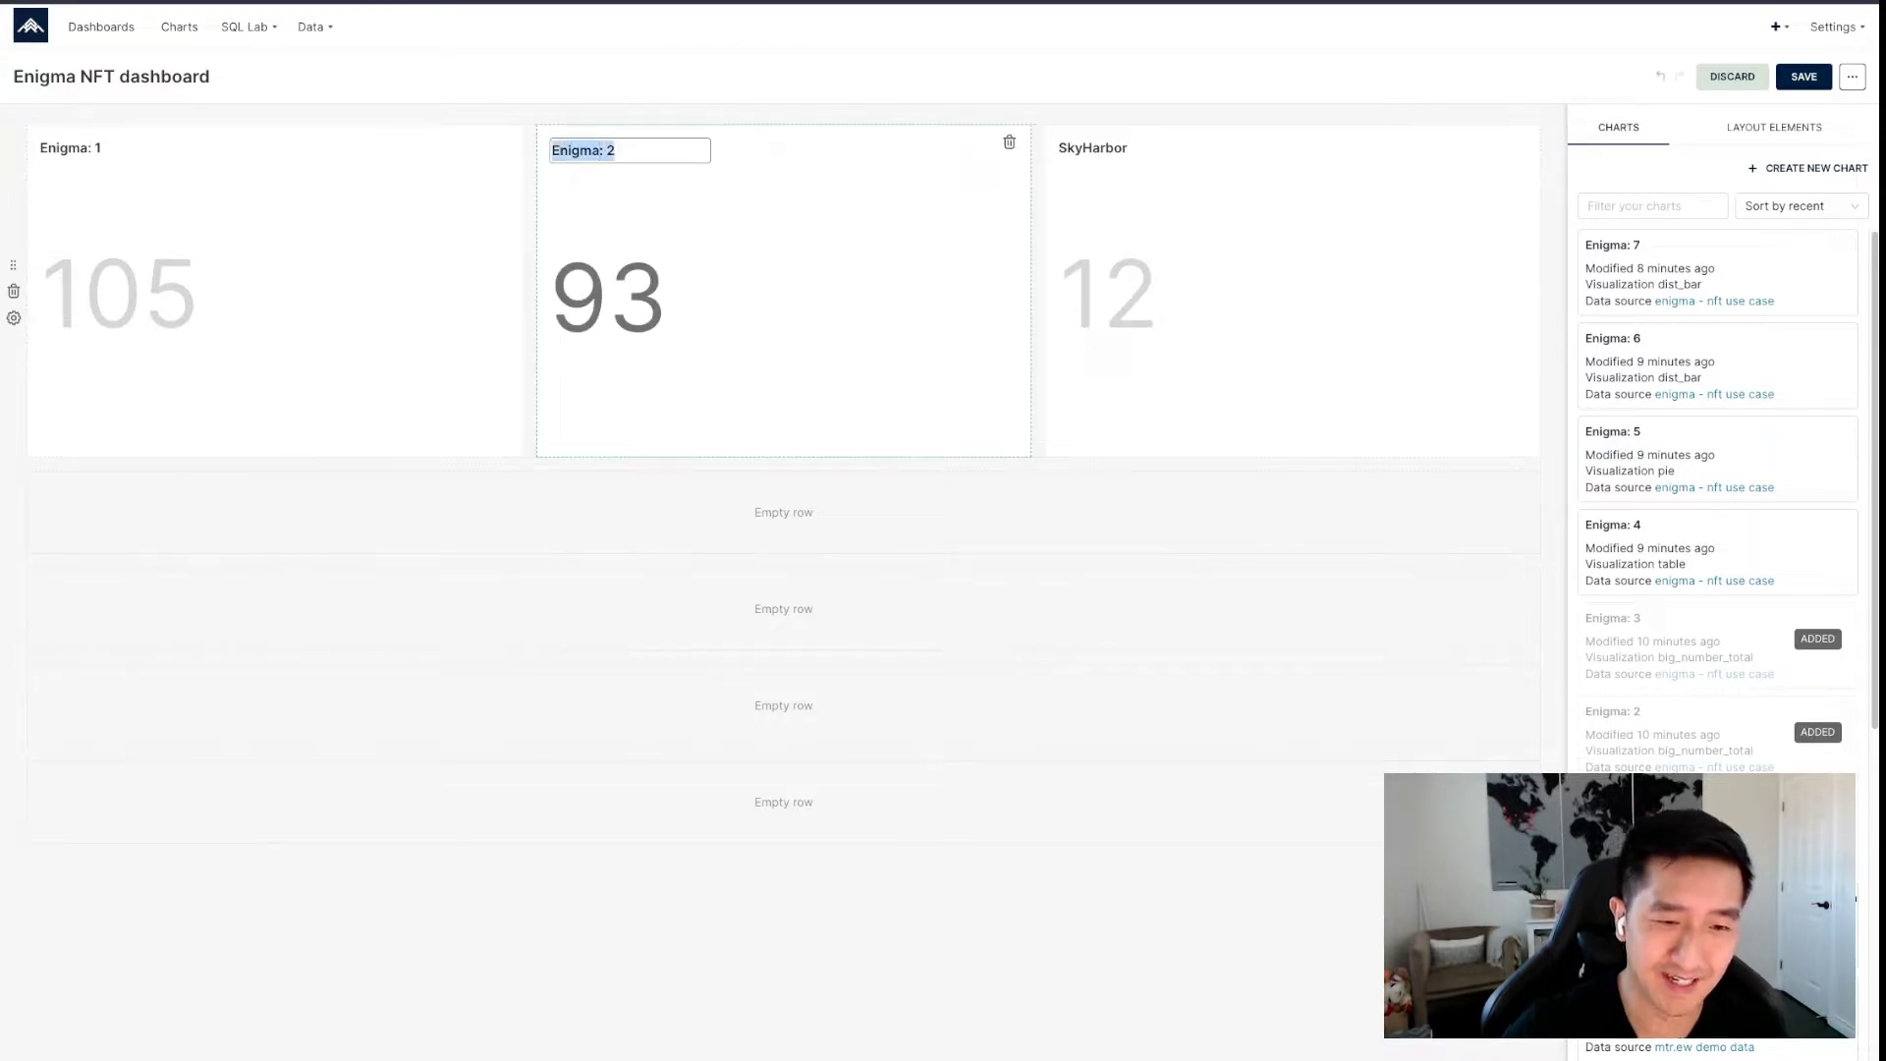
text(HODLers)
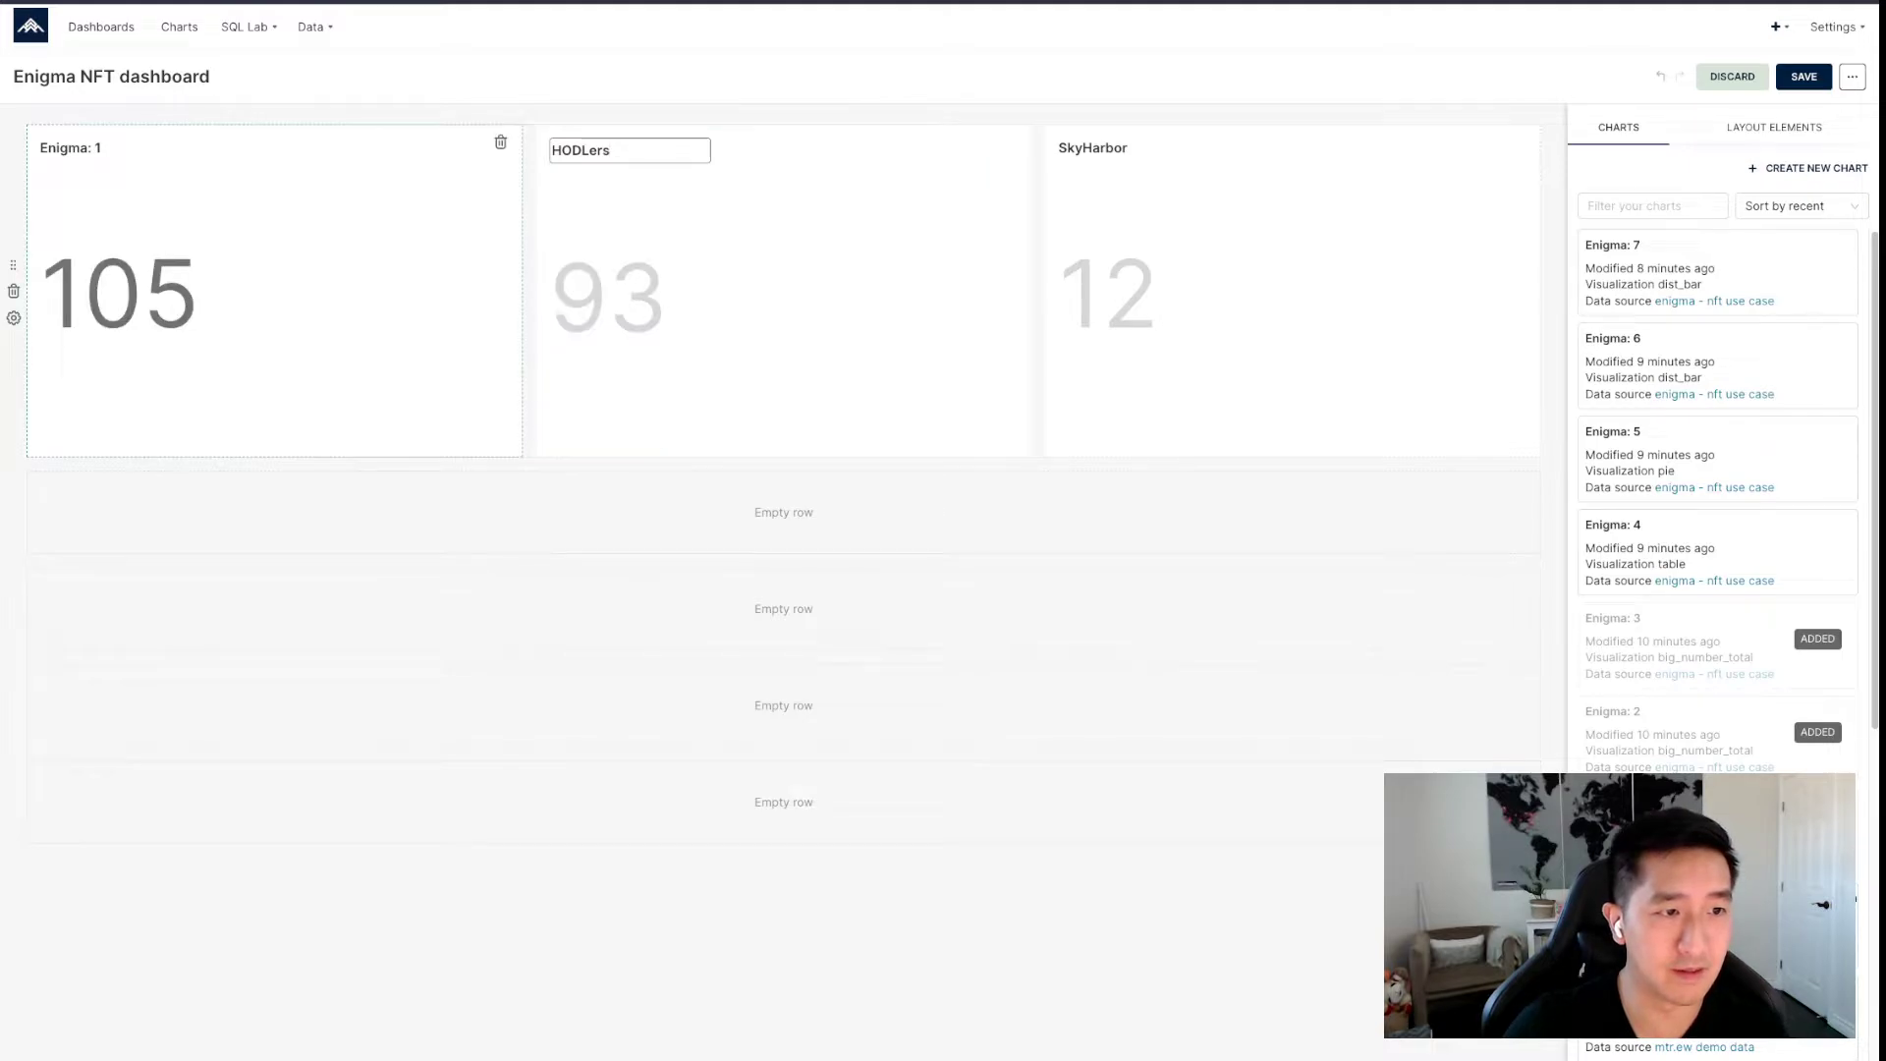
click(65, 149)
key(ctrl+a)
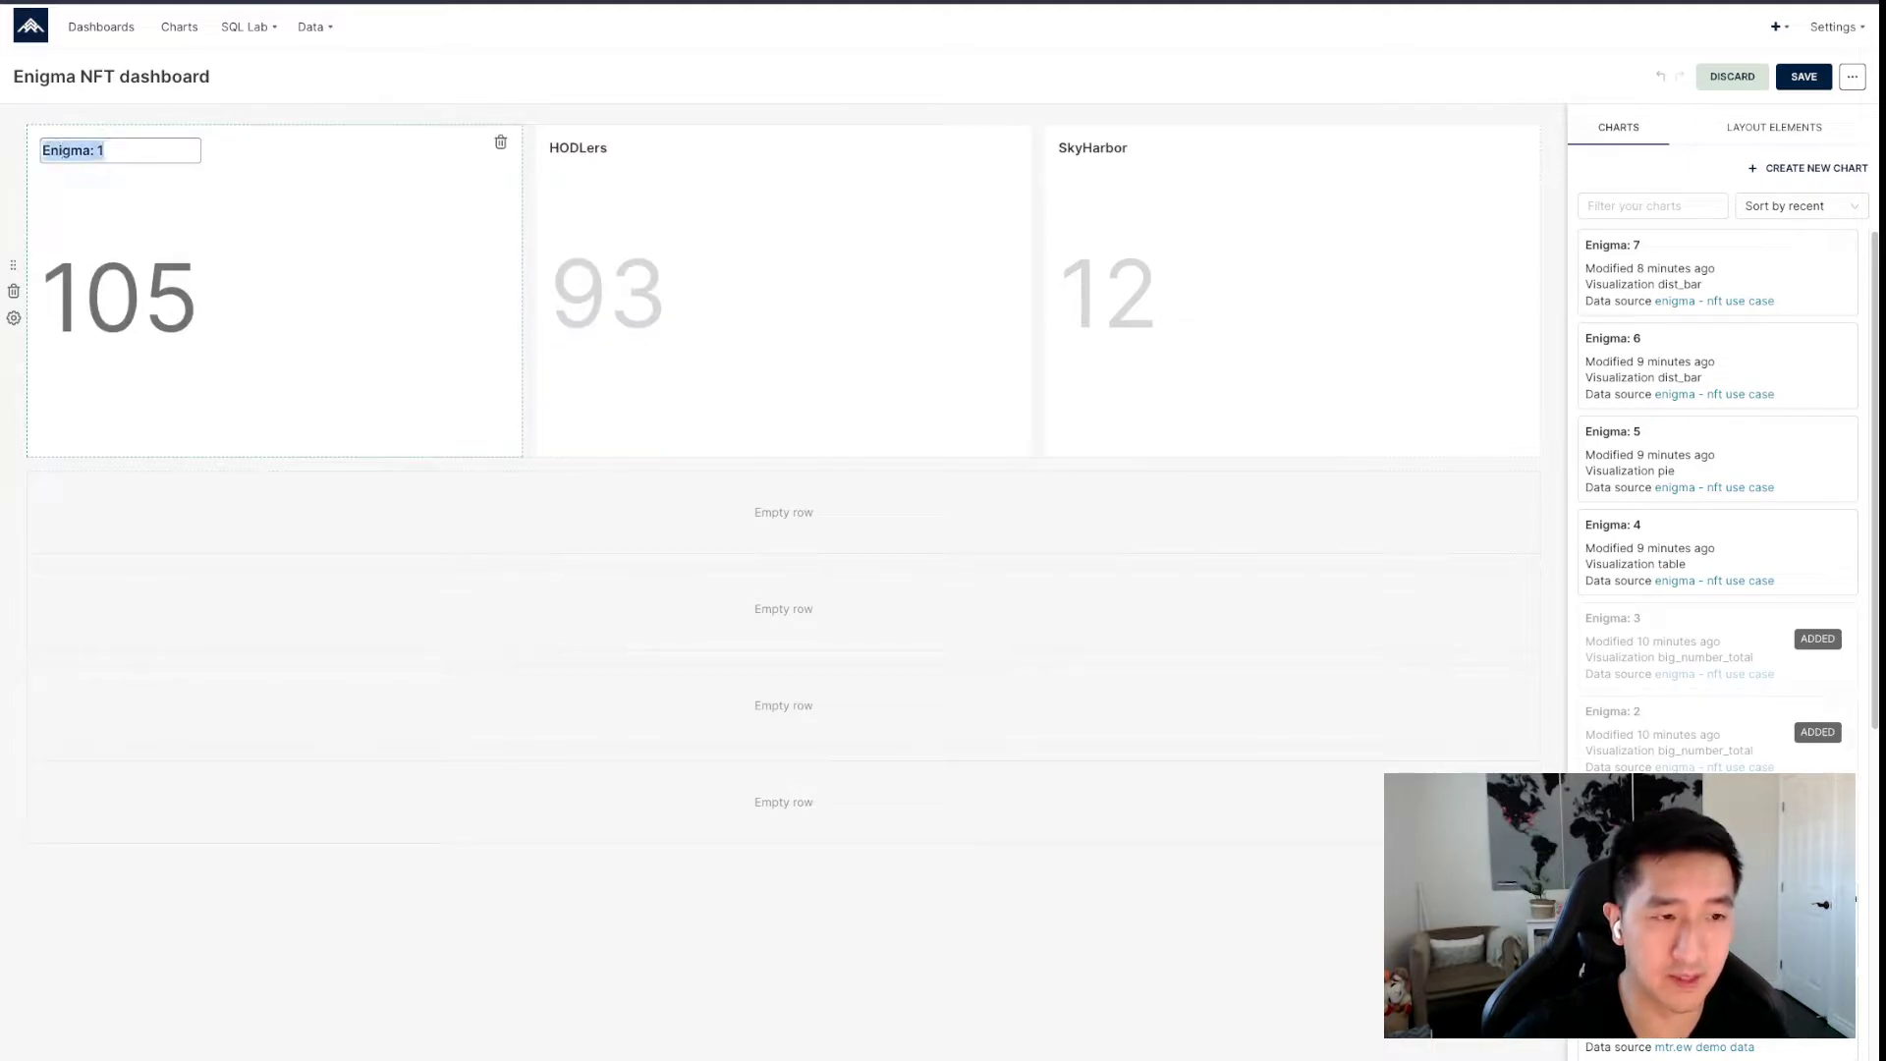
text(Total Minted)
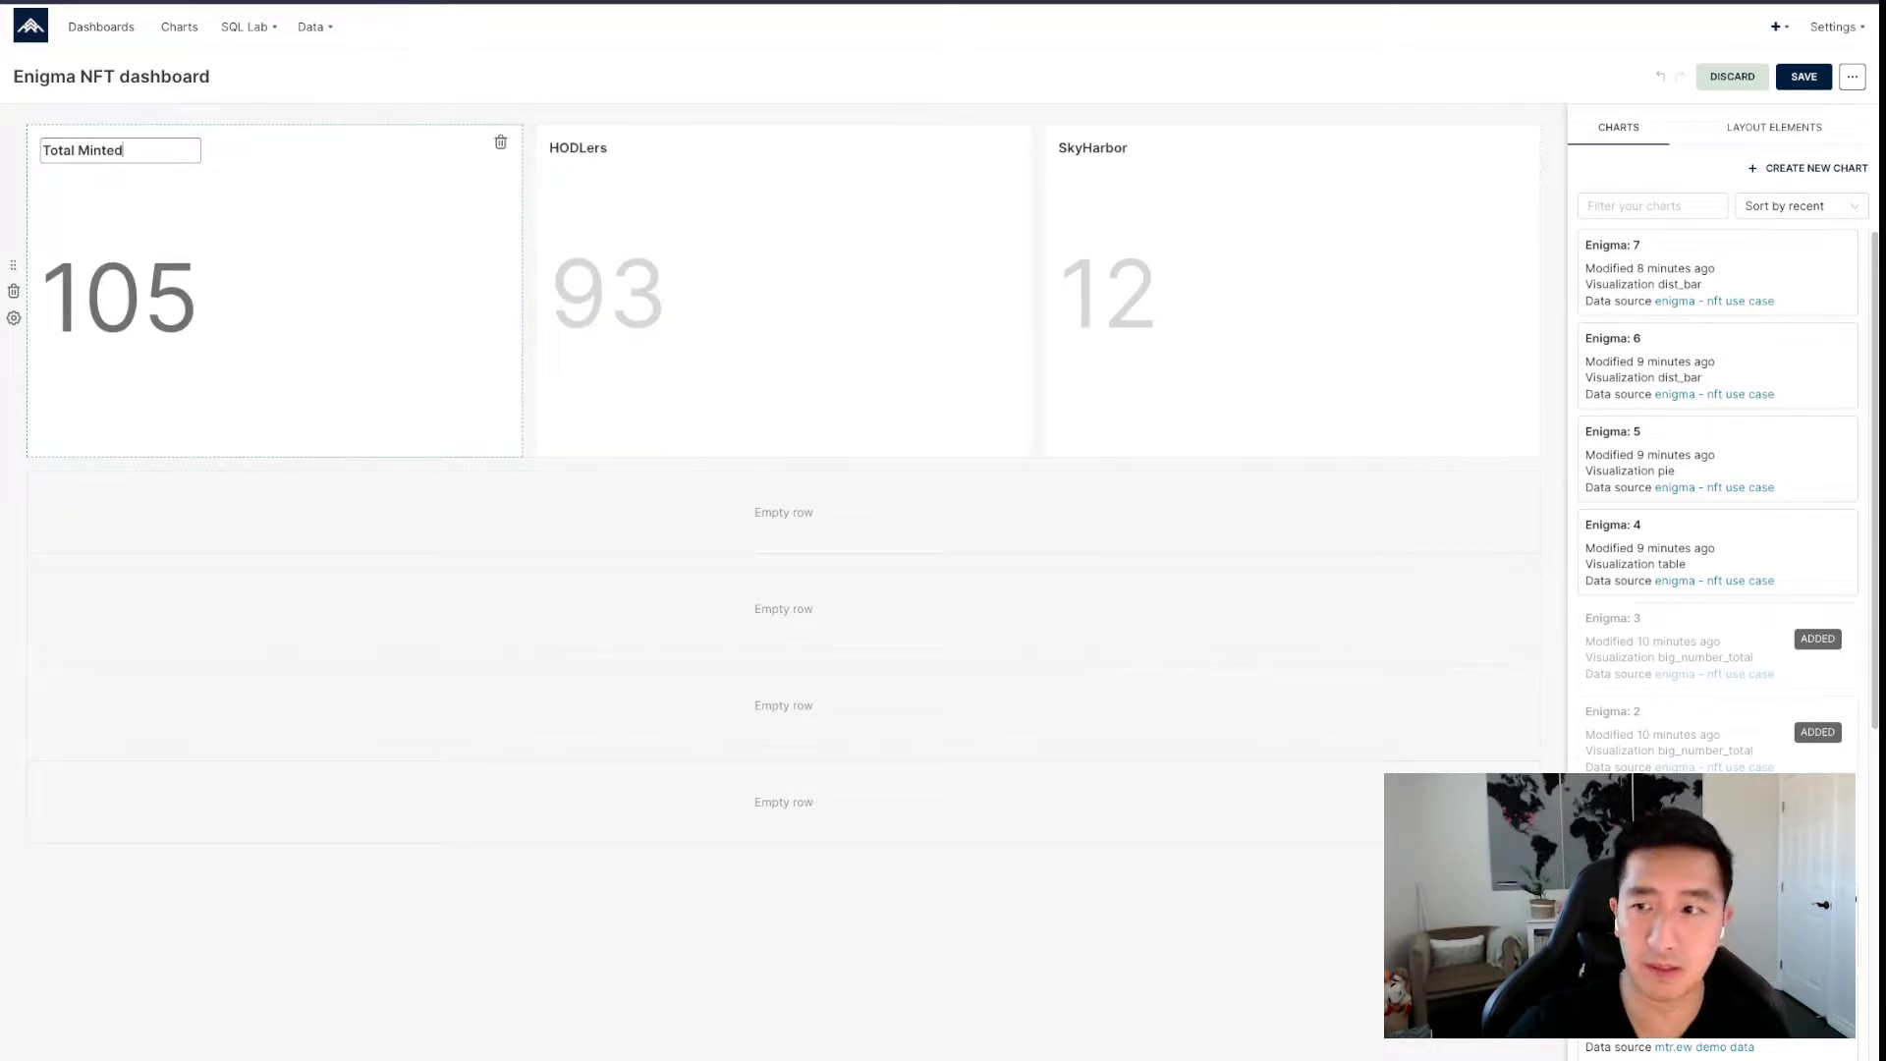
key(Return)
click(1803, 77)
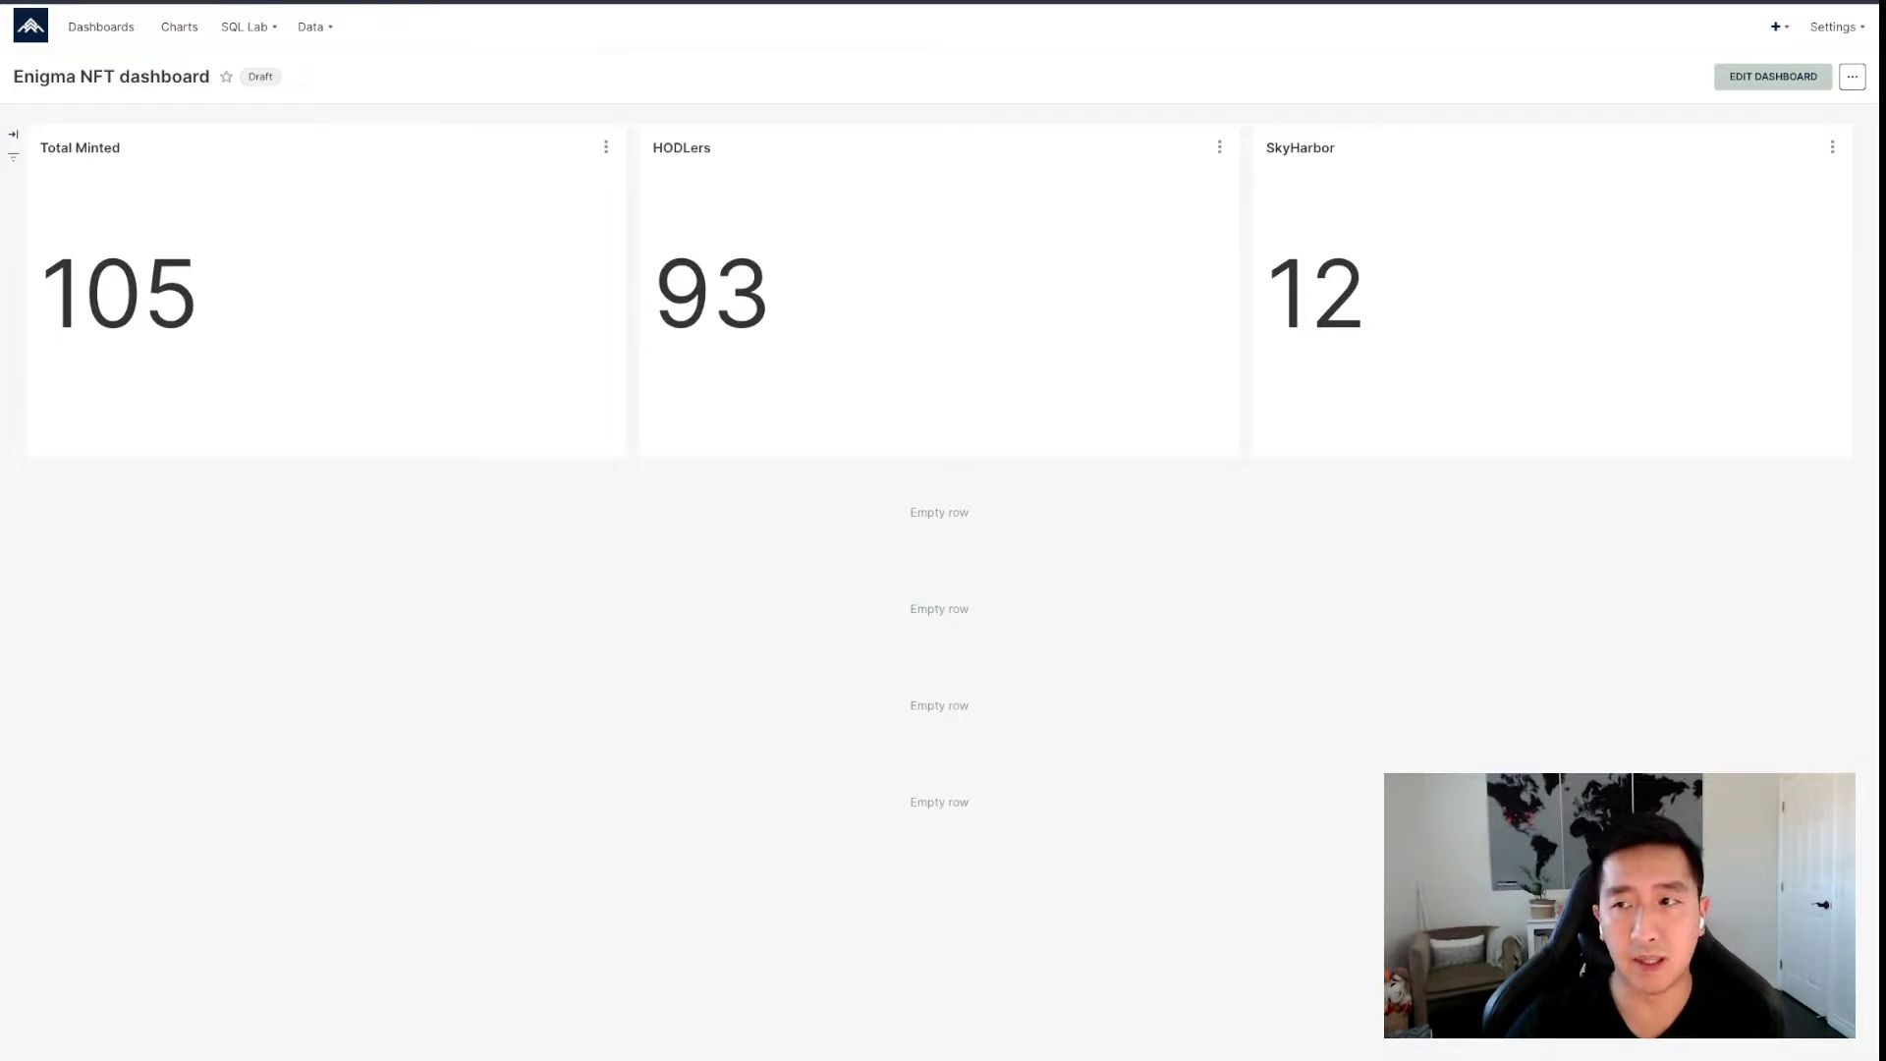
Add the Enigma: 4 table to the second row and save the dashboard.
click(1773, 76)
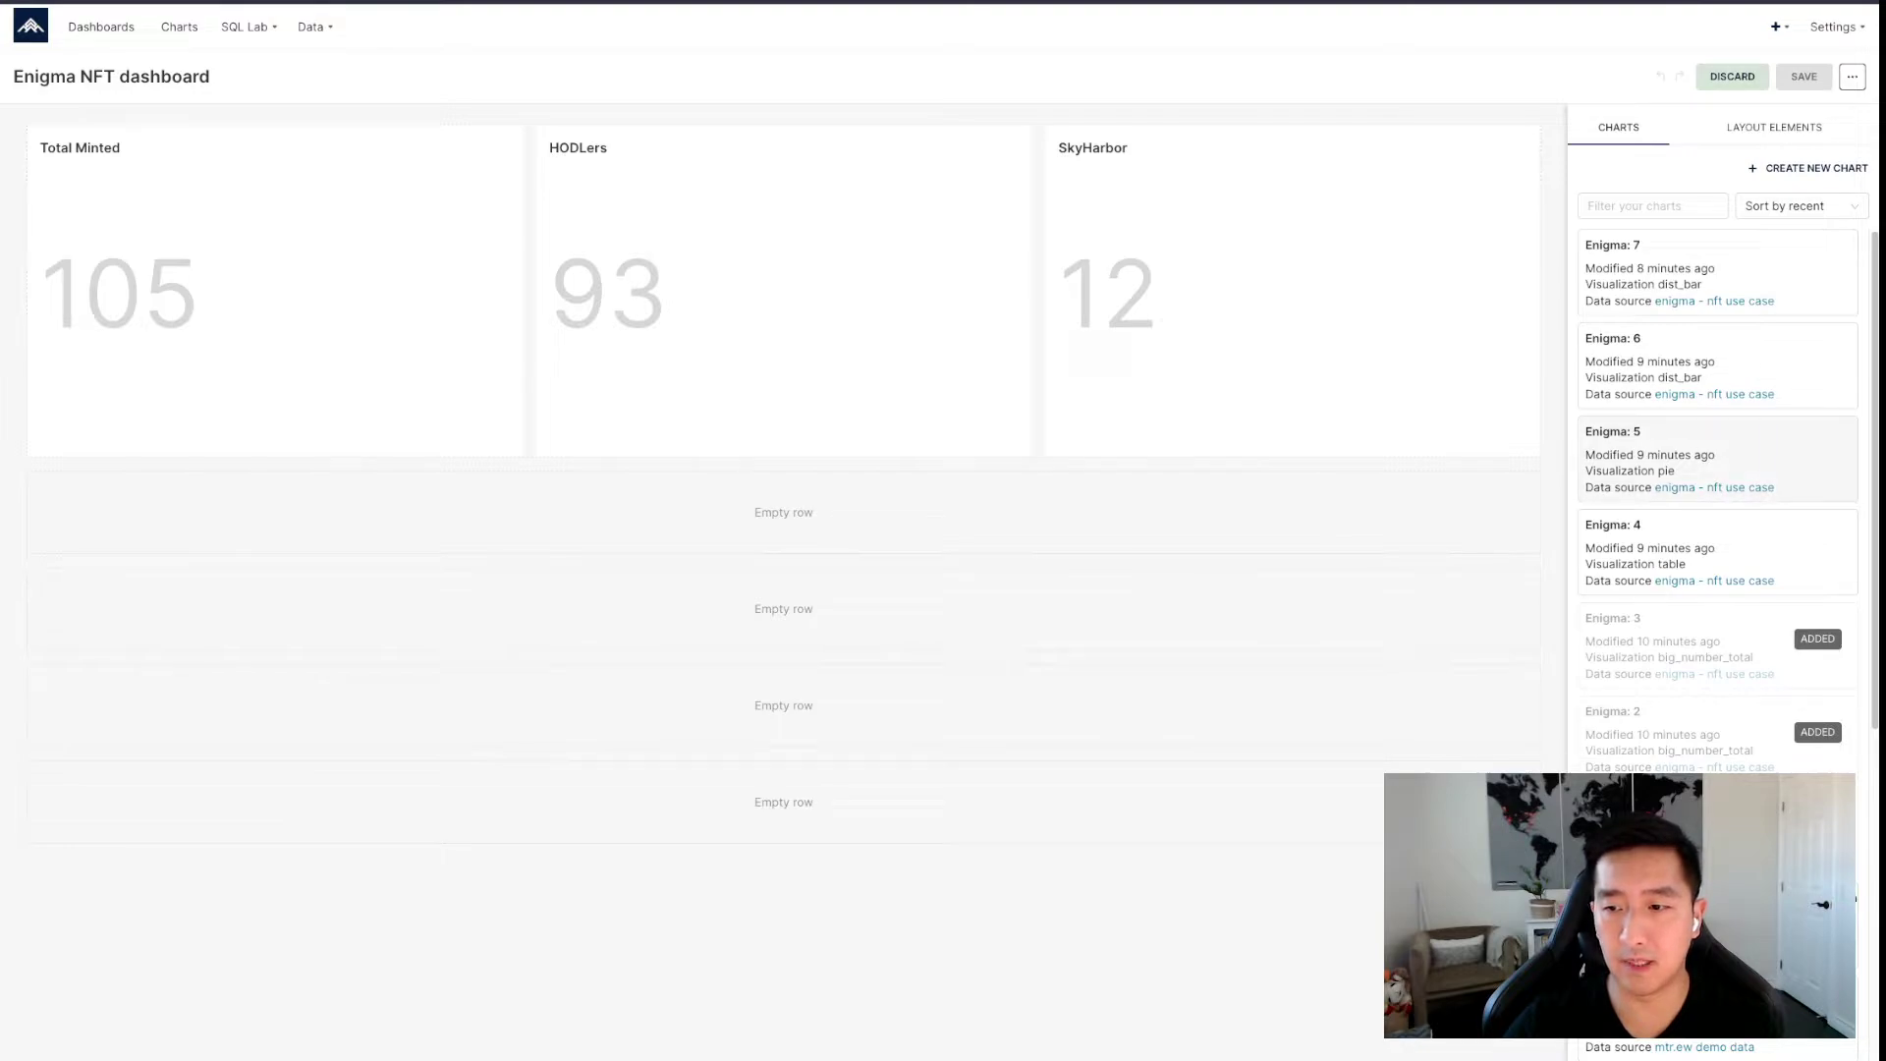
drag(1679, 550, 1159, 550)
drag(1080, 501, 1080, 505)
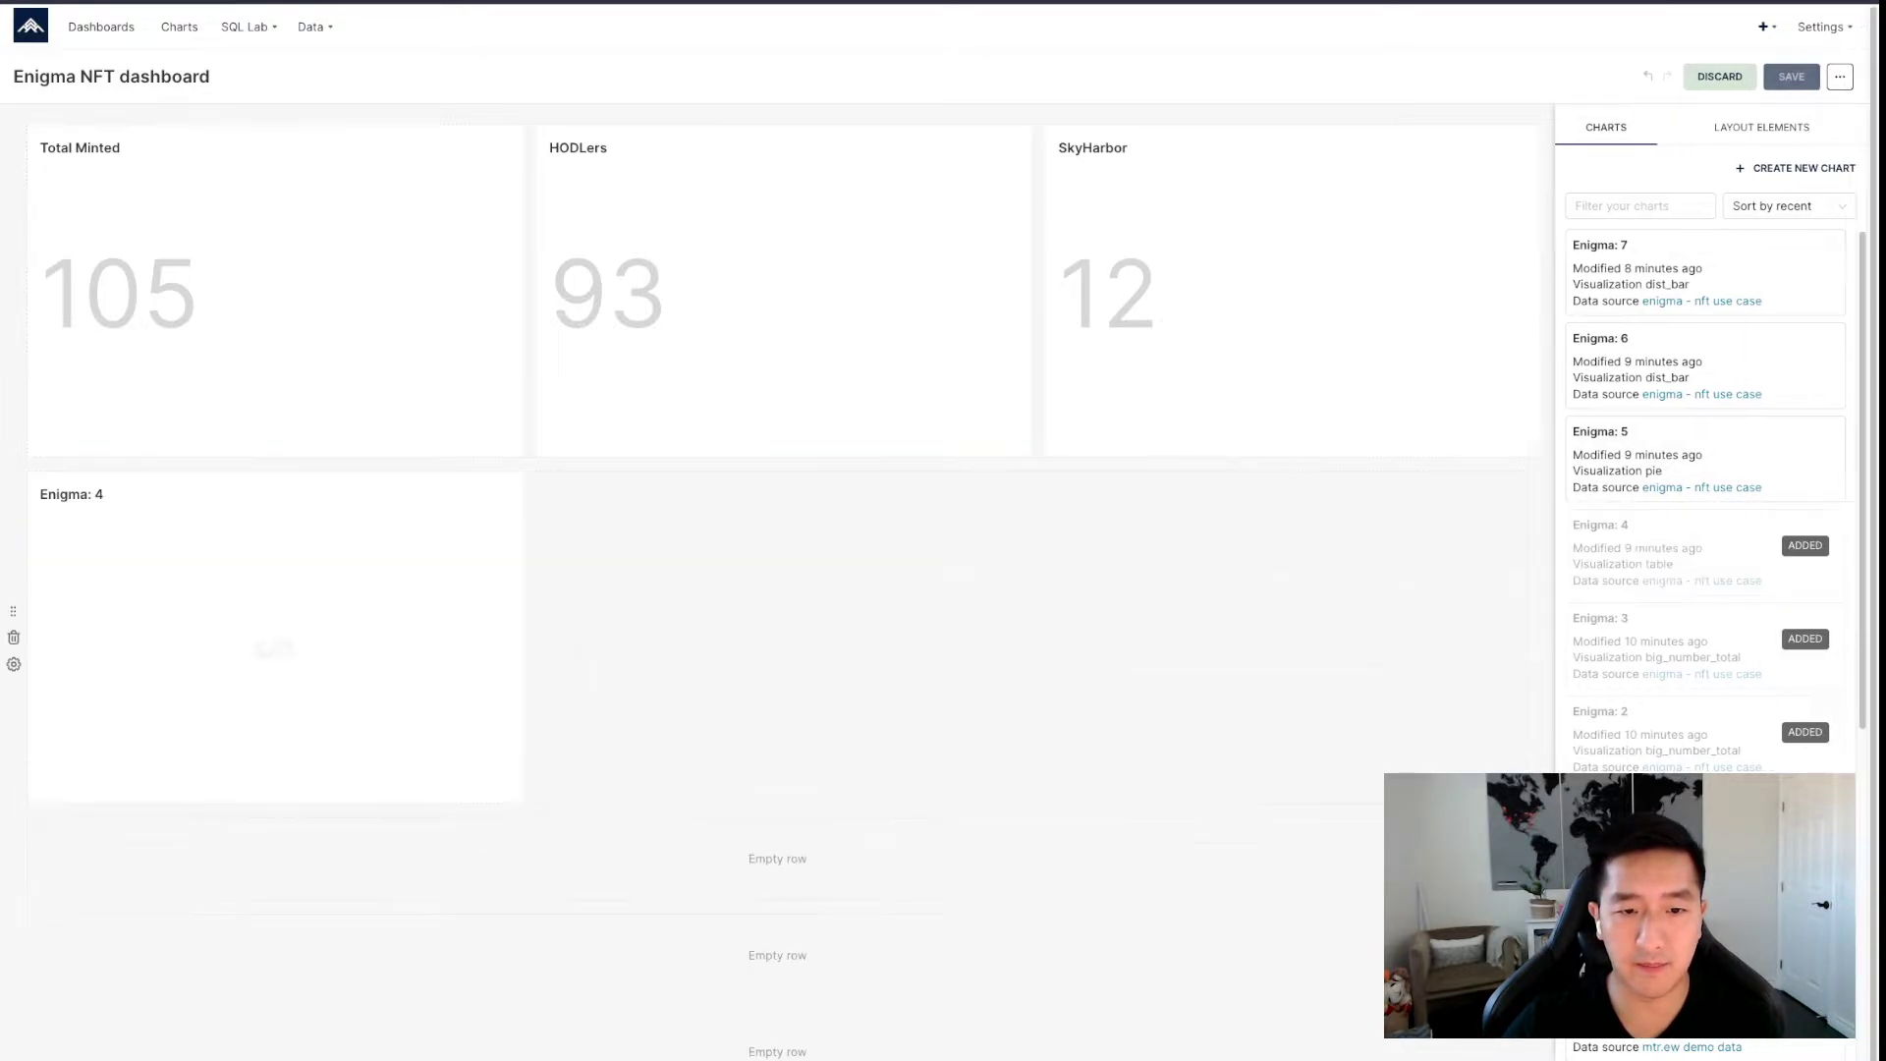
click(1791, 76)
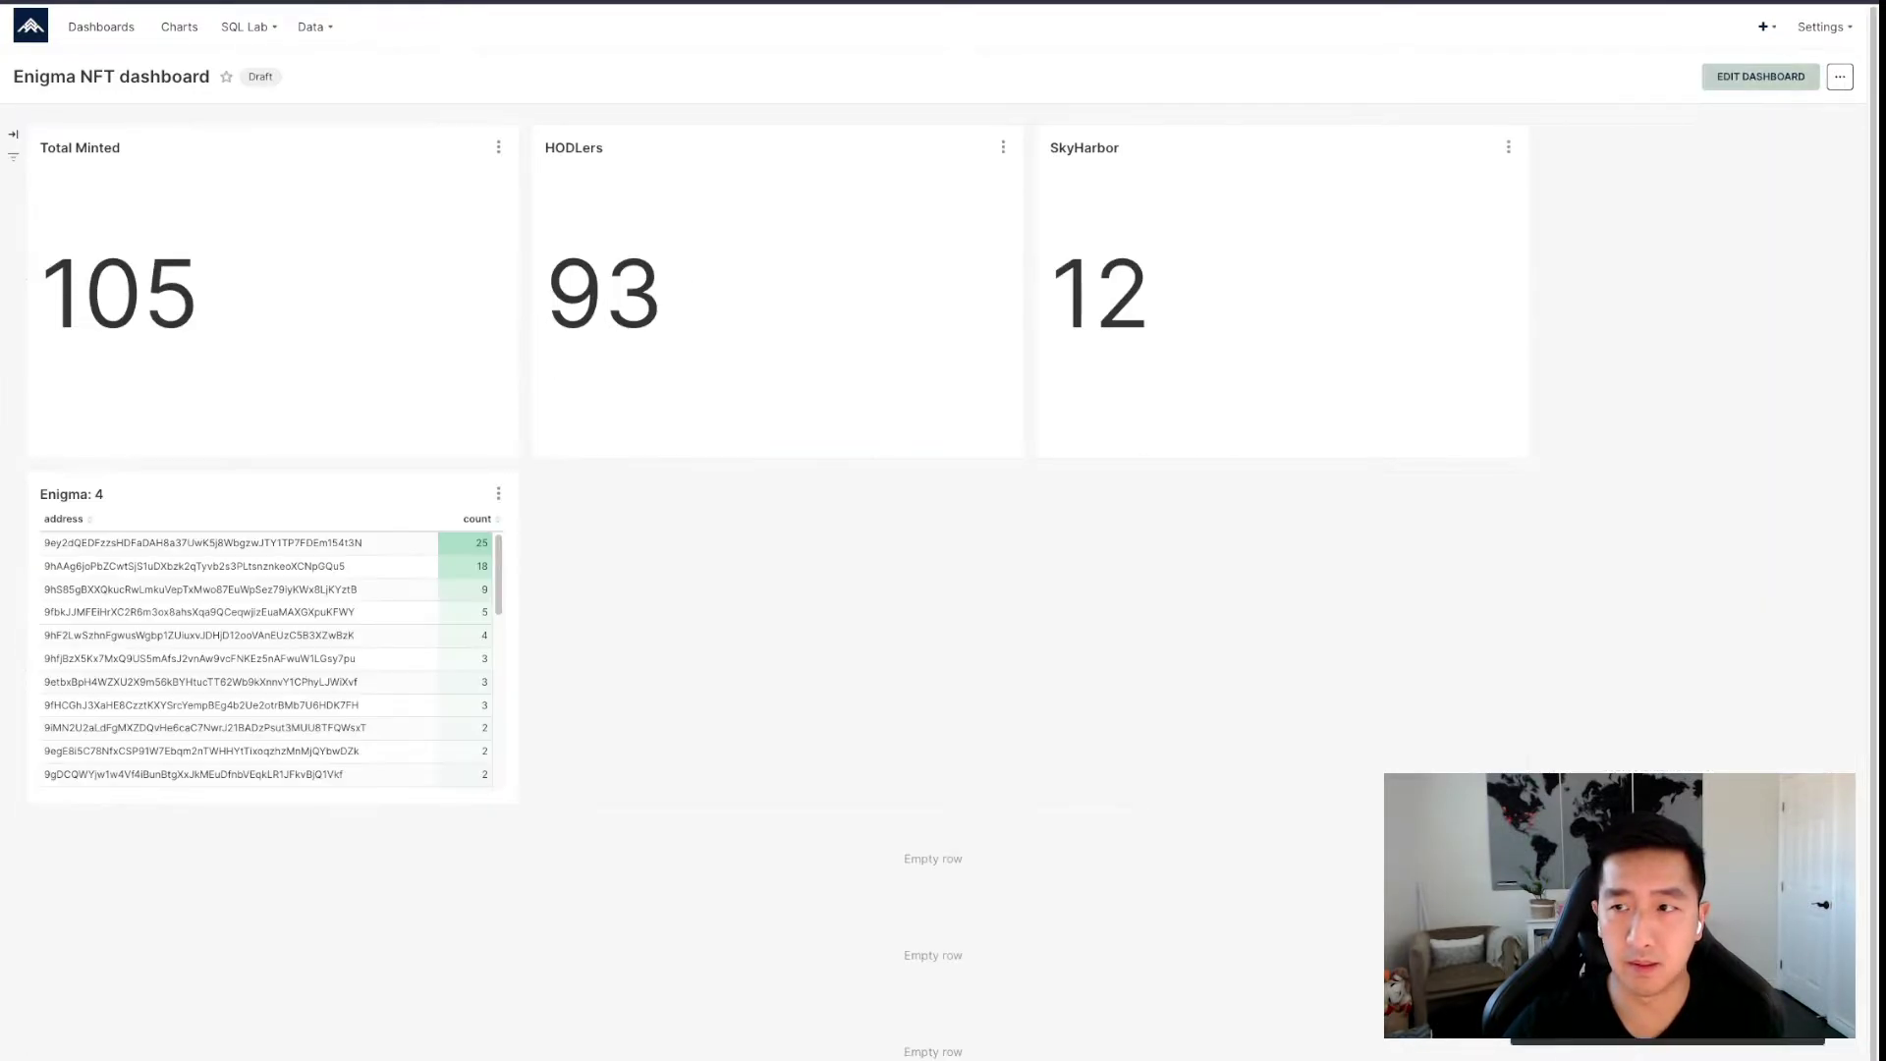
Widen the Enigma: 4 table across the second row.
click(1759, 71)
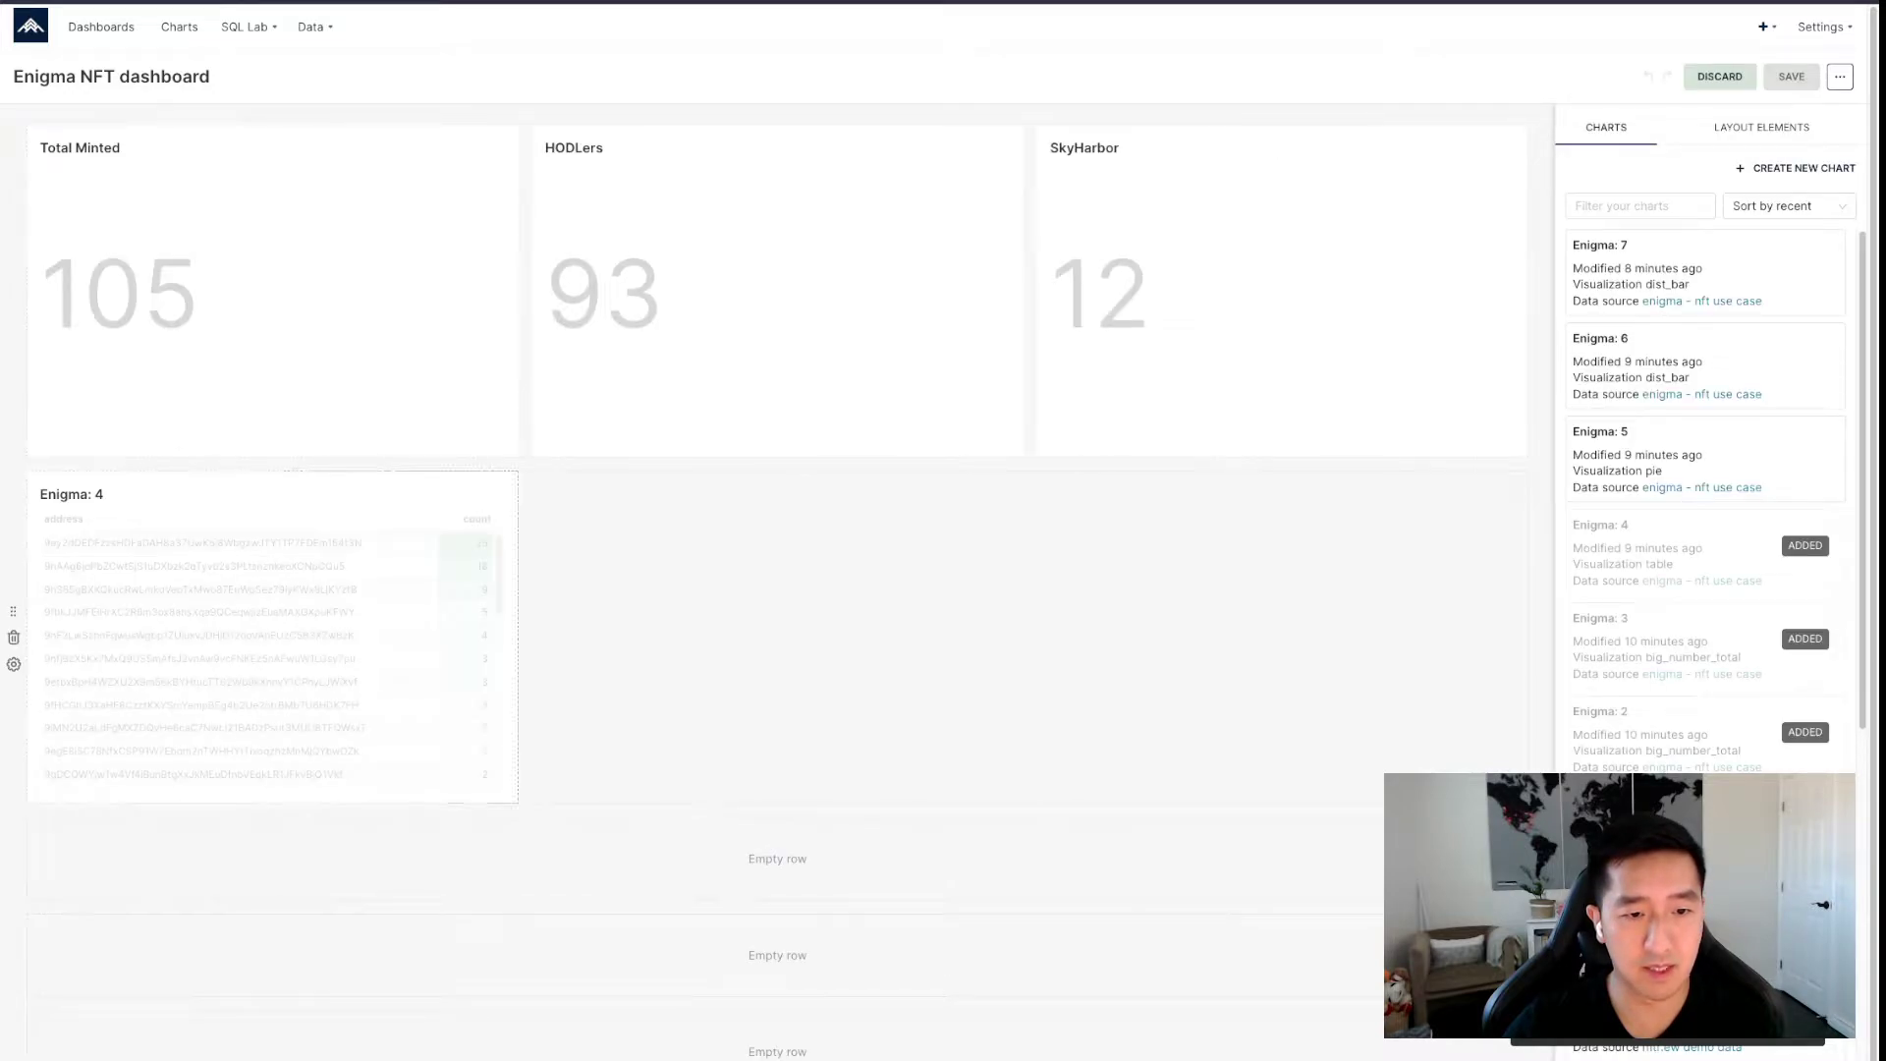
drag(518, 800, 897, 800)
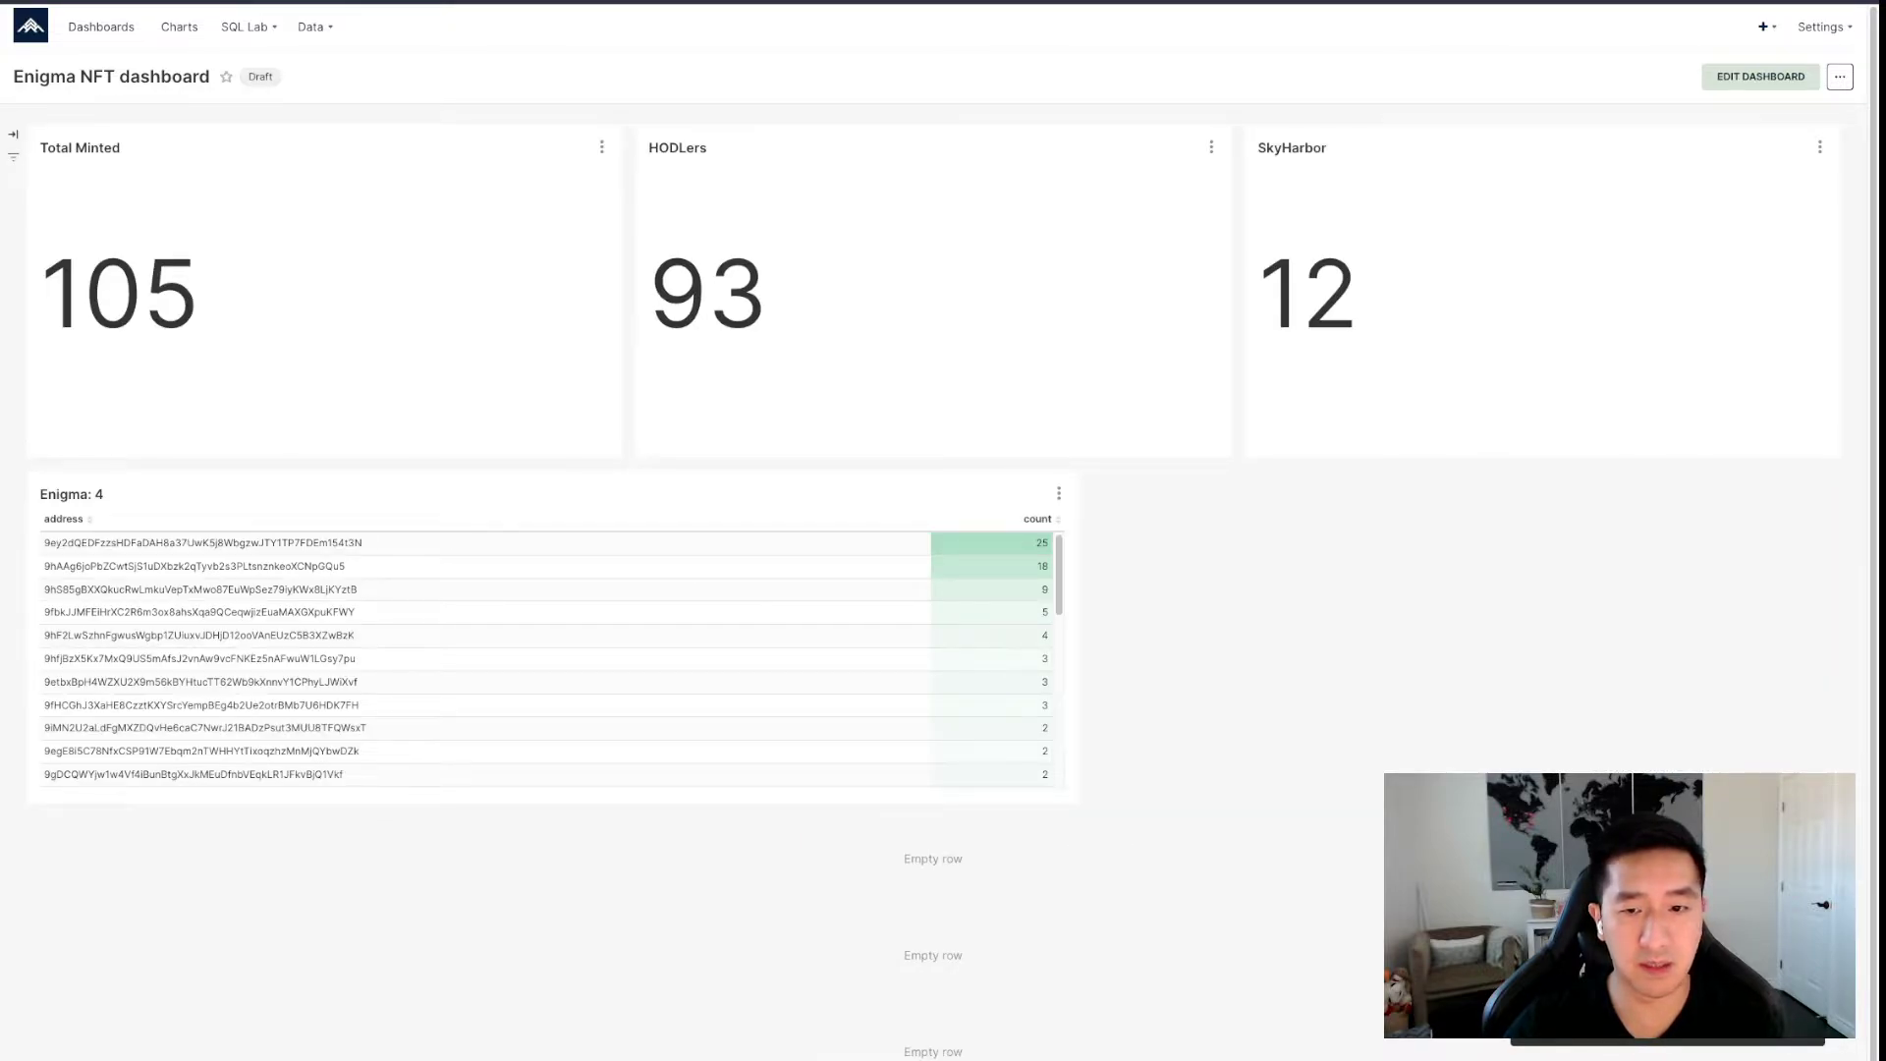
click(1058, 493)
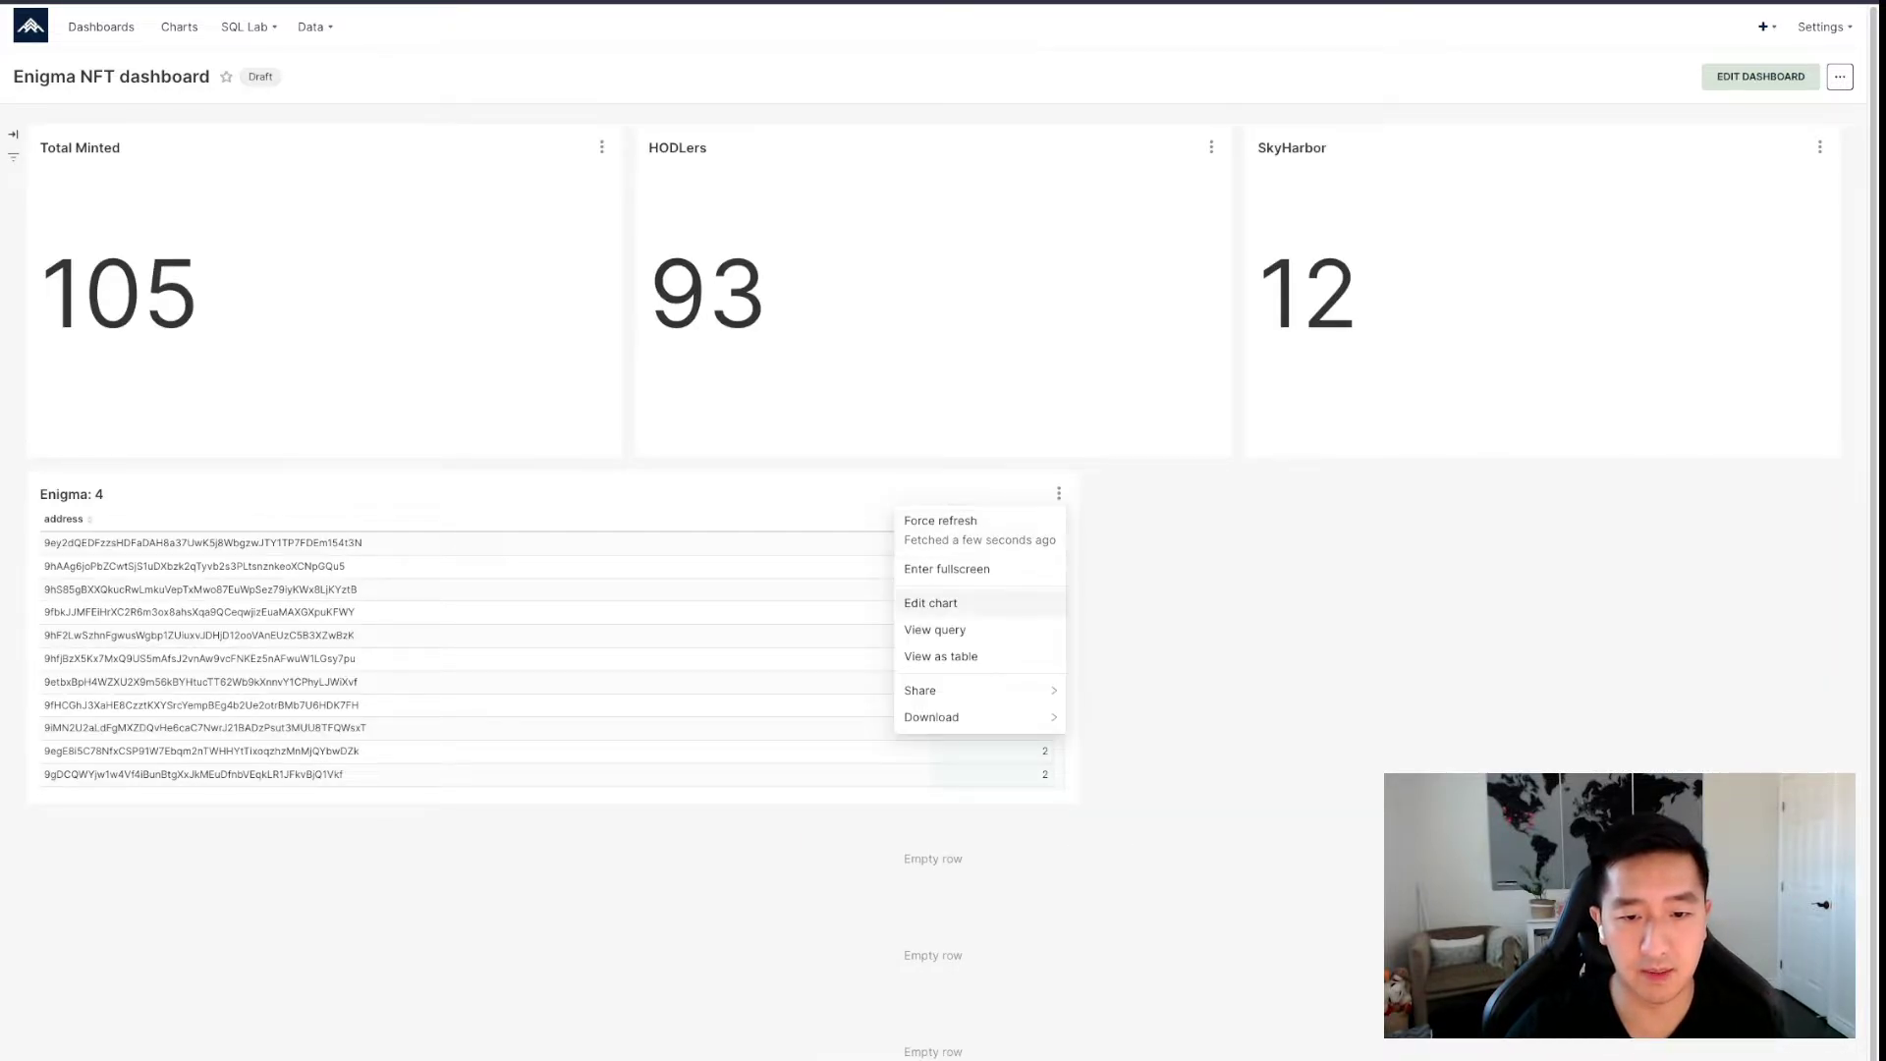
key(Escape)
Retitle the Enigma: 4 table 'Richlist' and save the dashboard.
click(1759, 77)
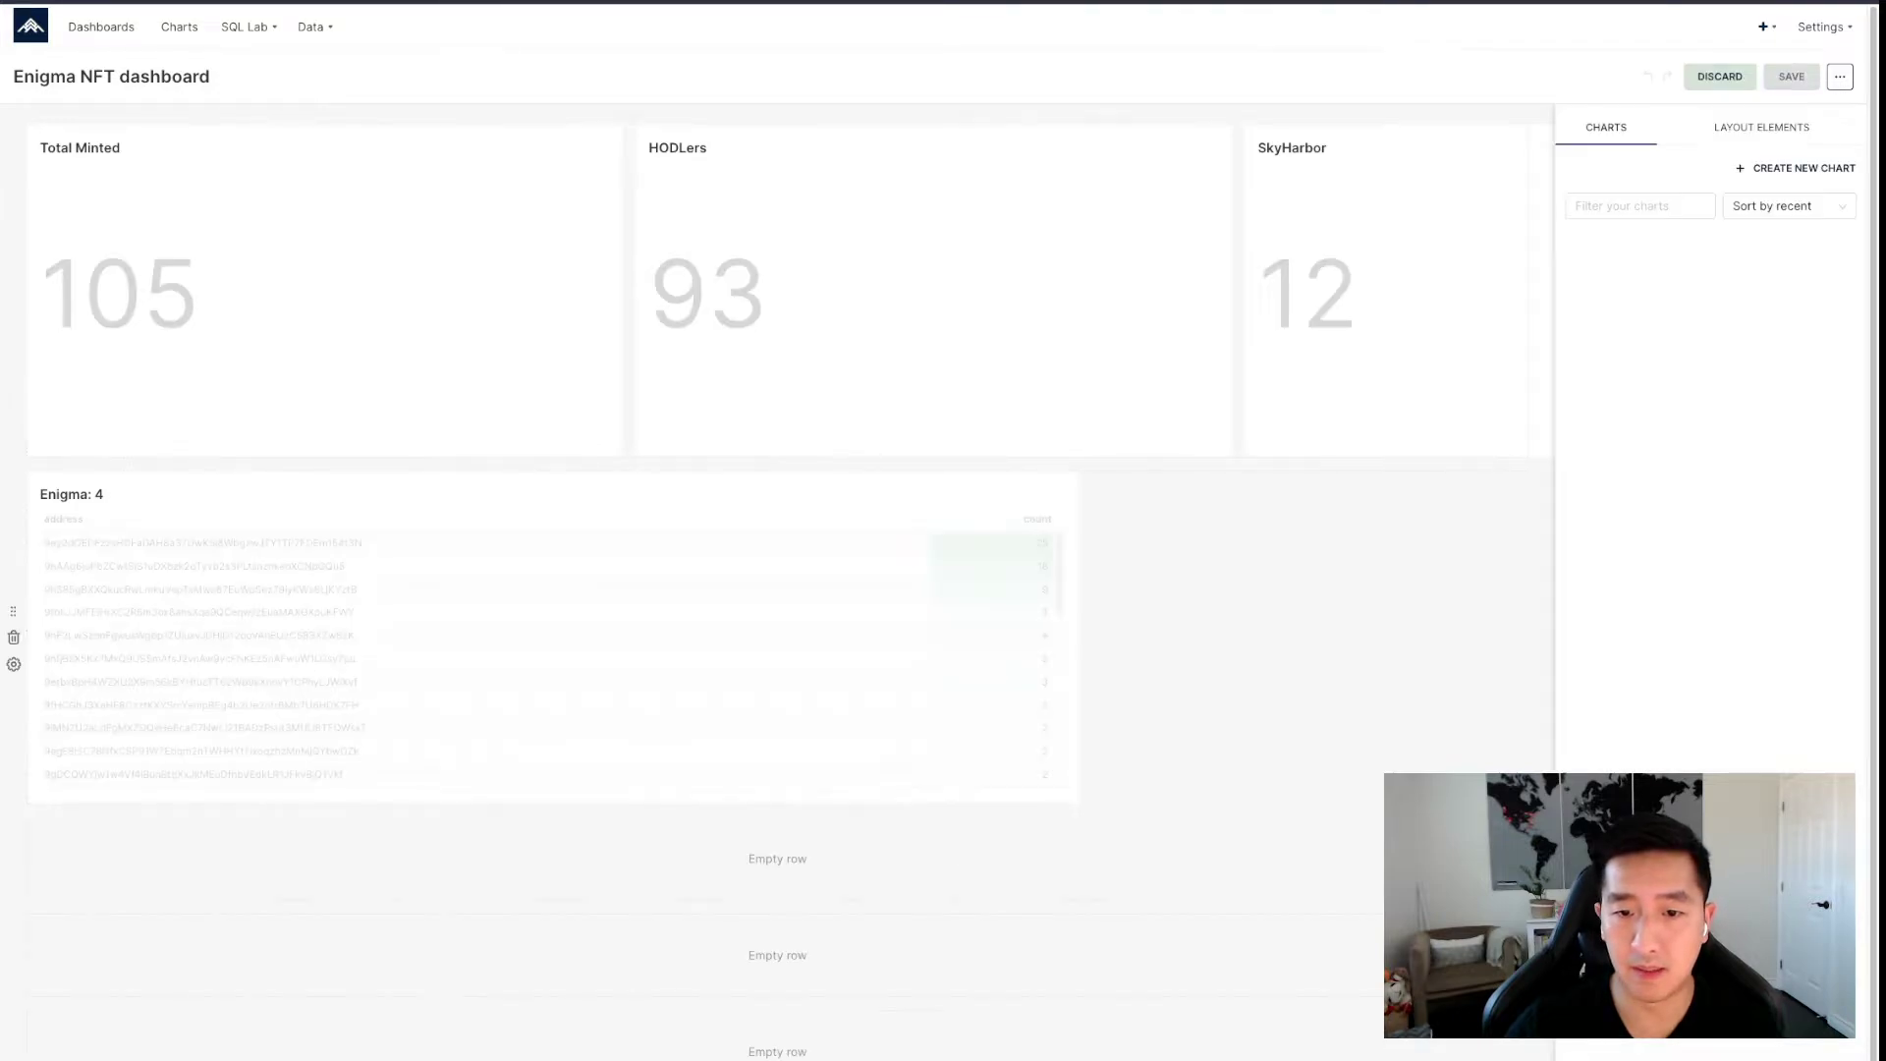
click(72, 494)
key(ctrl+a)
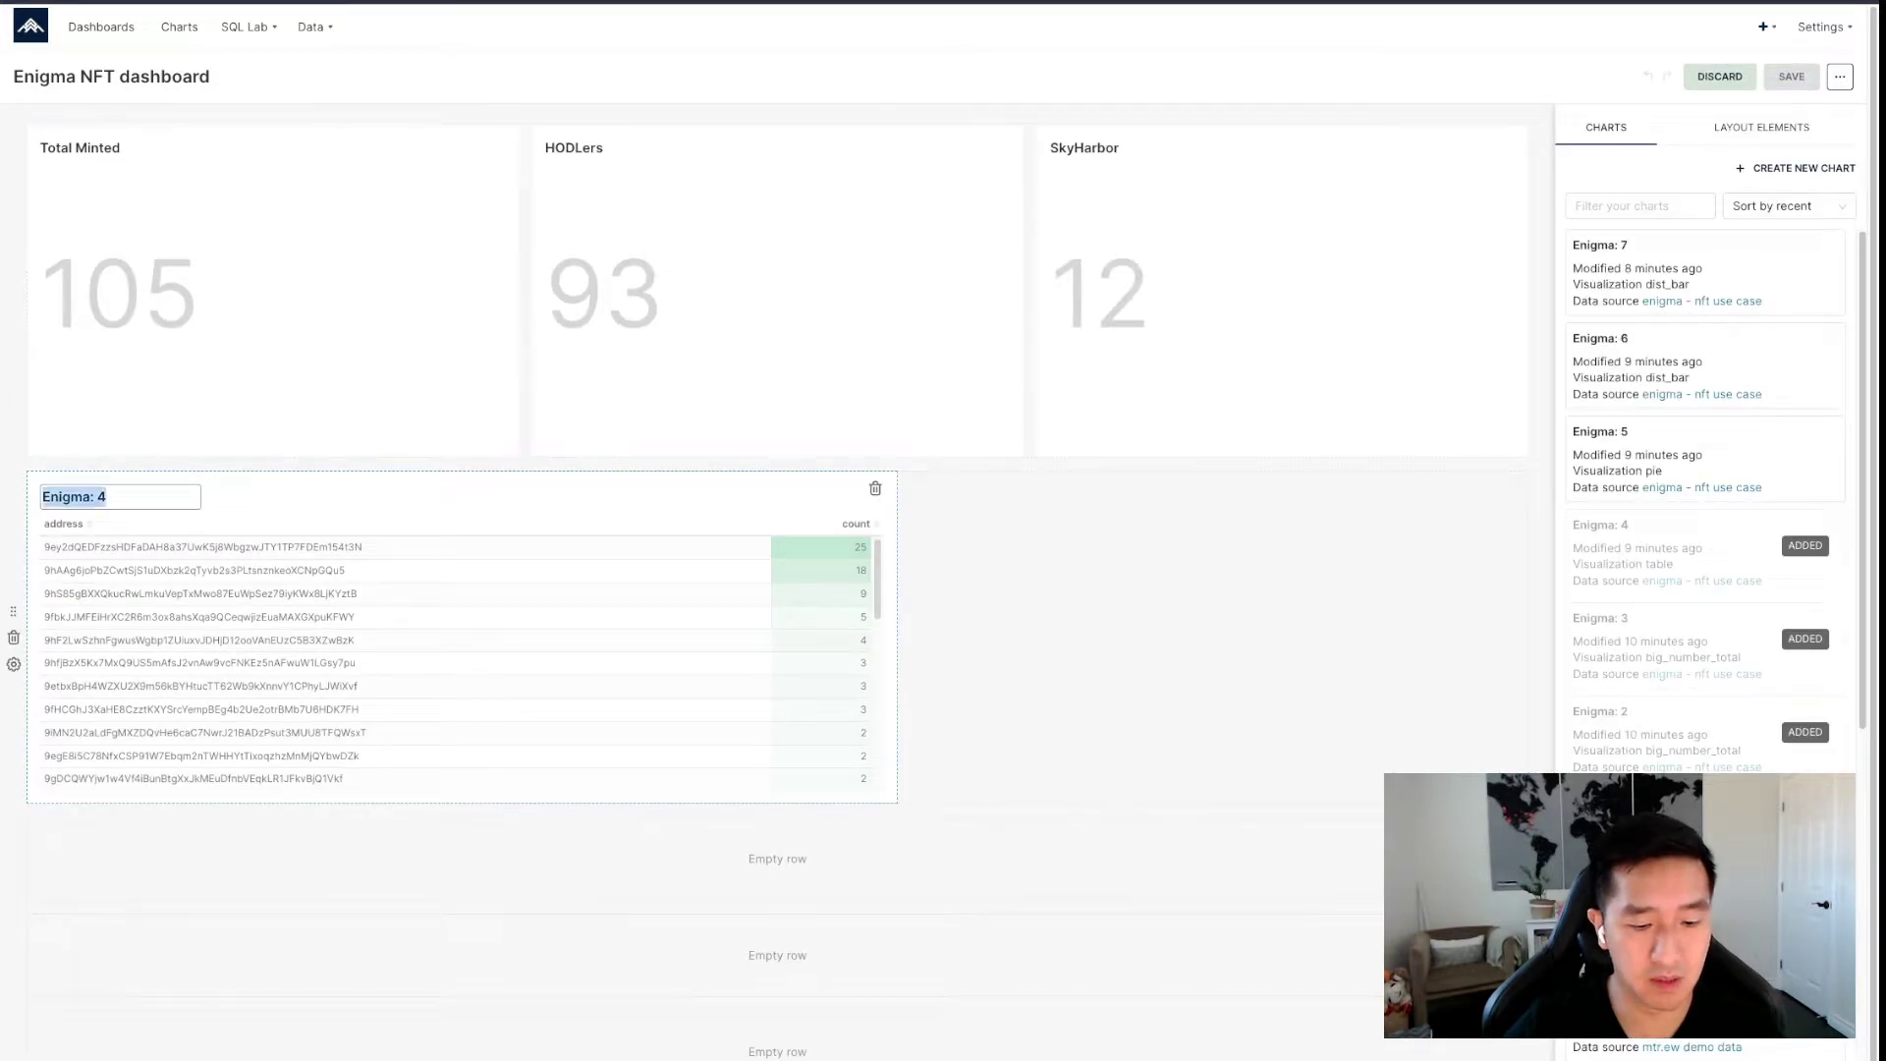
text(Rci)
text(ichlist)
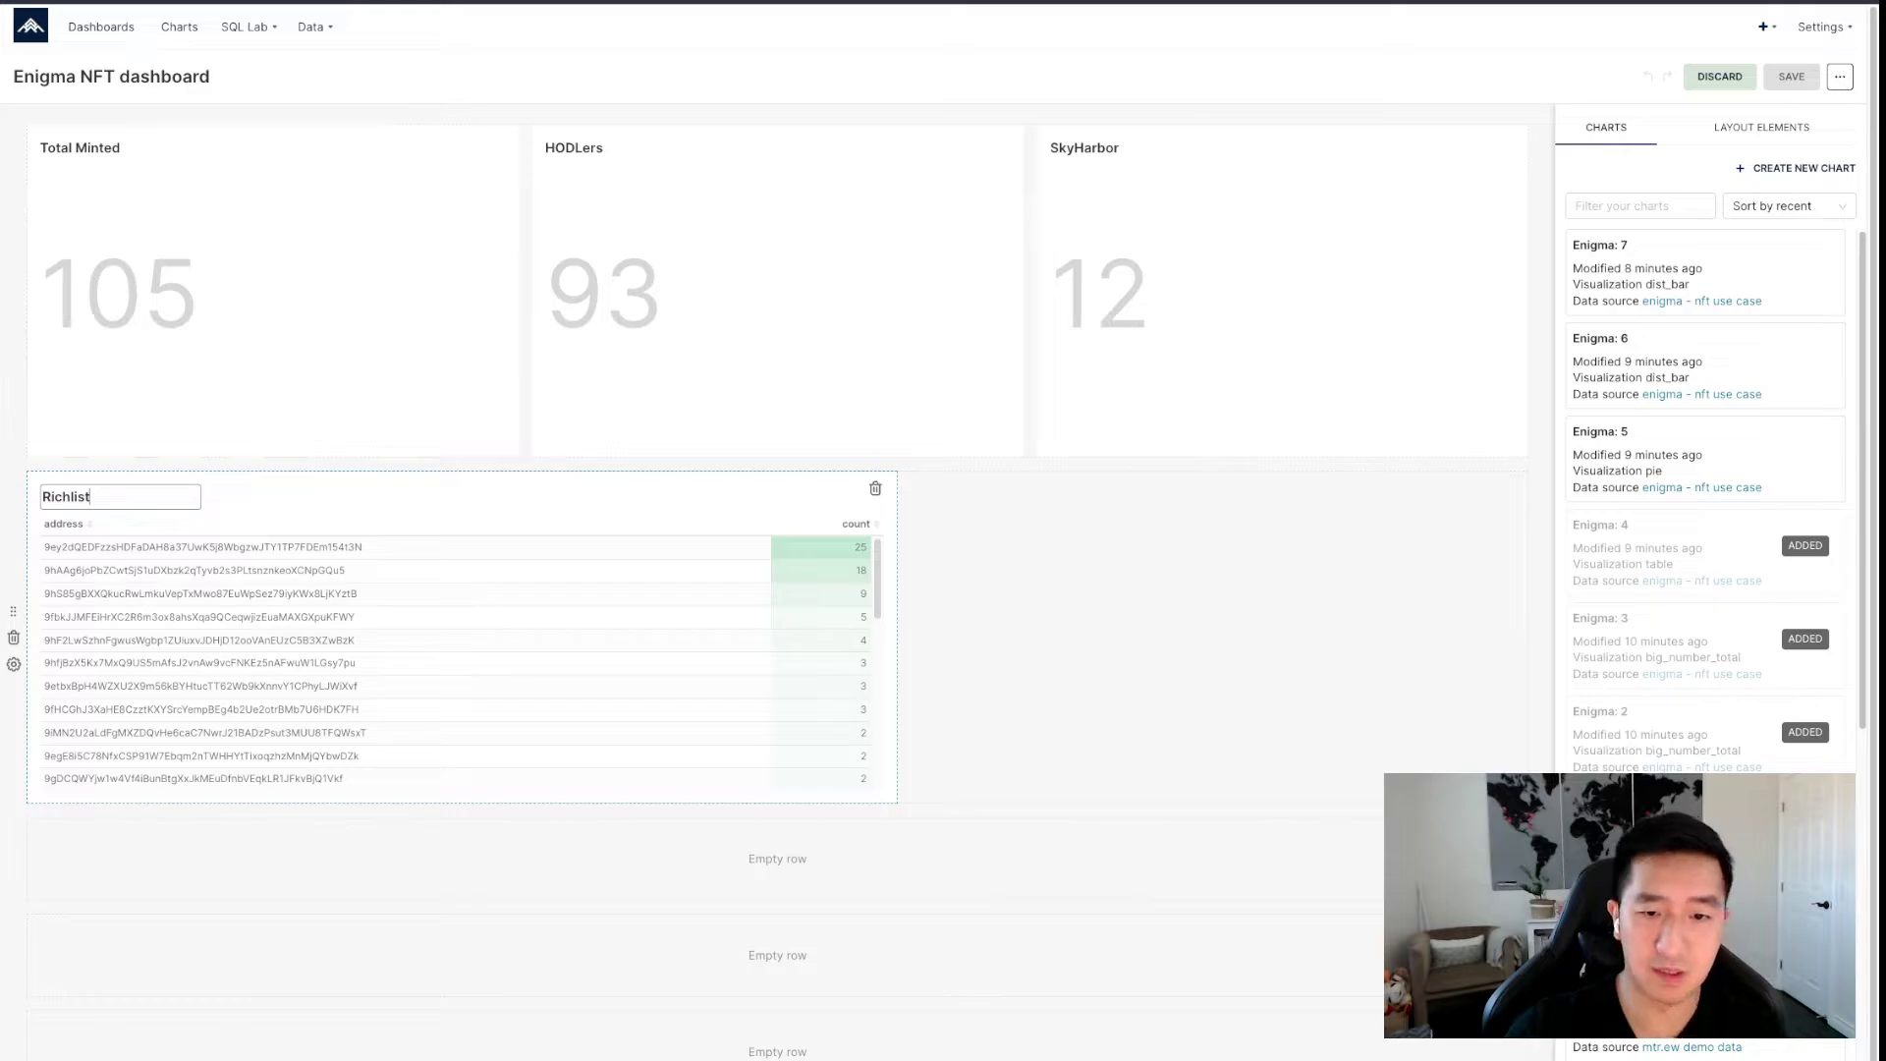
key(Return)
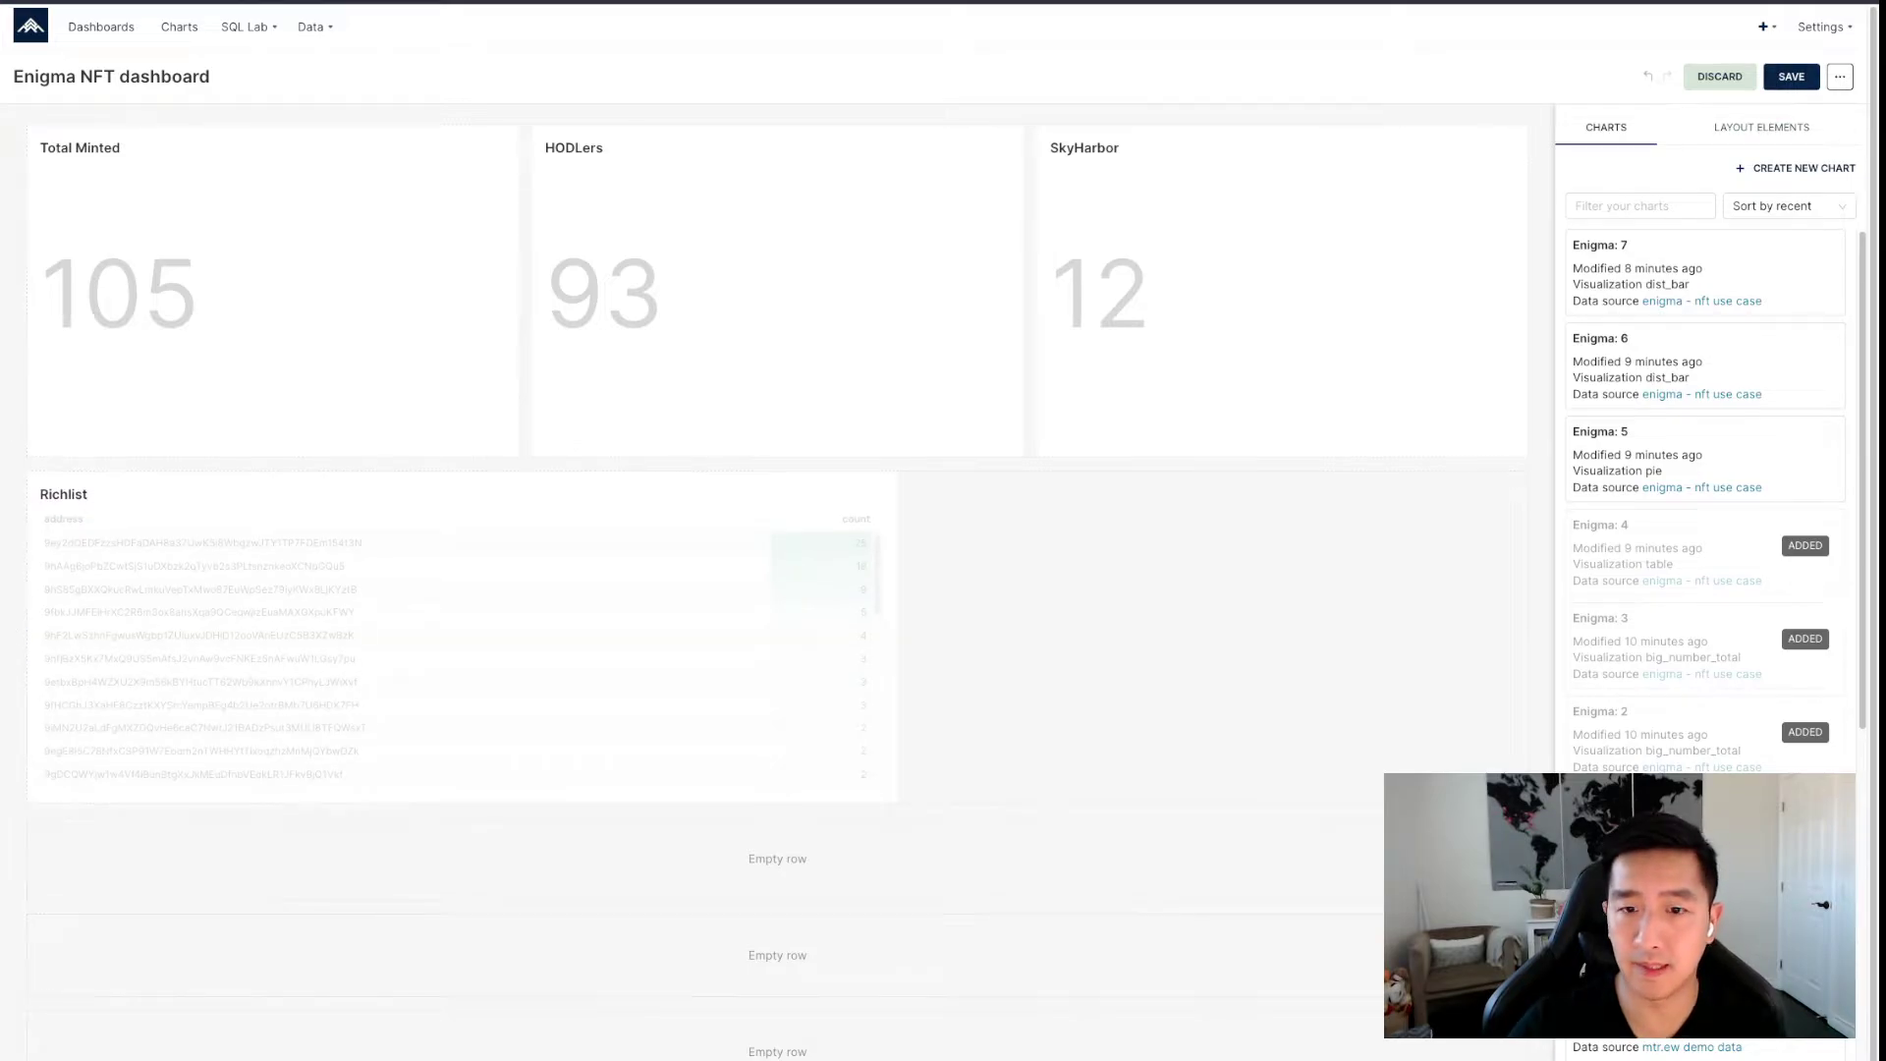
click(1790, 77)
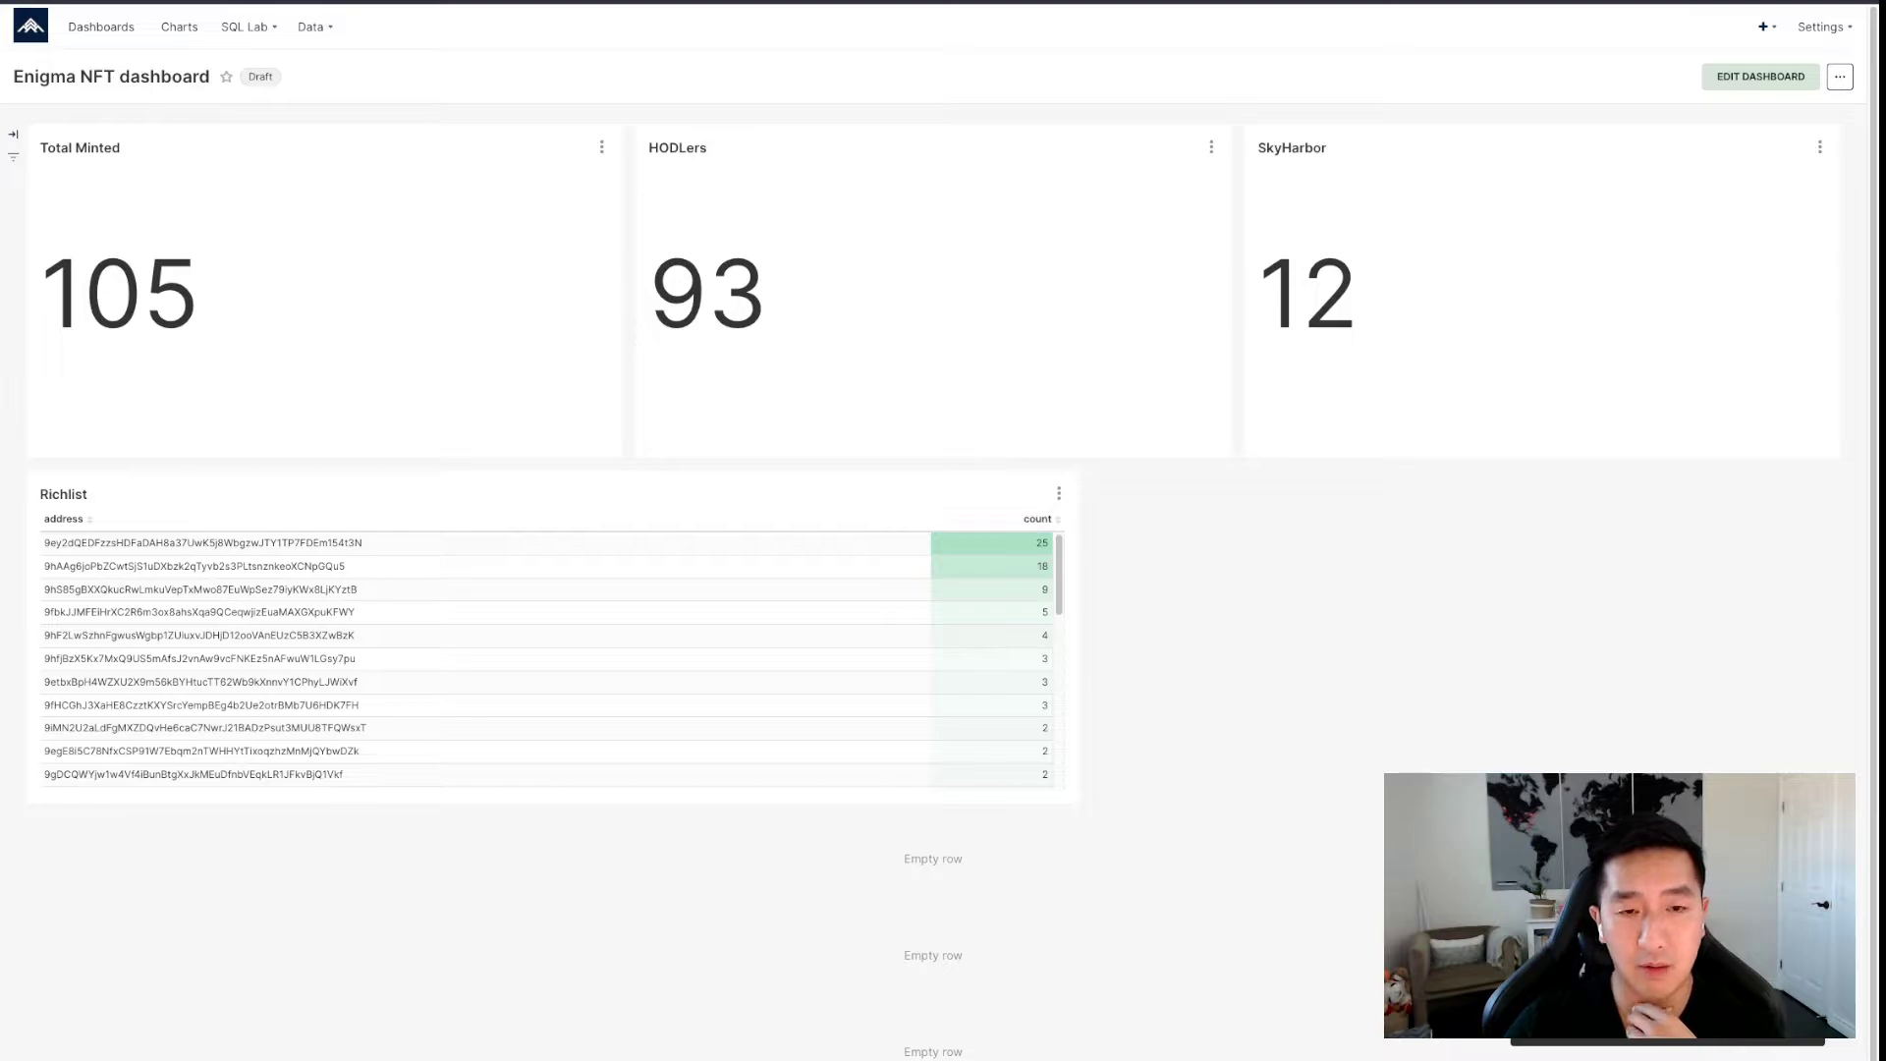
scroll(550, 658, down, 10)
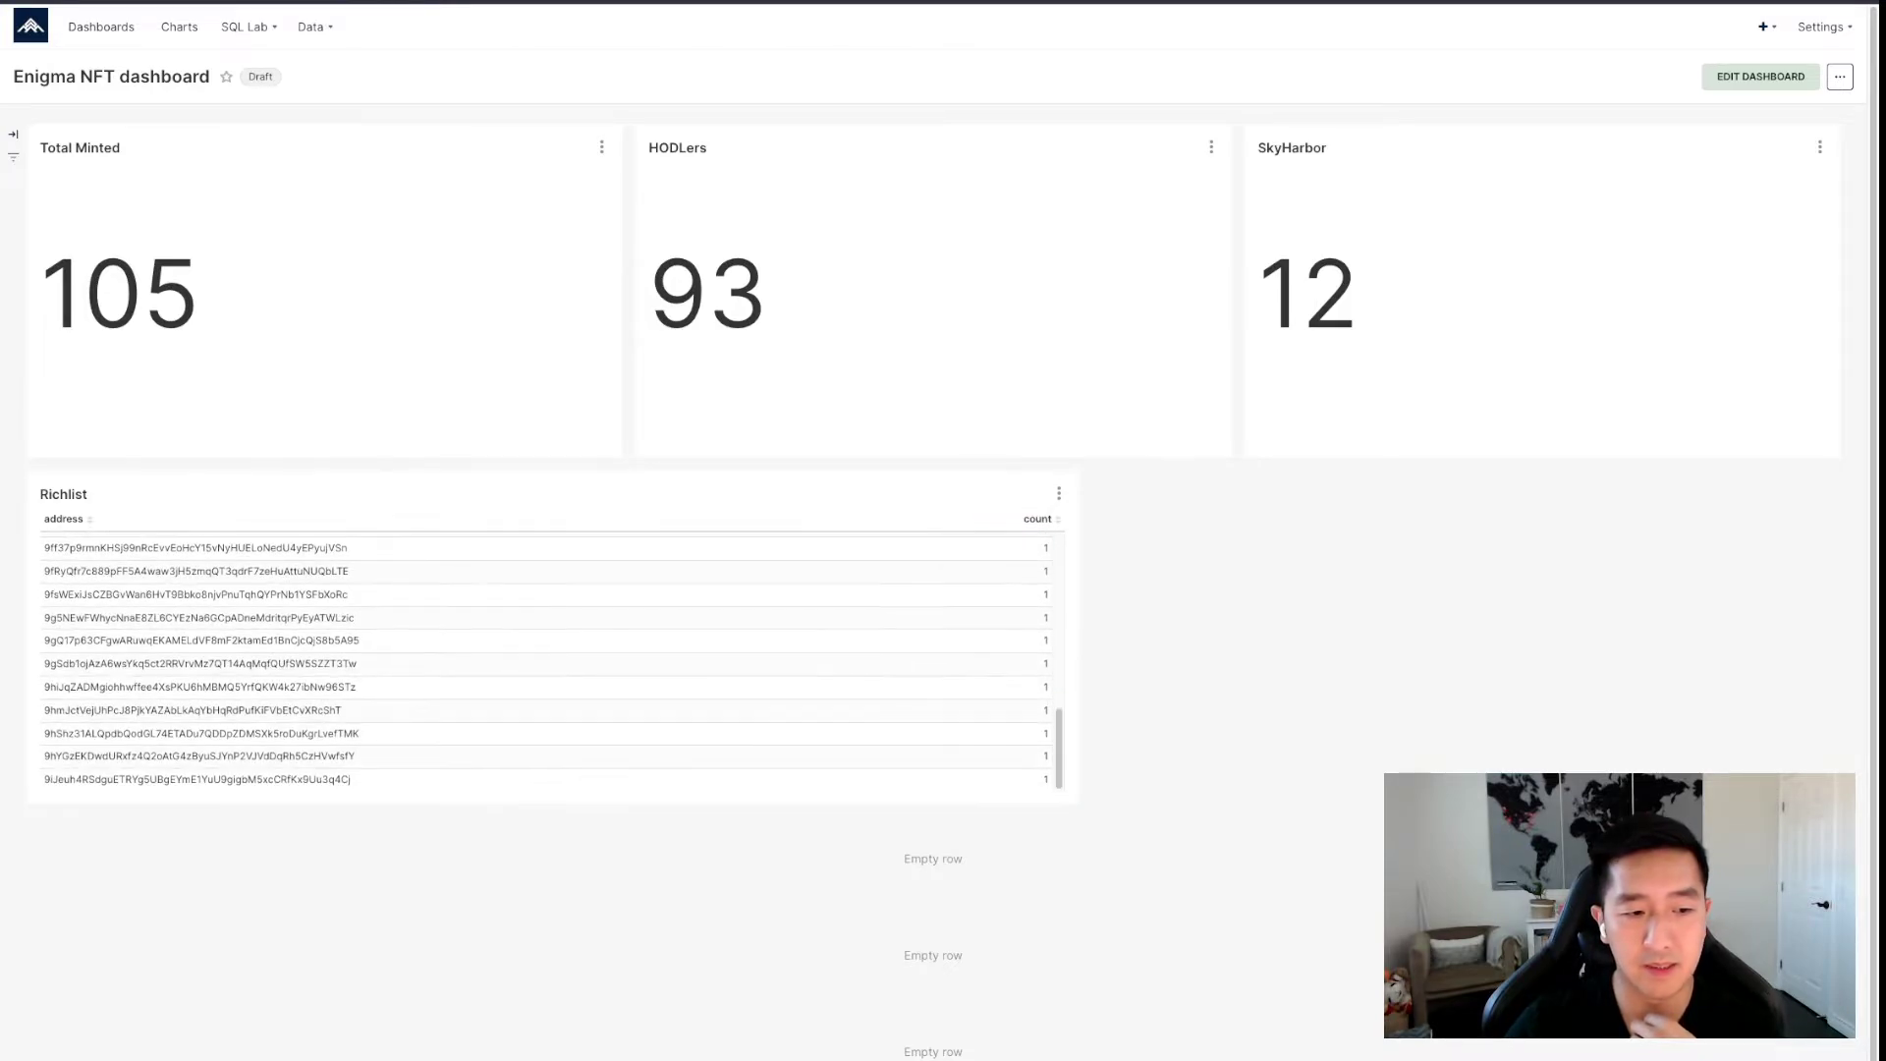
scroll(550, 658, up, 10)
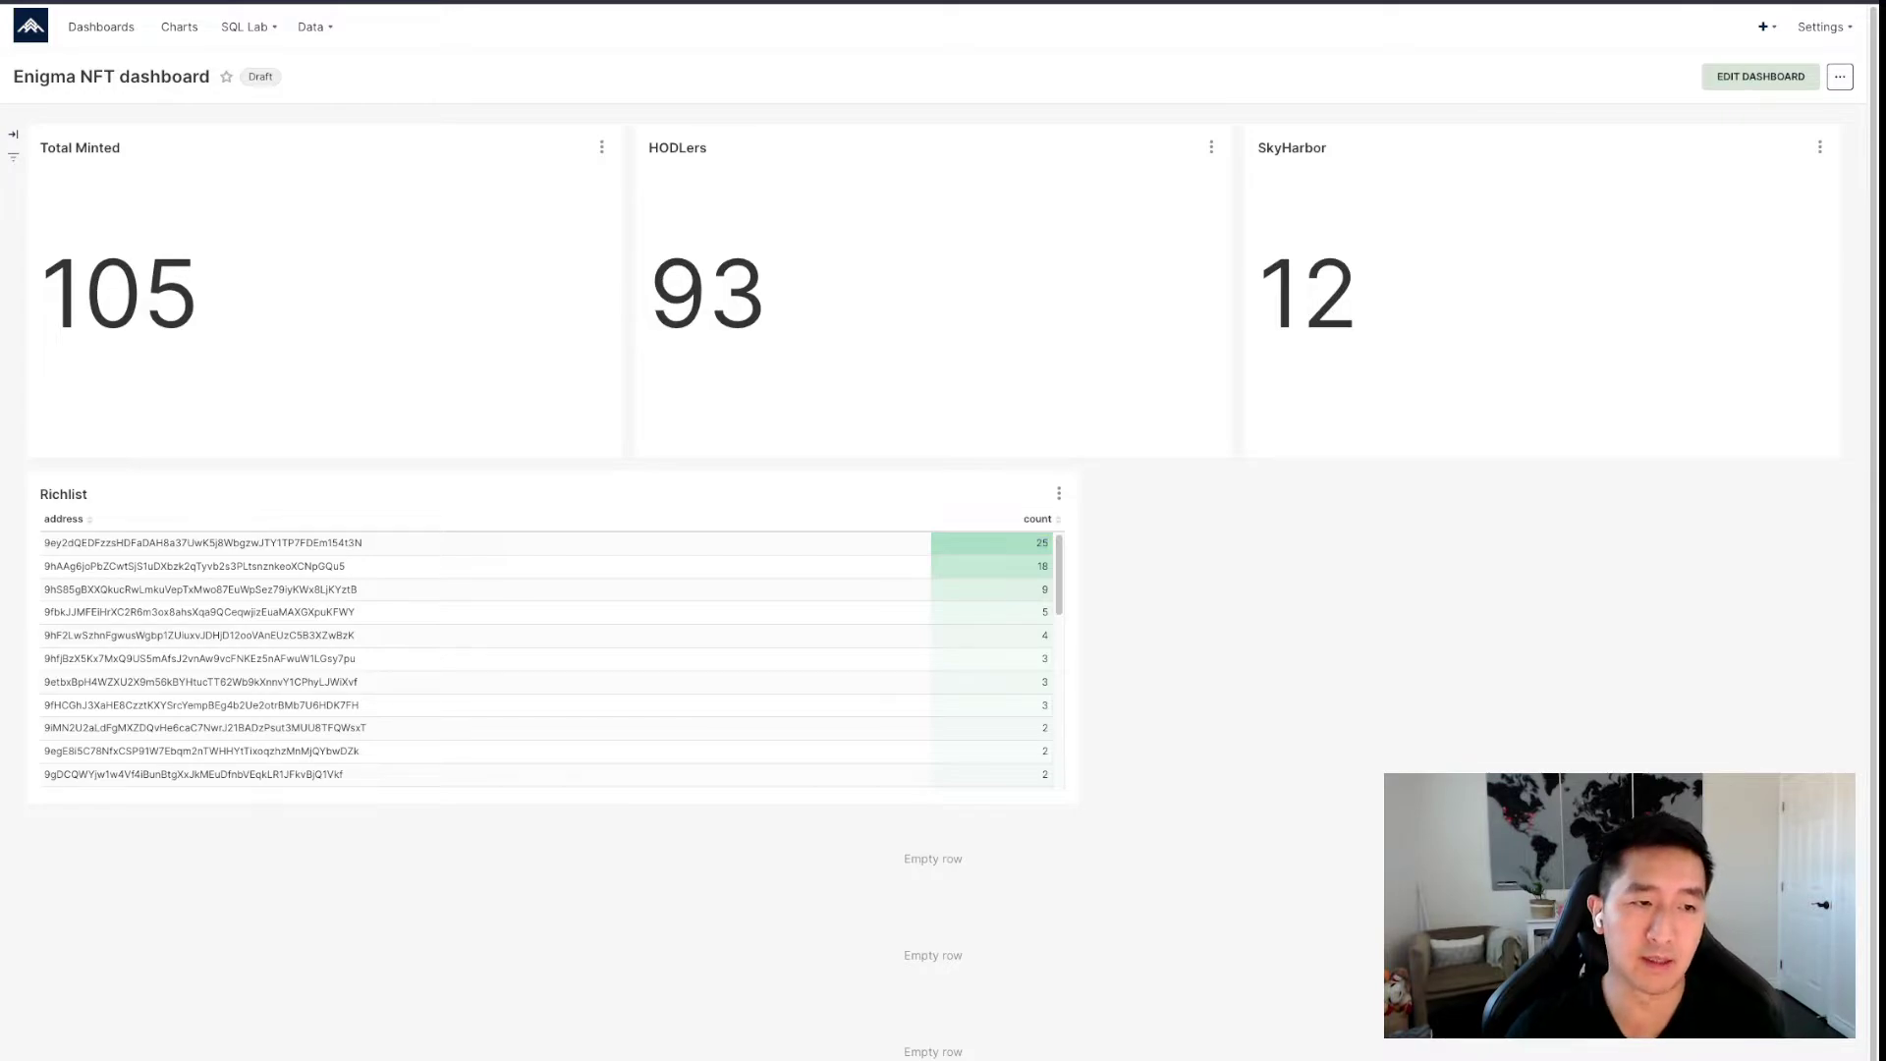
Add a header reading 'Metrics that matter' above the big-number tiles and save.
click(1760, 77)
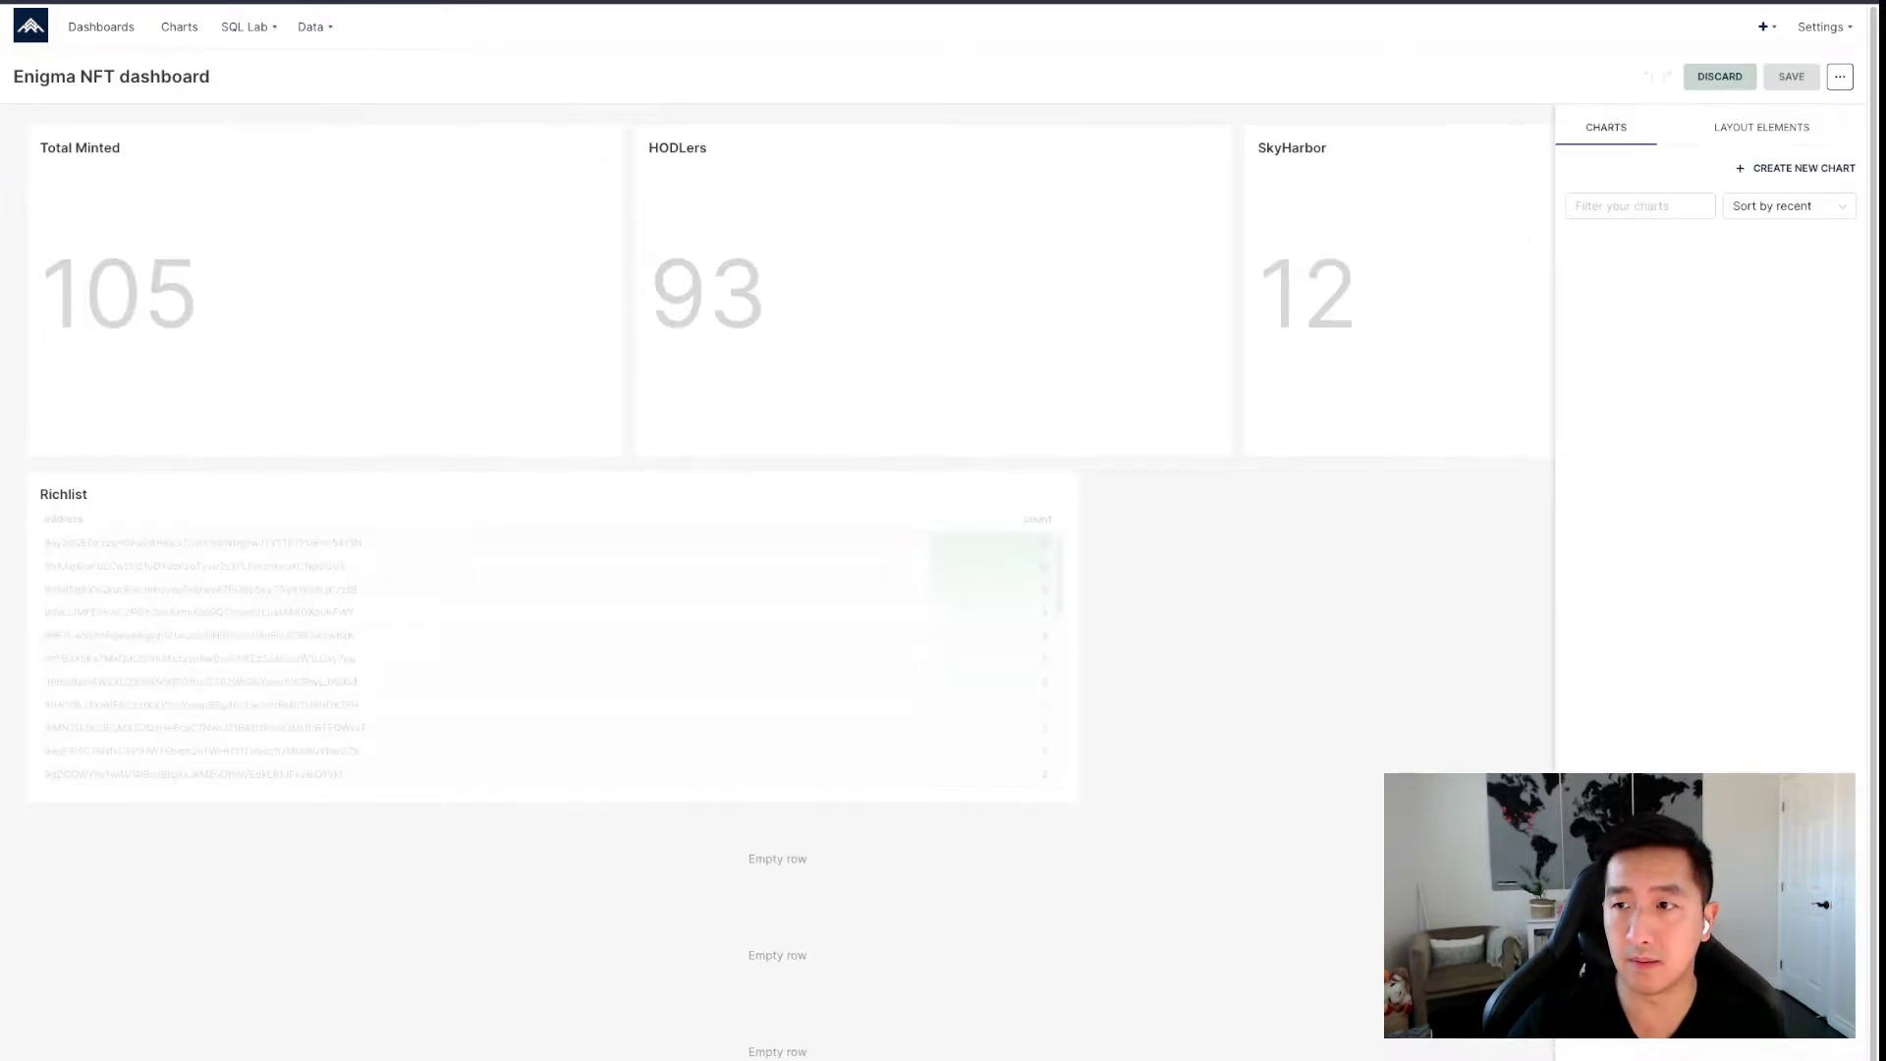
click(1761, 127)
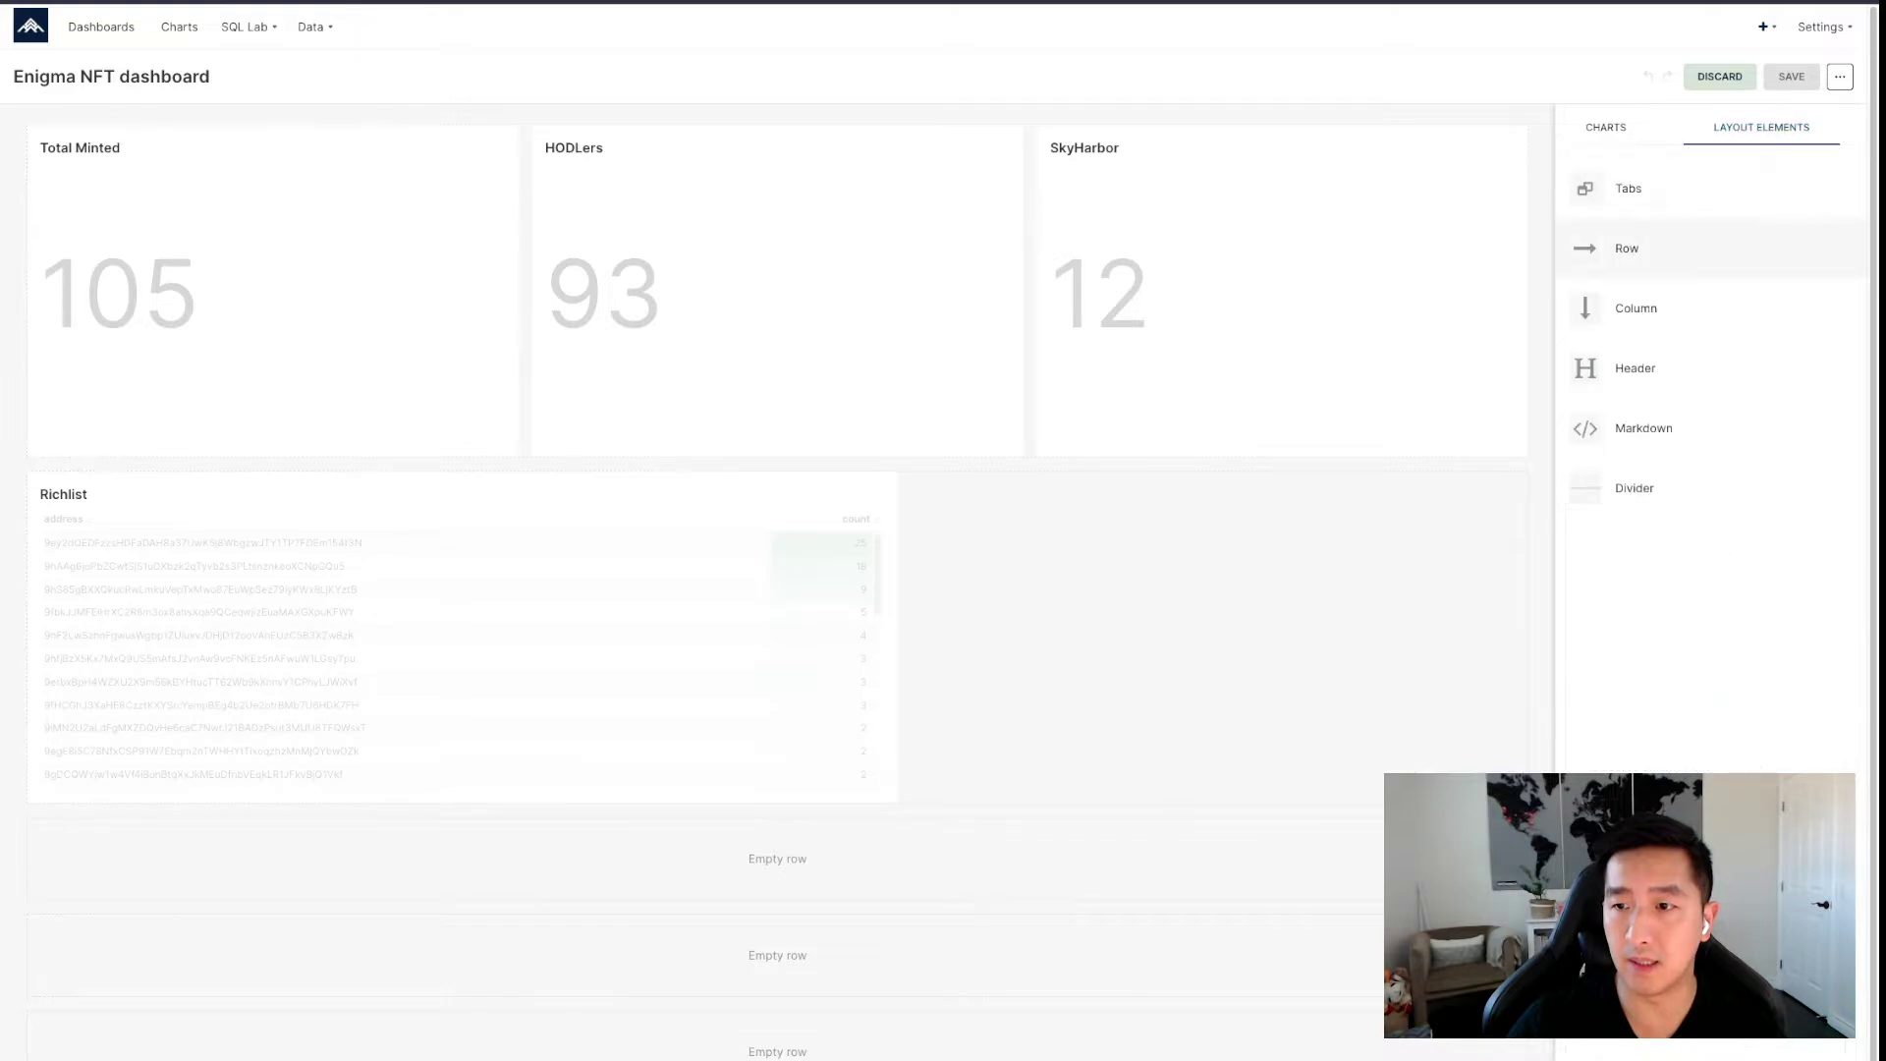
drag(1634, 368, 776, 129)
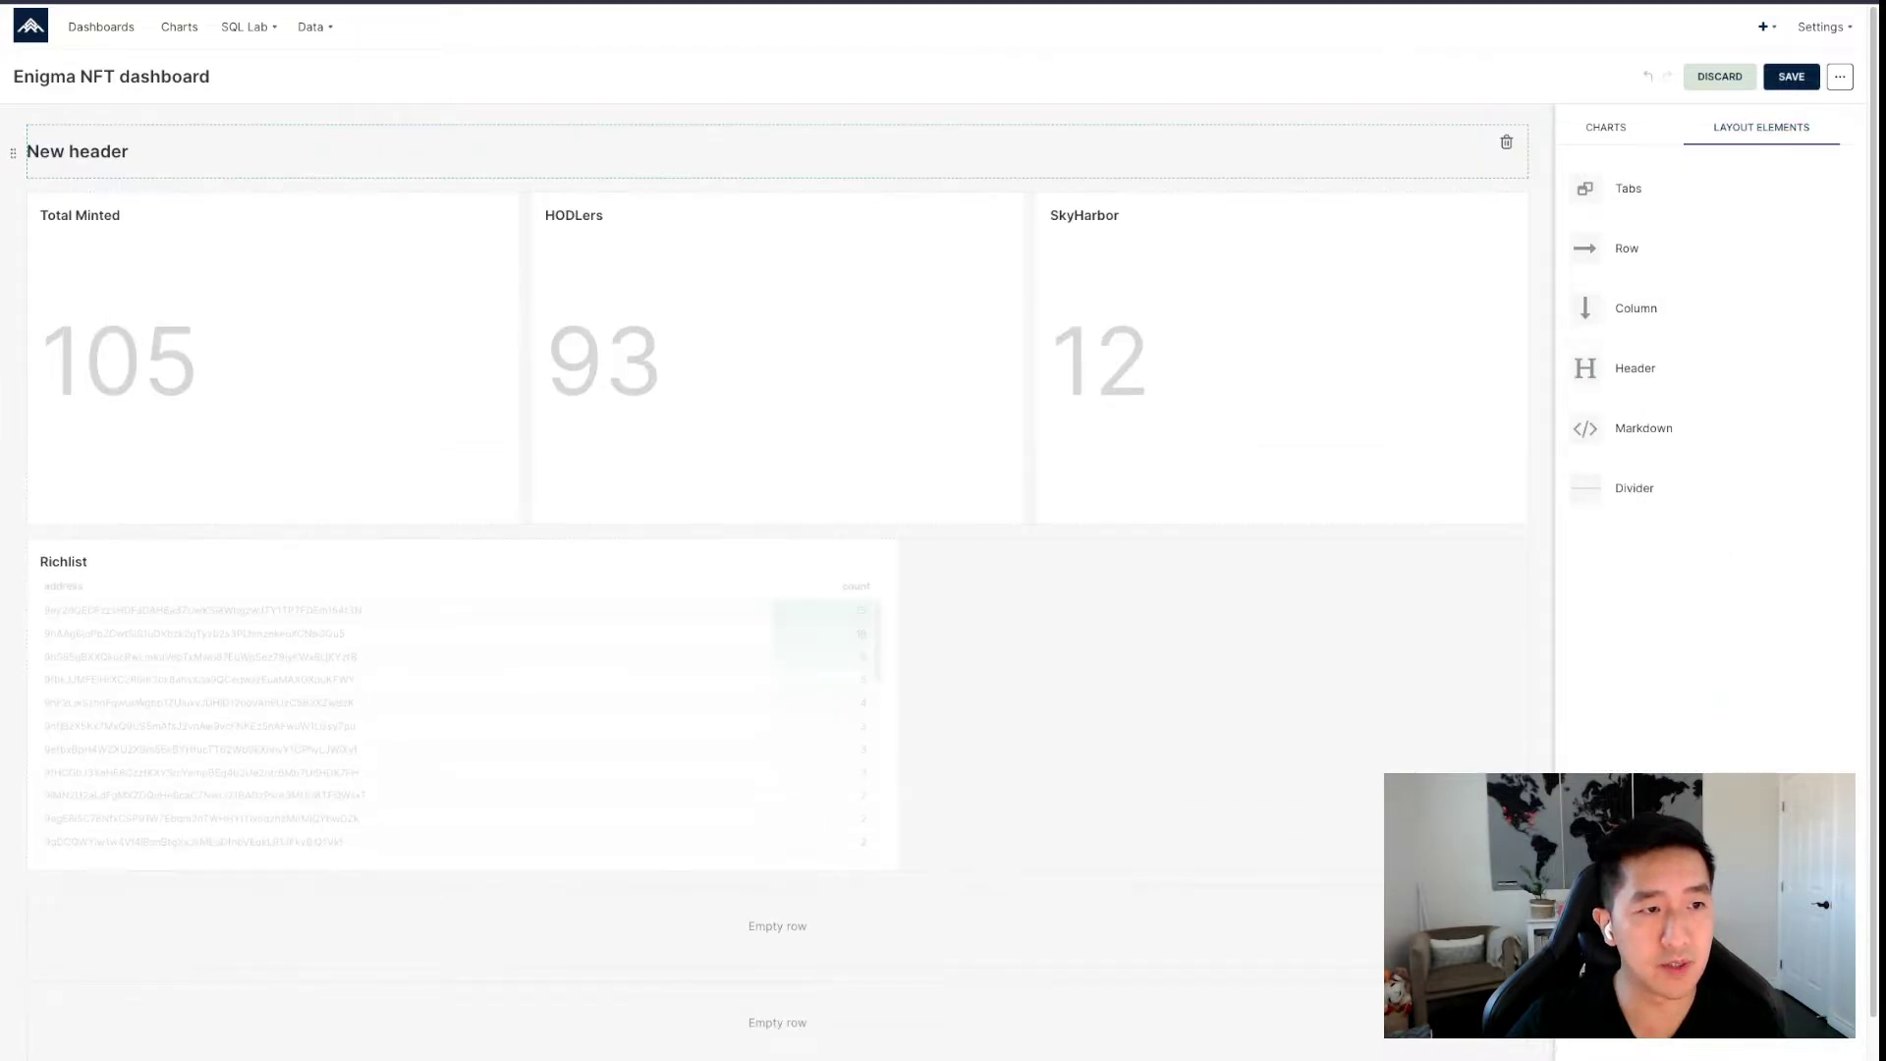
click(79, 154)
key(ctrl+a)
text(Metri)
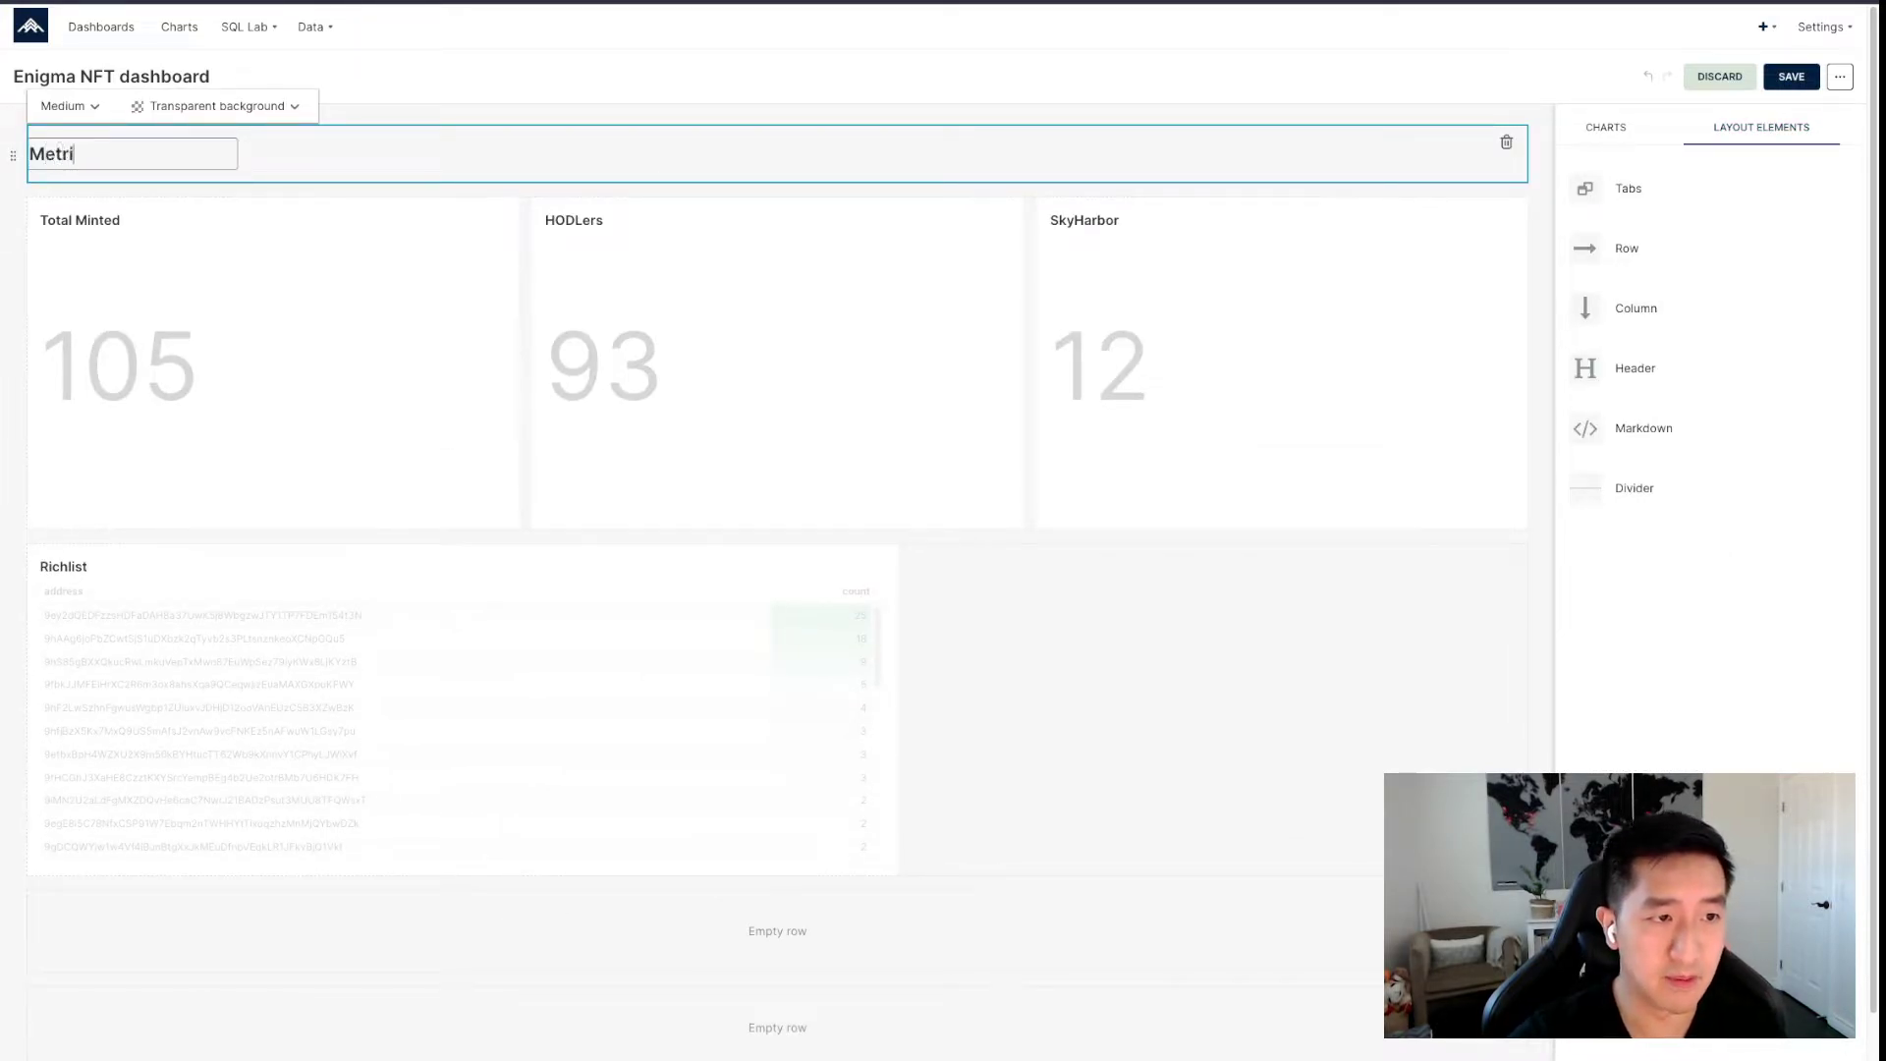
text(cs that matter)
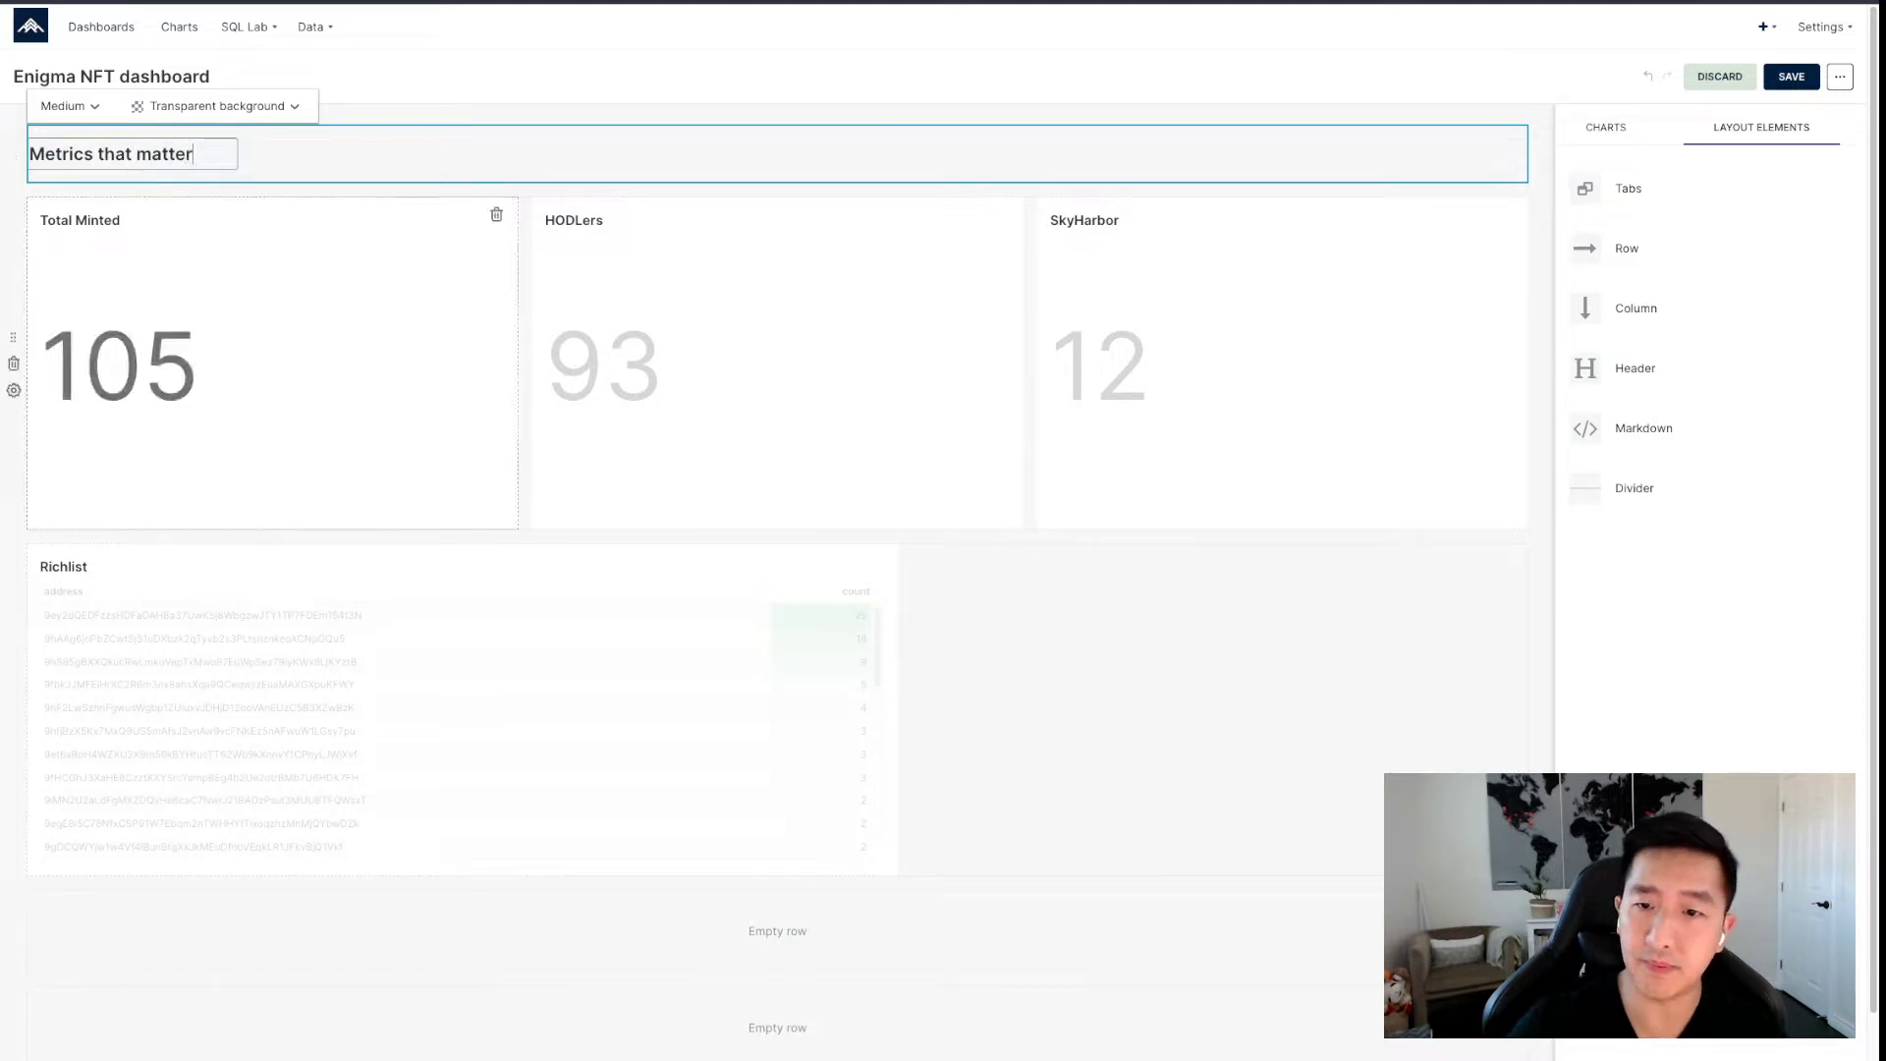
click(1119, 678)
click(1790, 76)
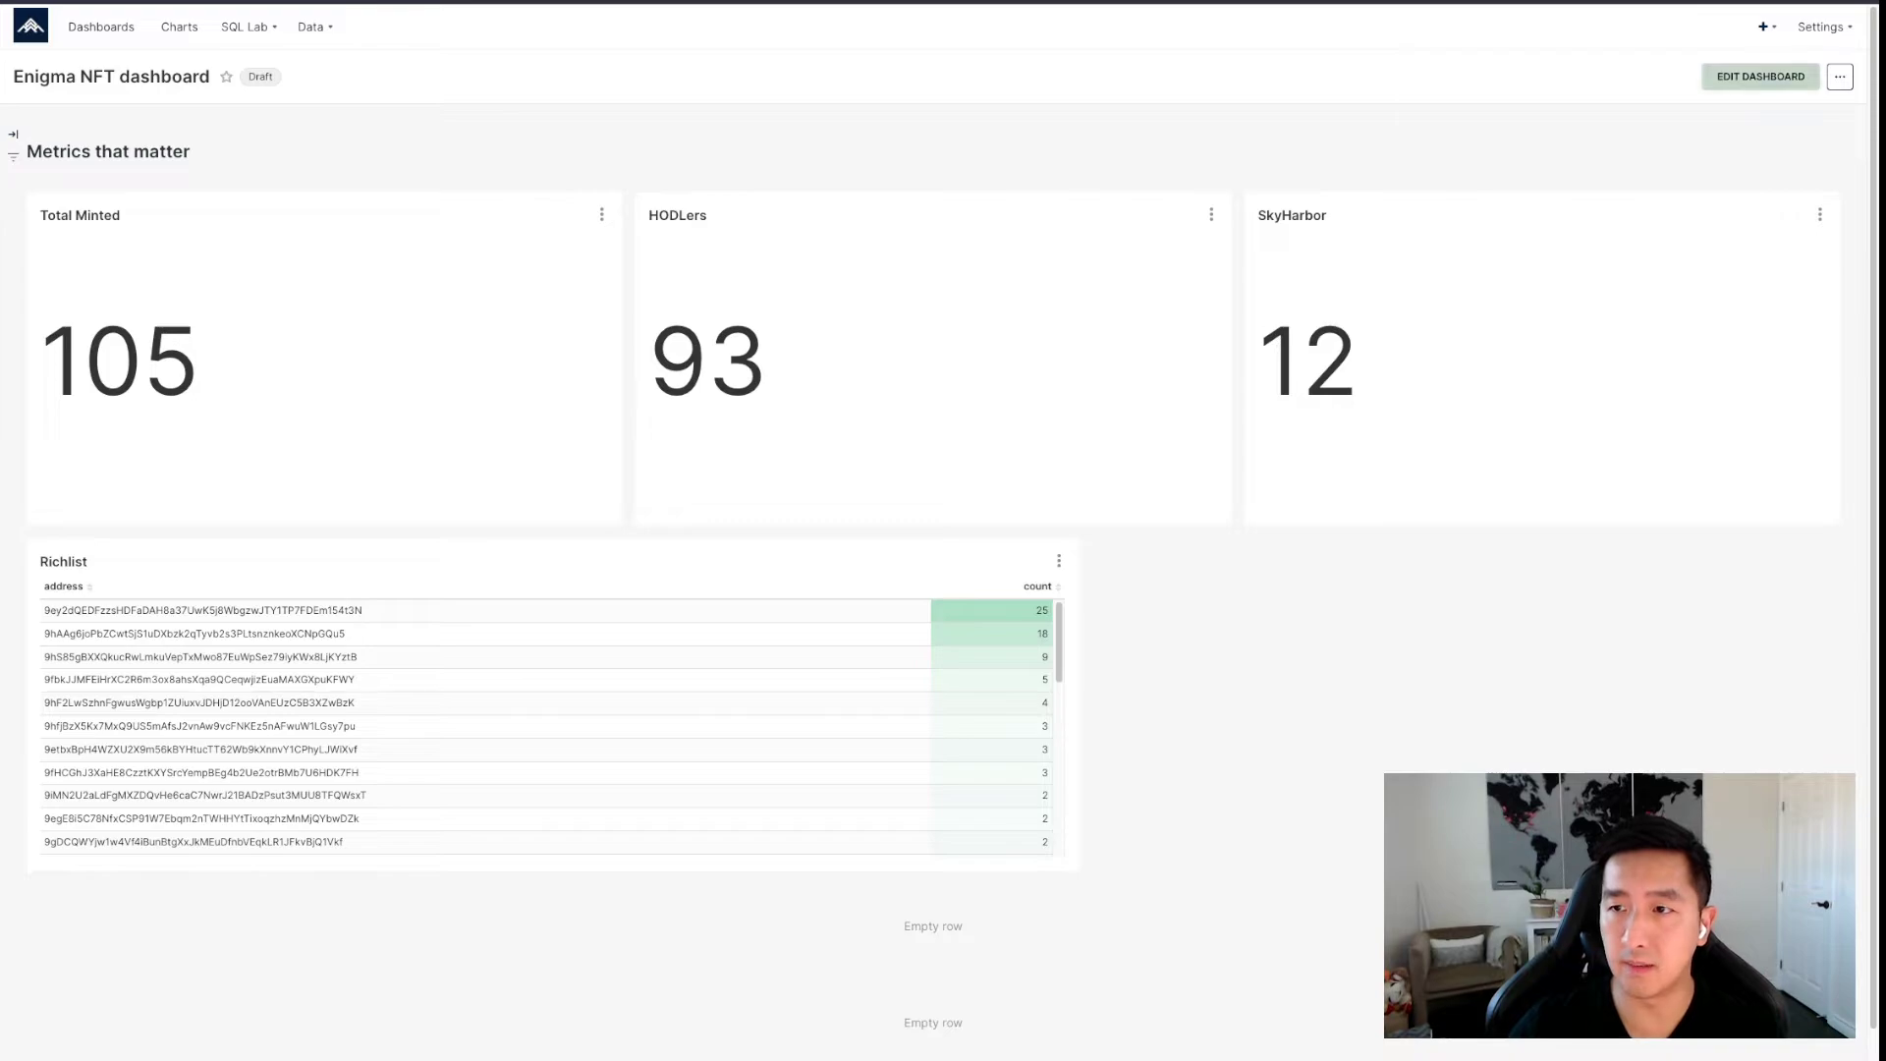
Add the Enigma: 5 donut chart and narrow the Total Minted, HODLers and SkyHarbor tiles.
click(1738, 76)
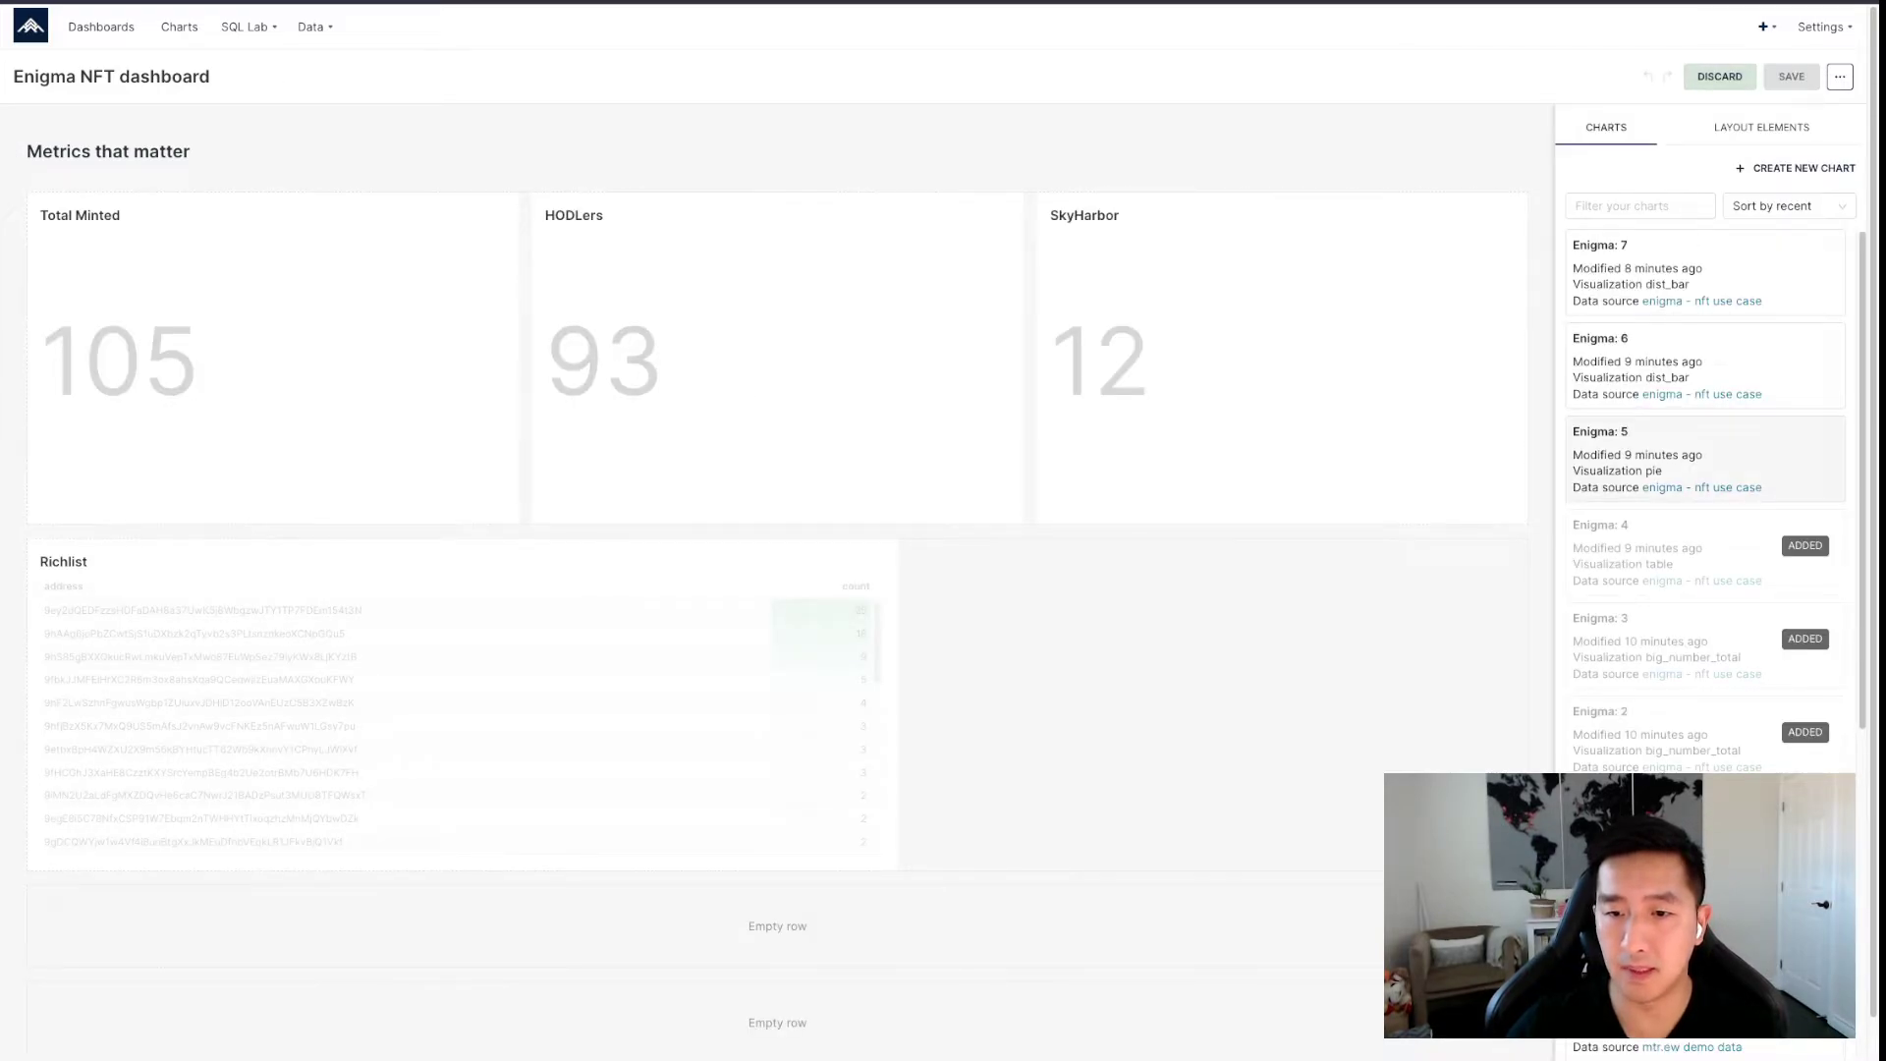
drag(1670, 452, 1102, 628)
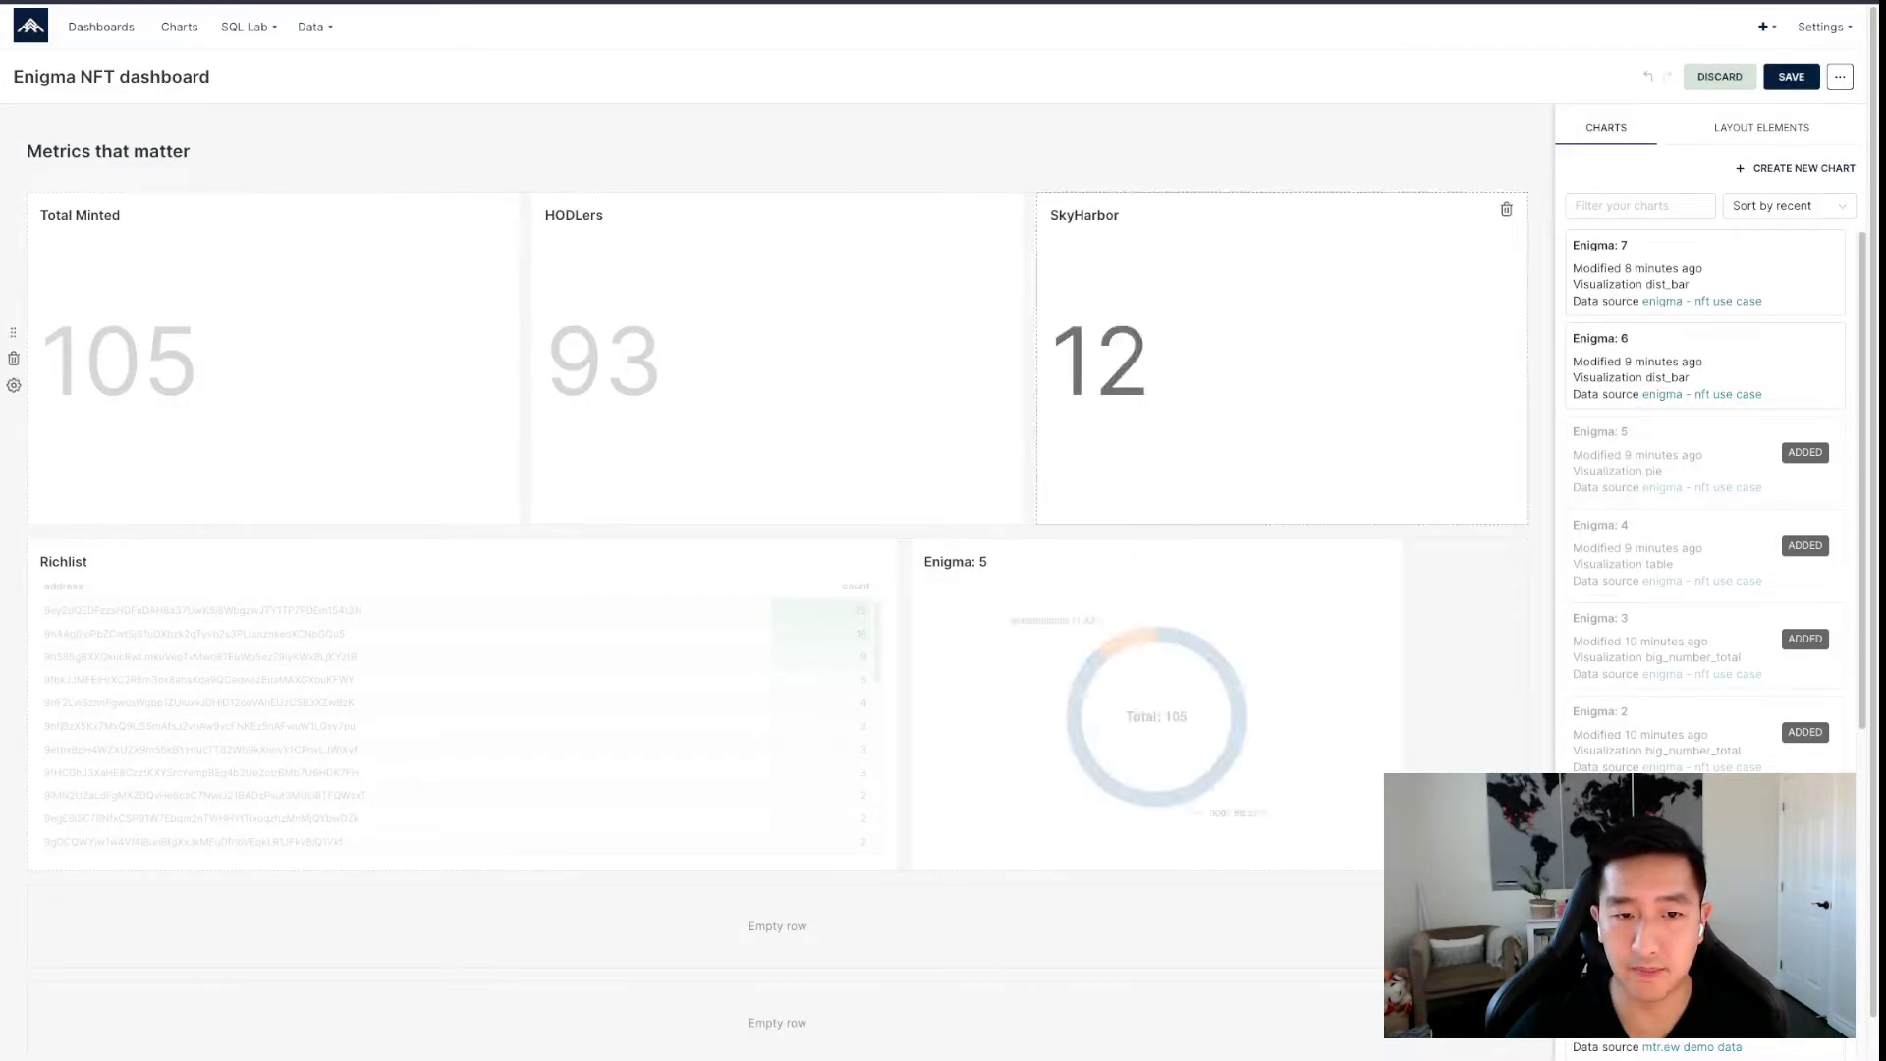
drag(518, 358, 292, 358)
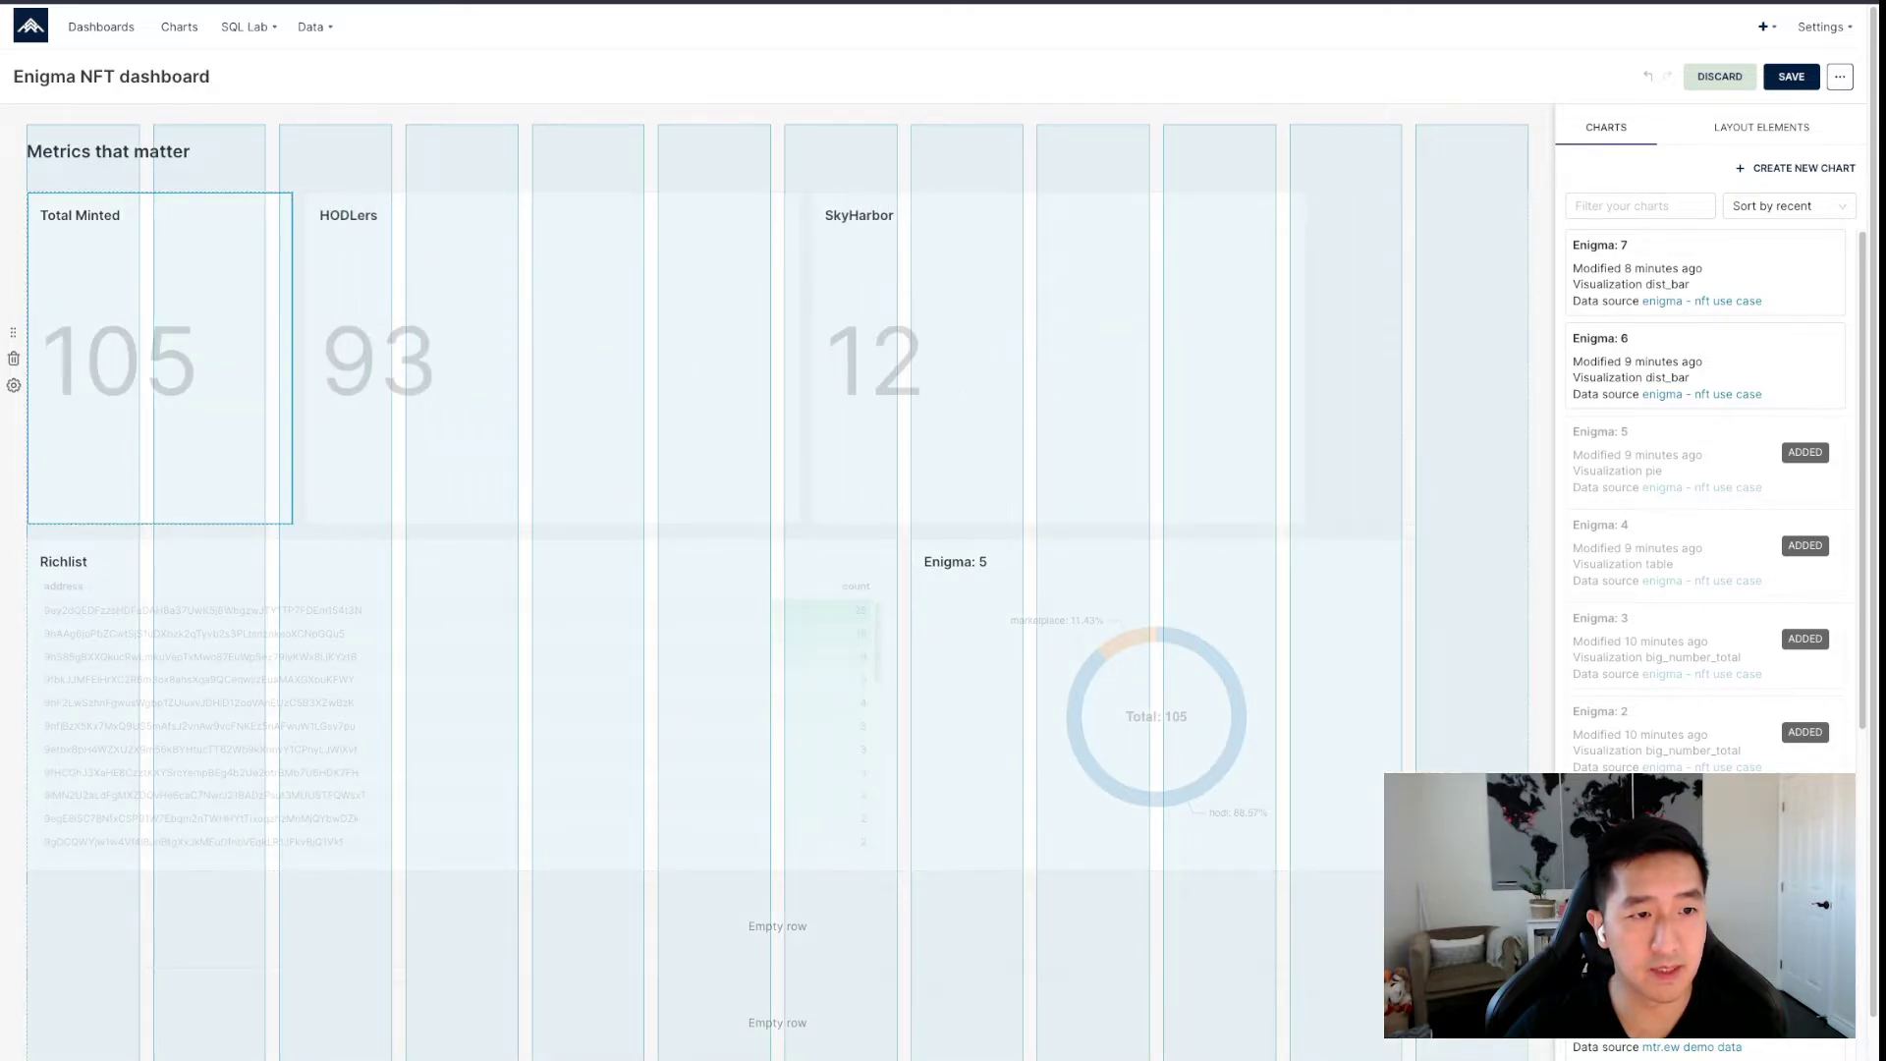
drag(771, 359, 538, 358)
drag(1021, 359, 784, 358)
Move the Enigma: 5 donut into the top row, widen it, and save.
drag(1061, 579, 1051, 374)
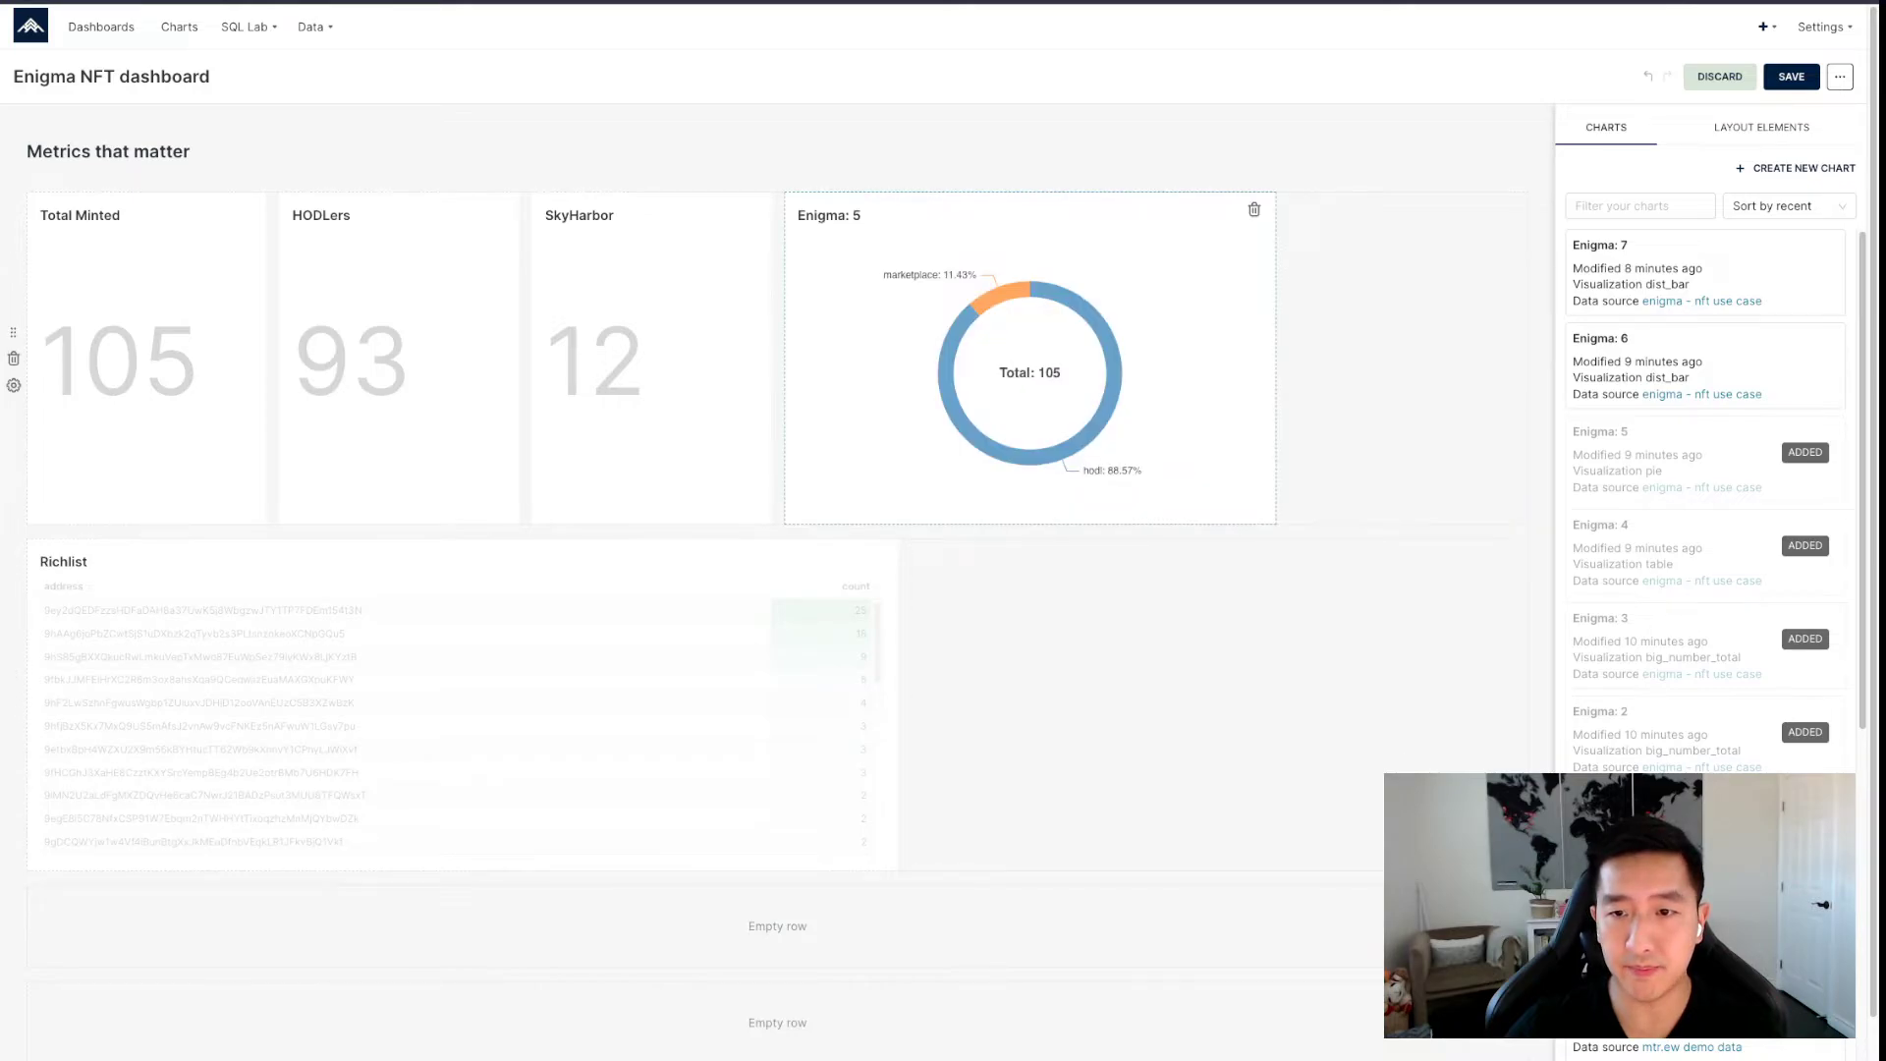
drag(1276, 358, 1527, 358)
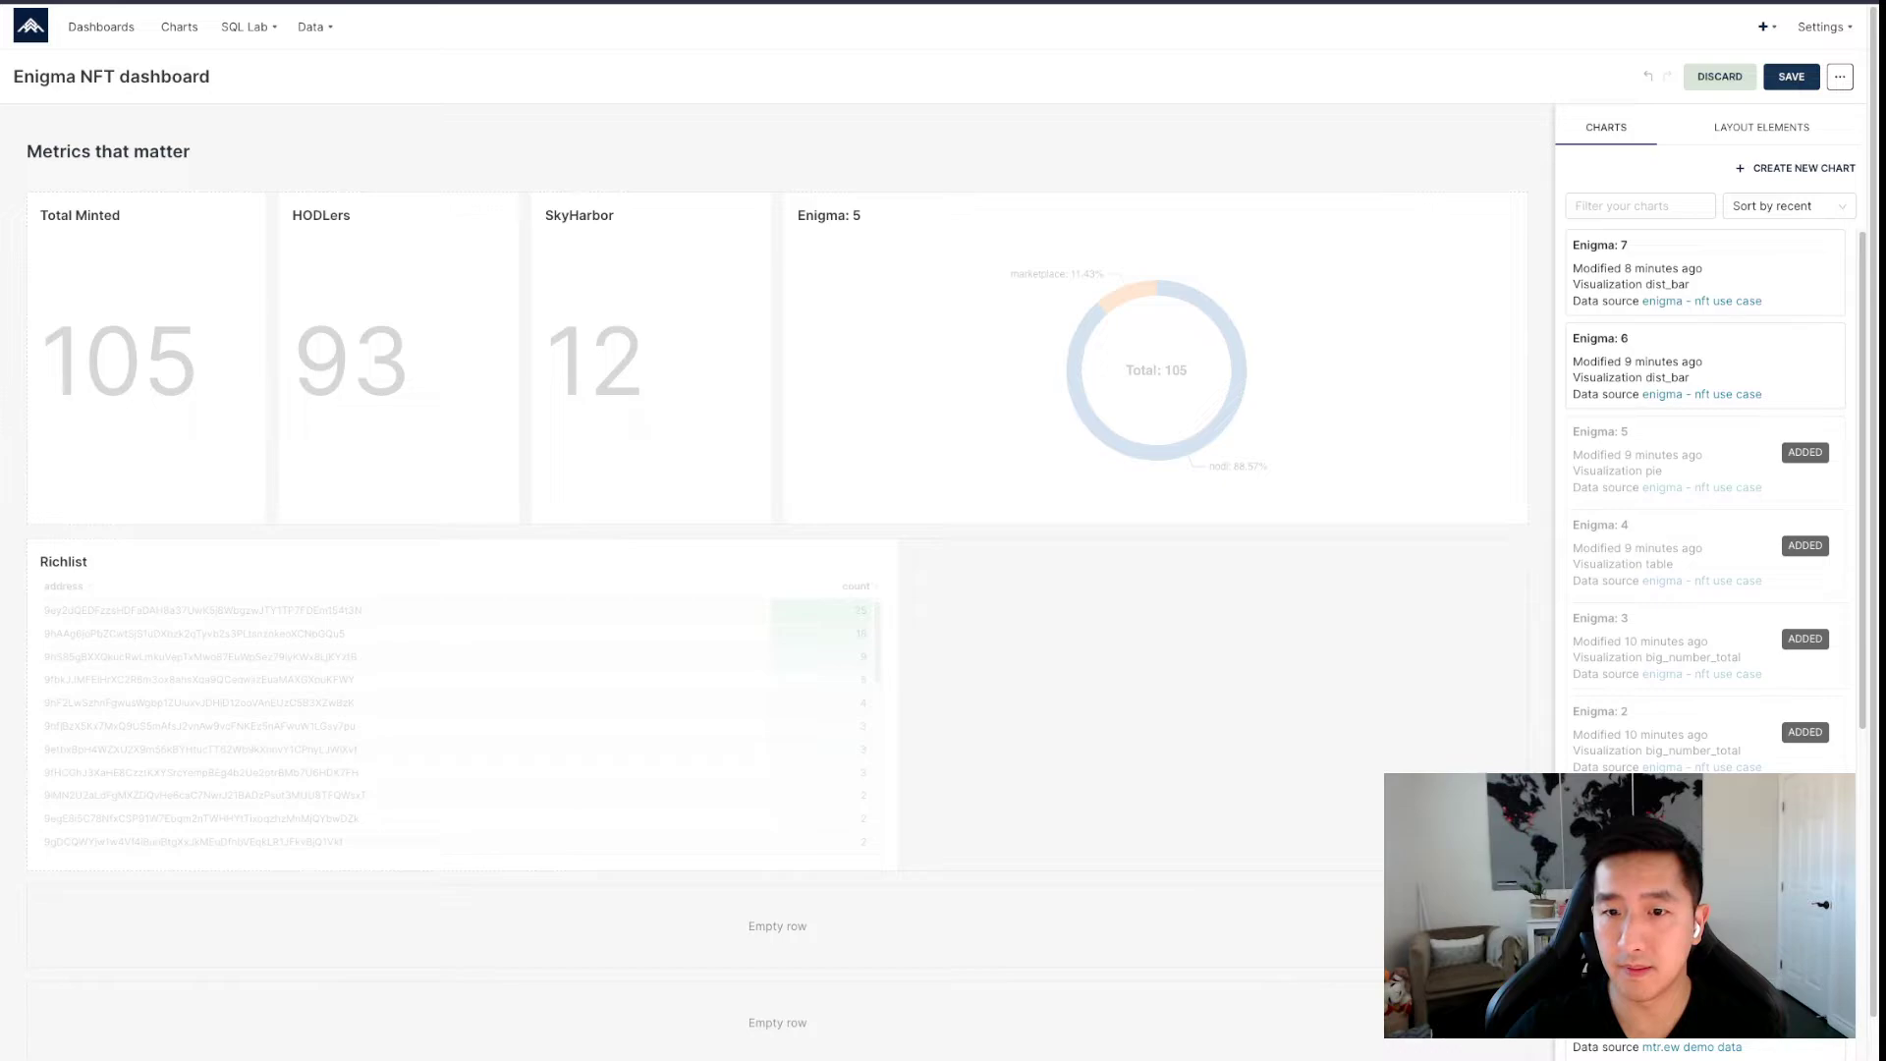
click(1790, 76)
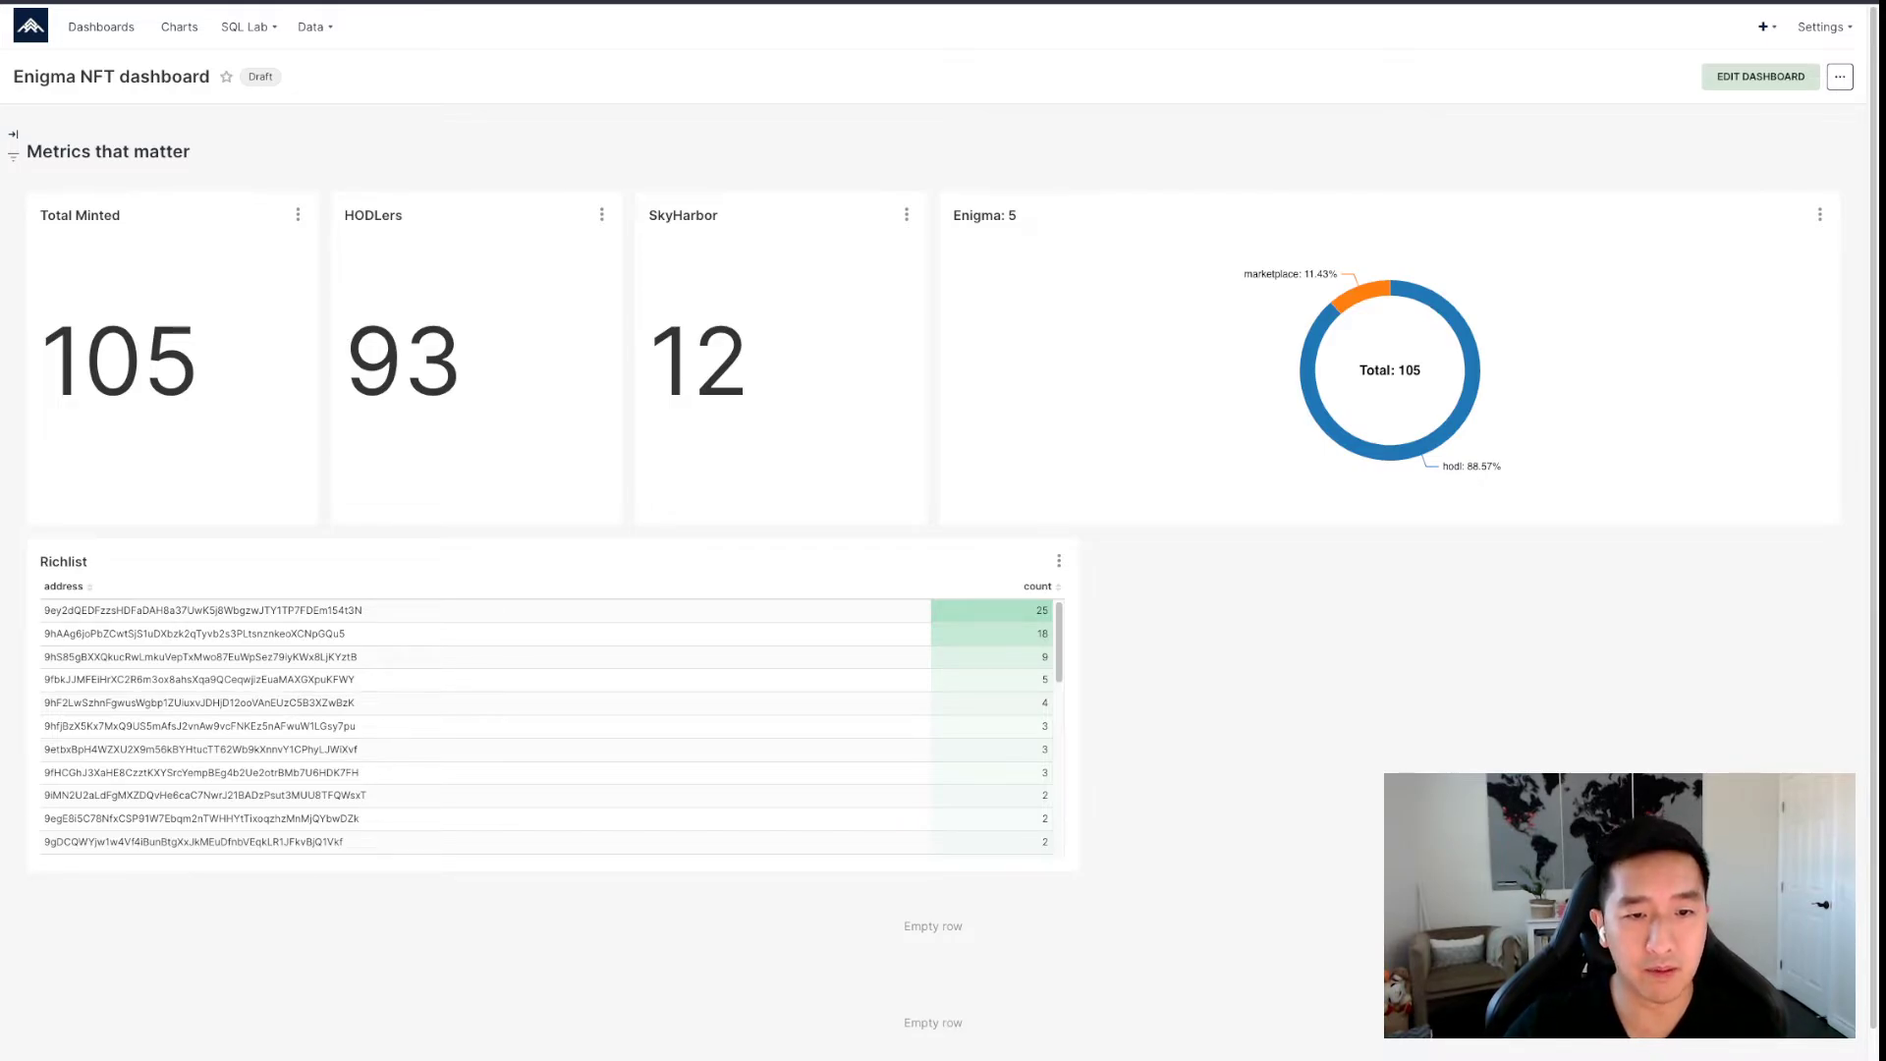
drag(651, 363, 750, 366)
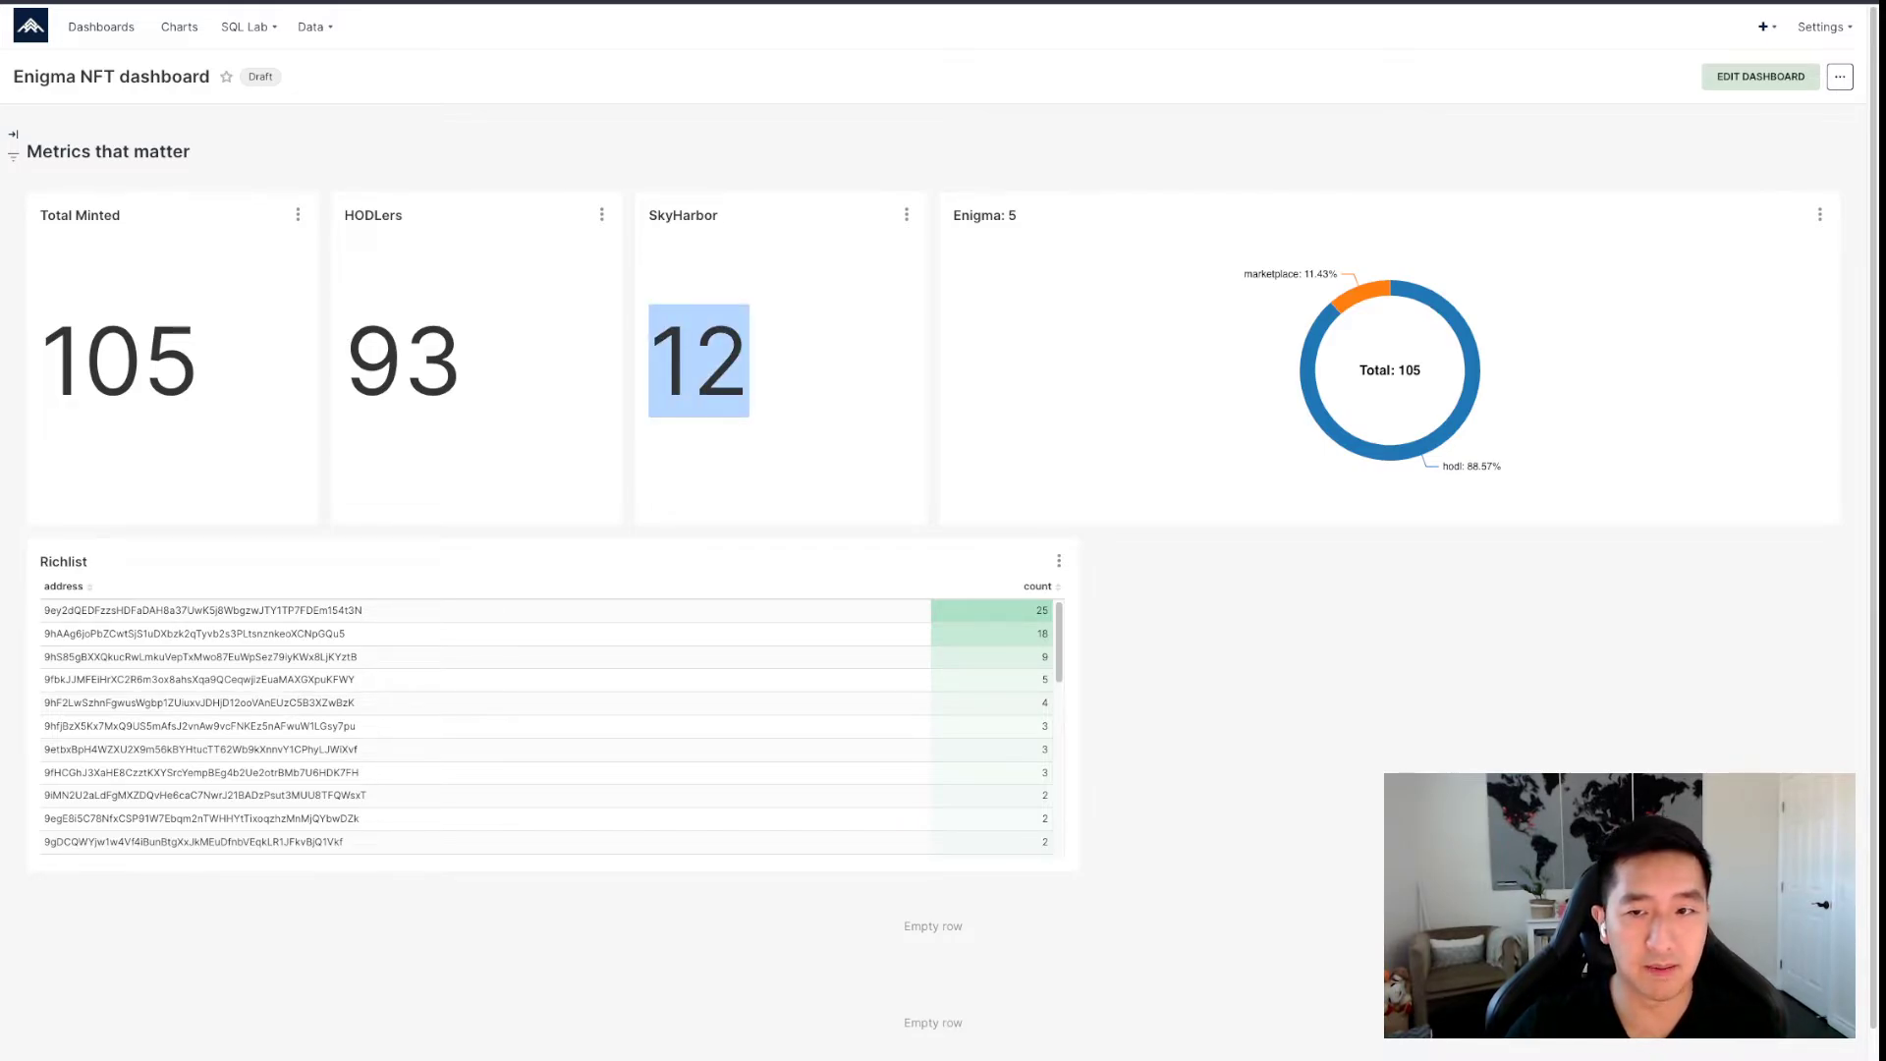
mouse_move(1362, 289)
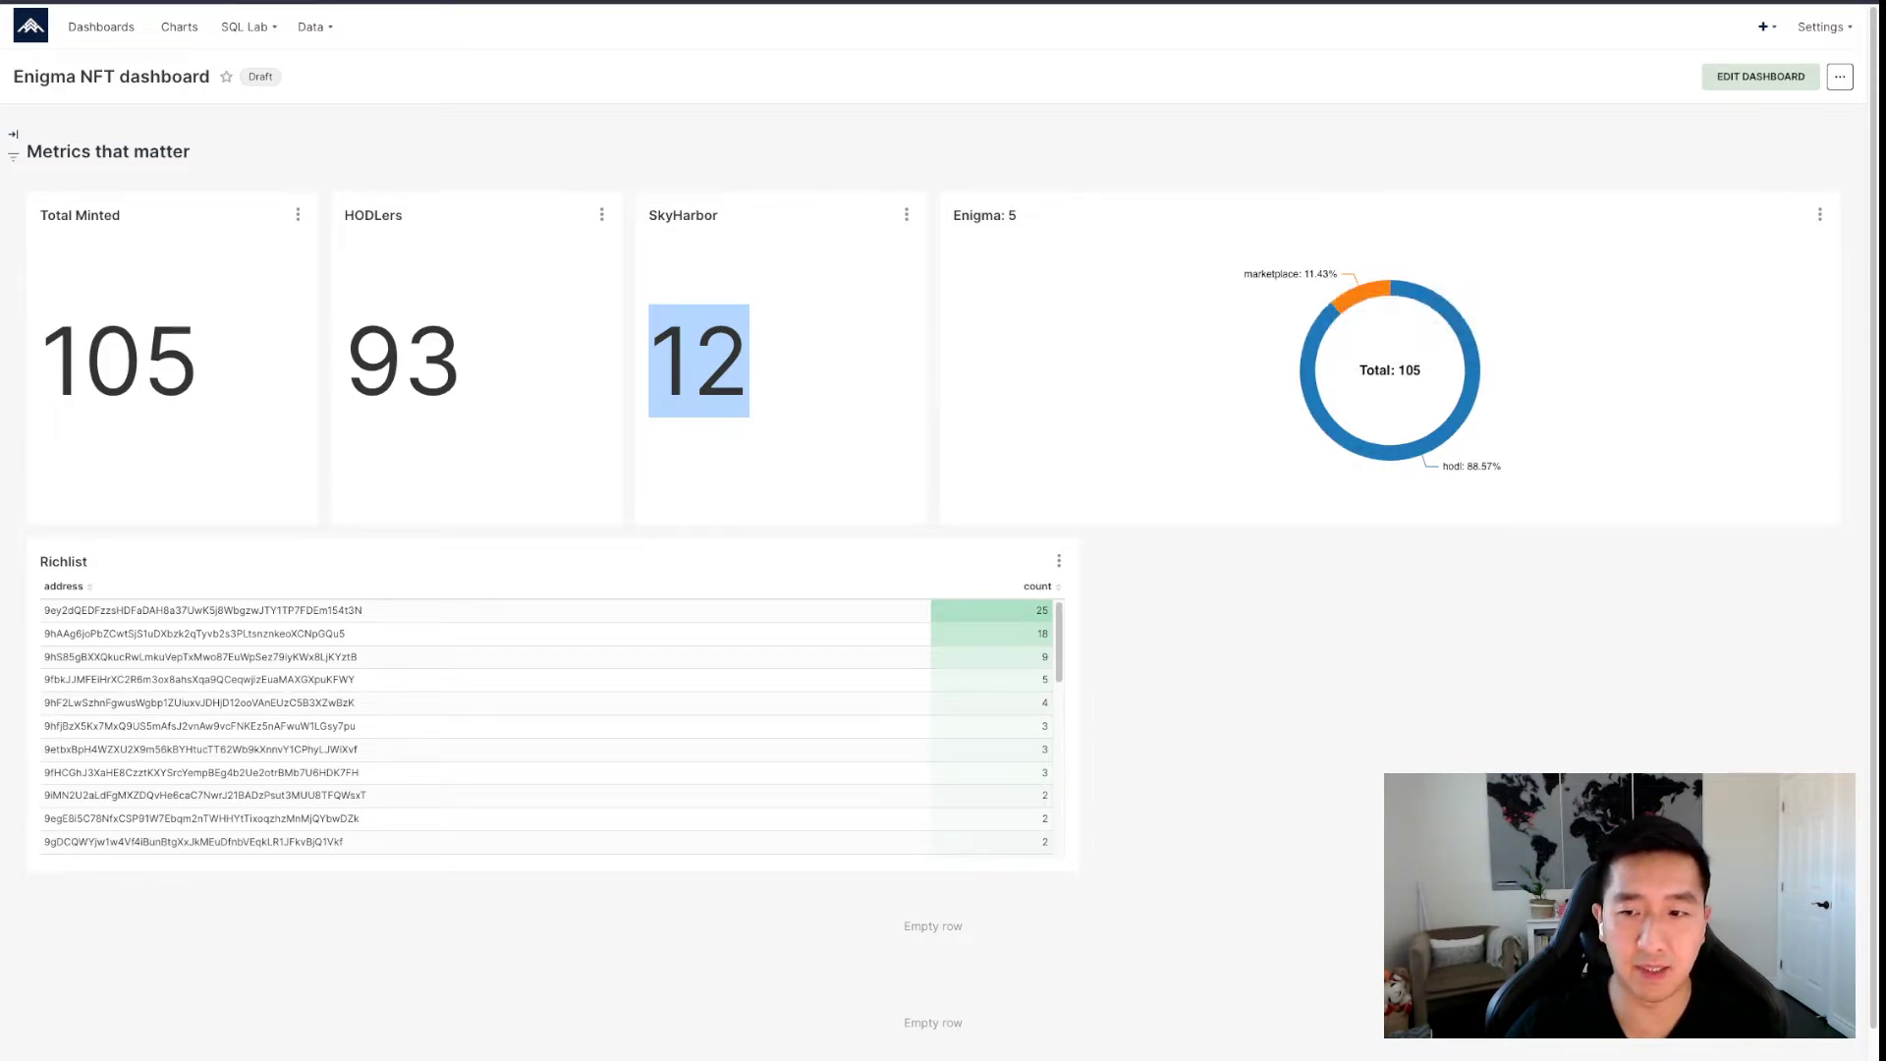
click(699, 361)
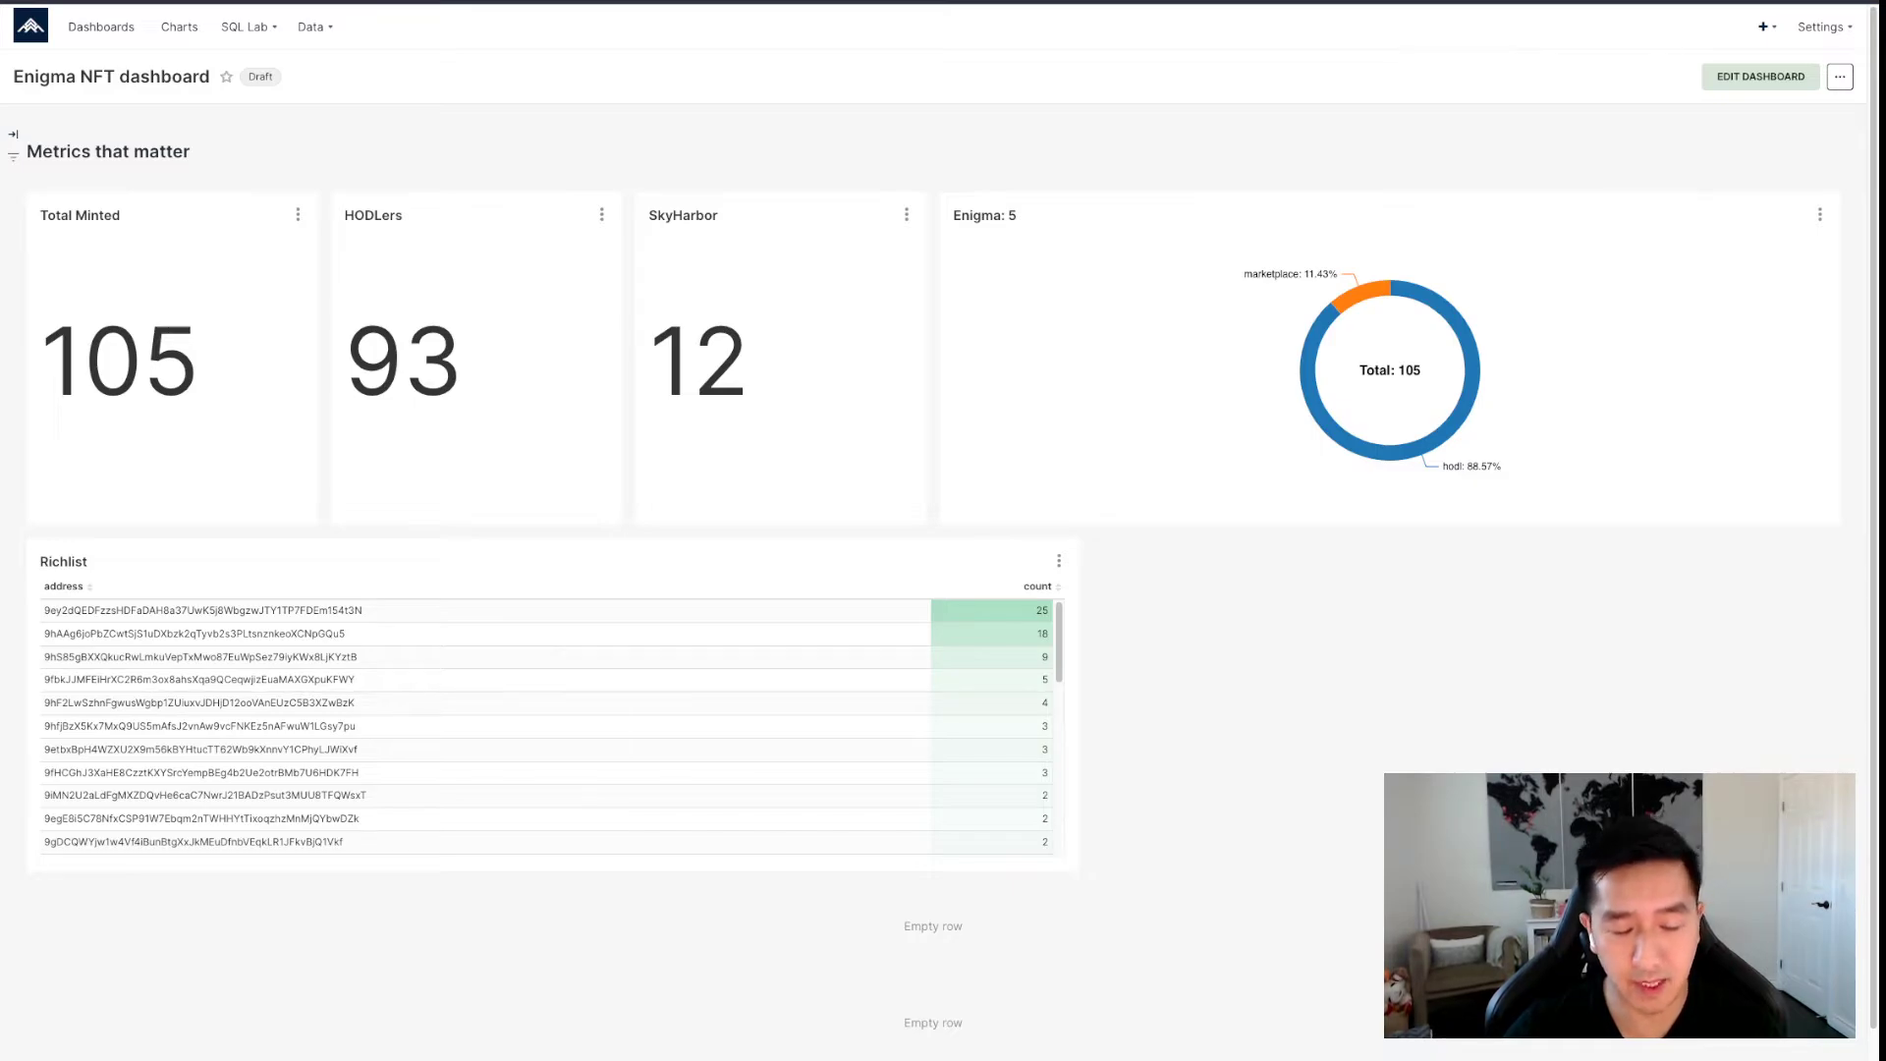
mouse_move(1468, 410)
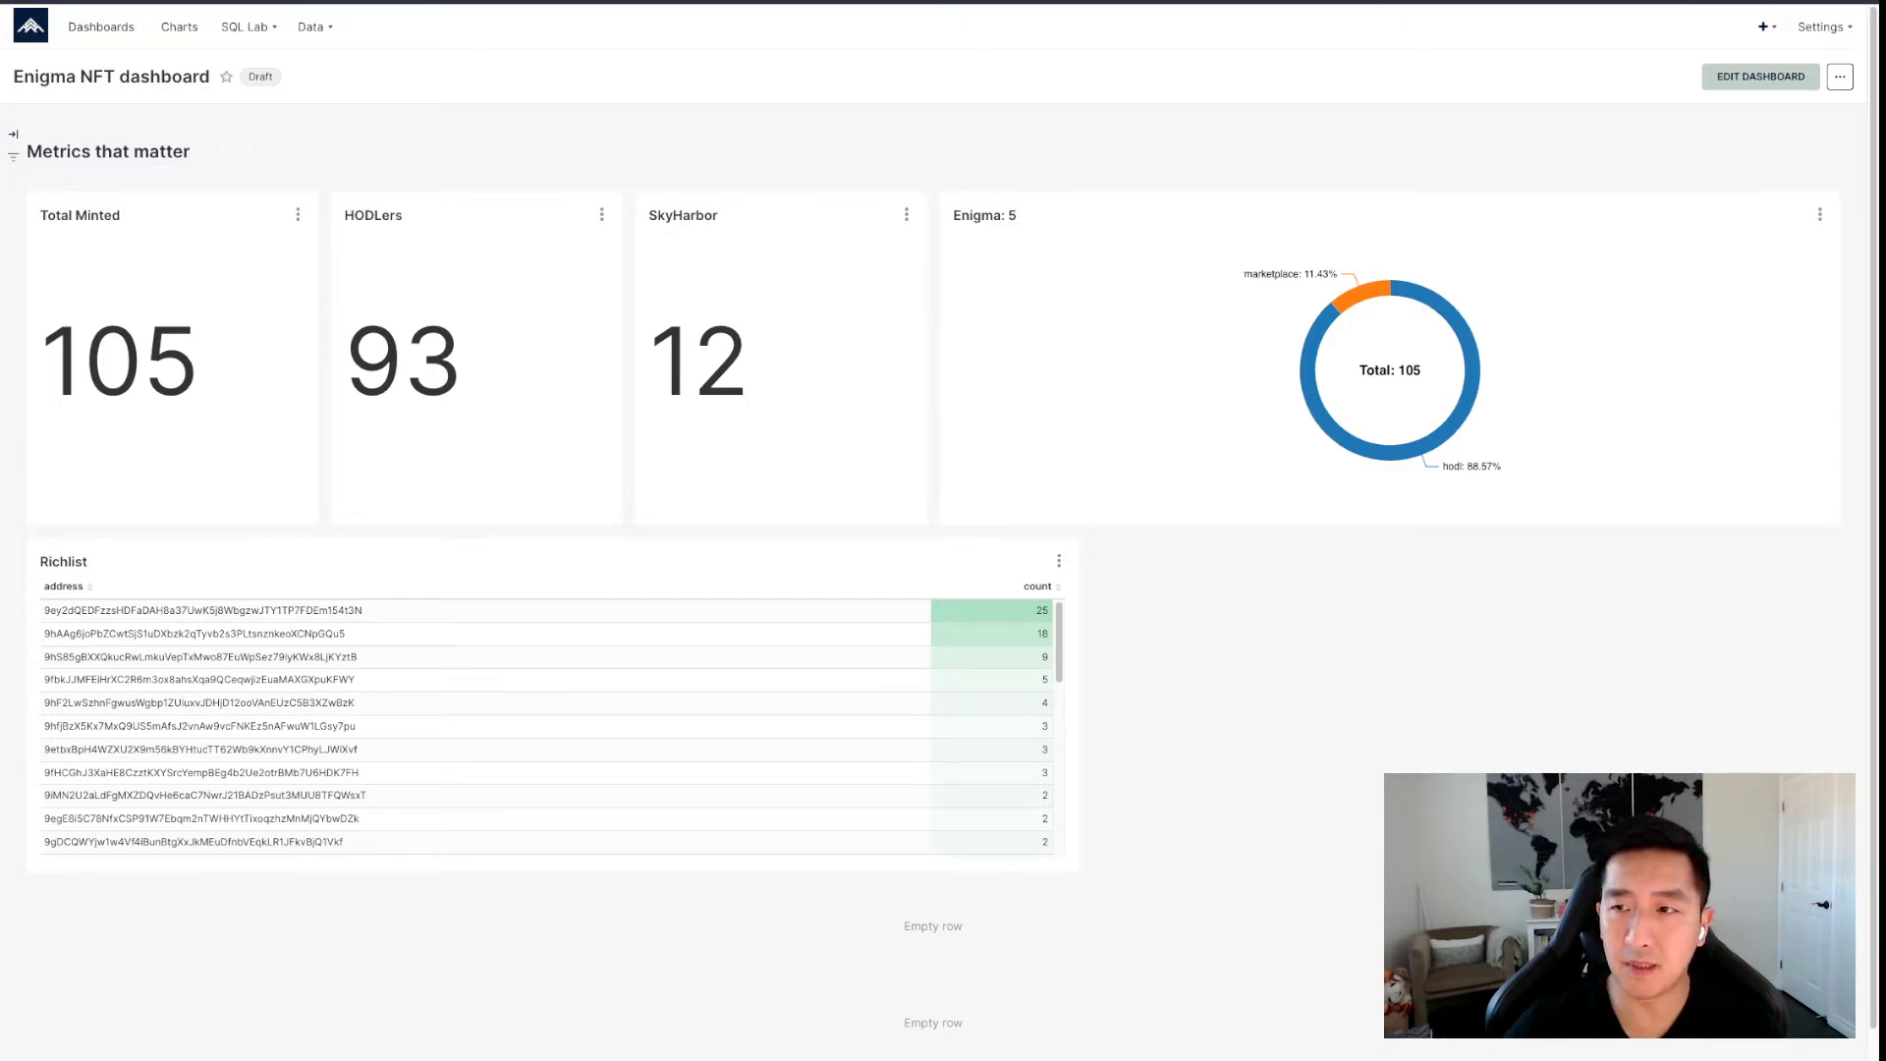
Place Enigma: 6 beside Richlist, narrow Richlist, widen Enigma: 6 to fill the row, and save.
click(1760, 77)
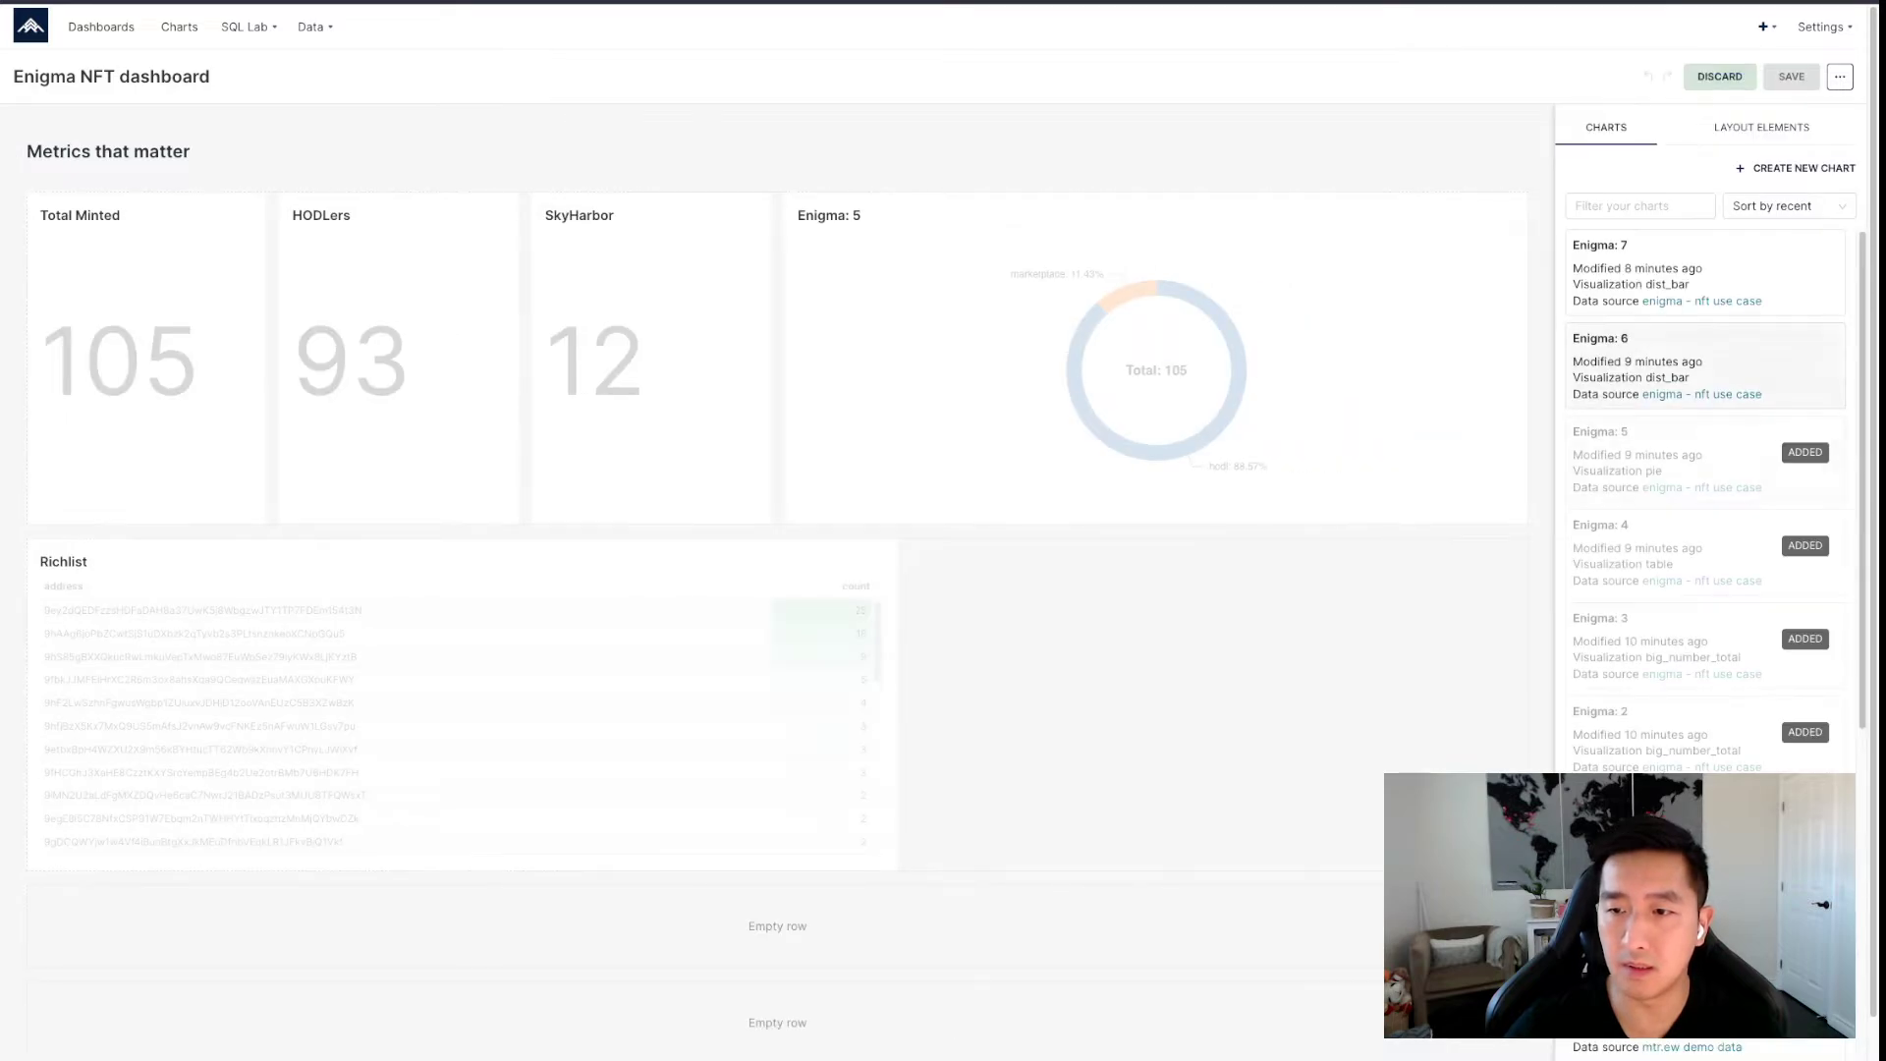
drag(1670, 365, 1242, 619)
drag(884, 857, 761, 856)
drag(1276, 856, 1527, 857)
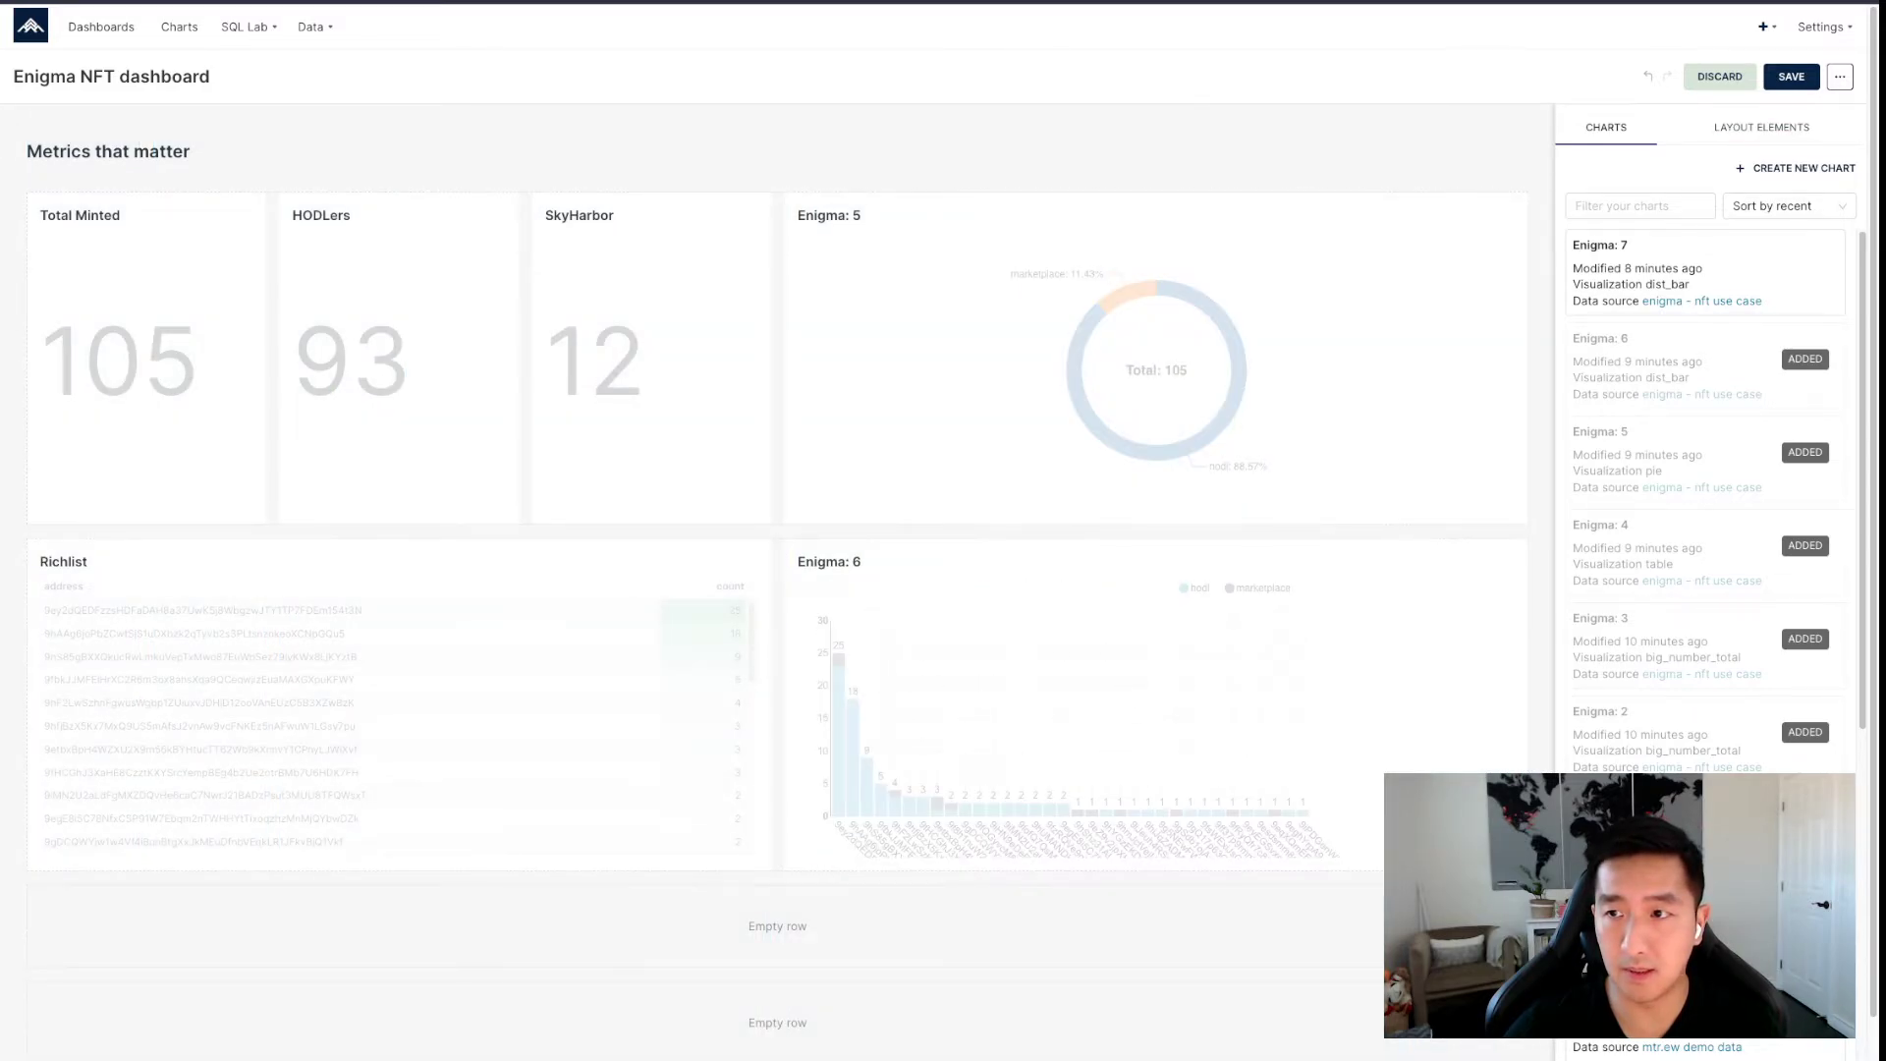
click(1790, 76)
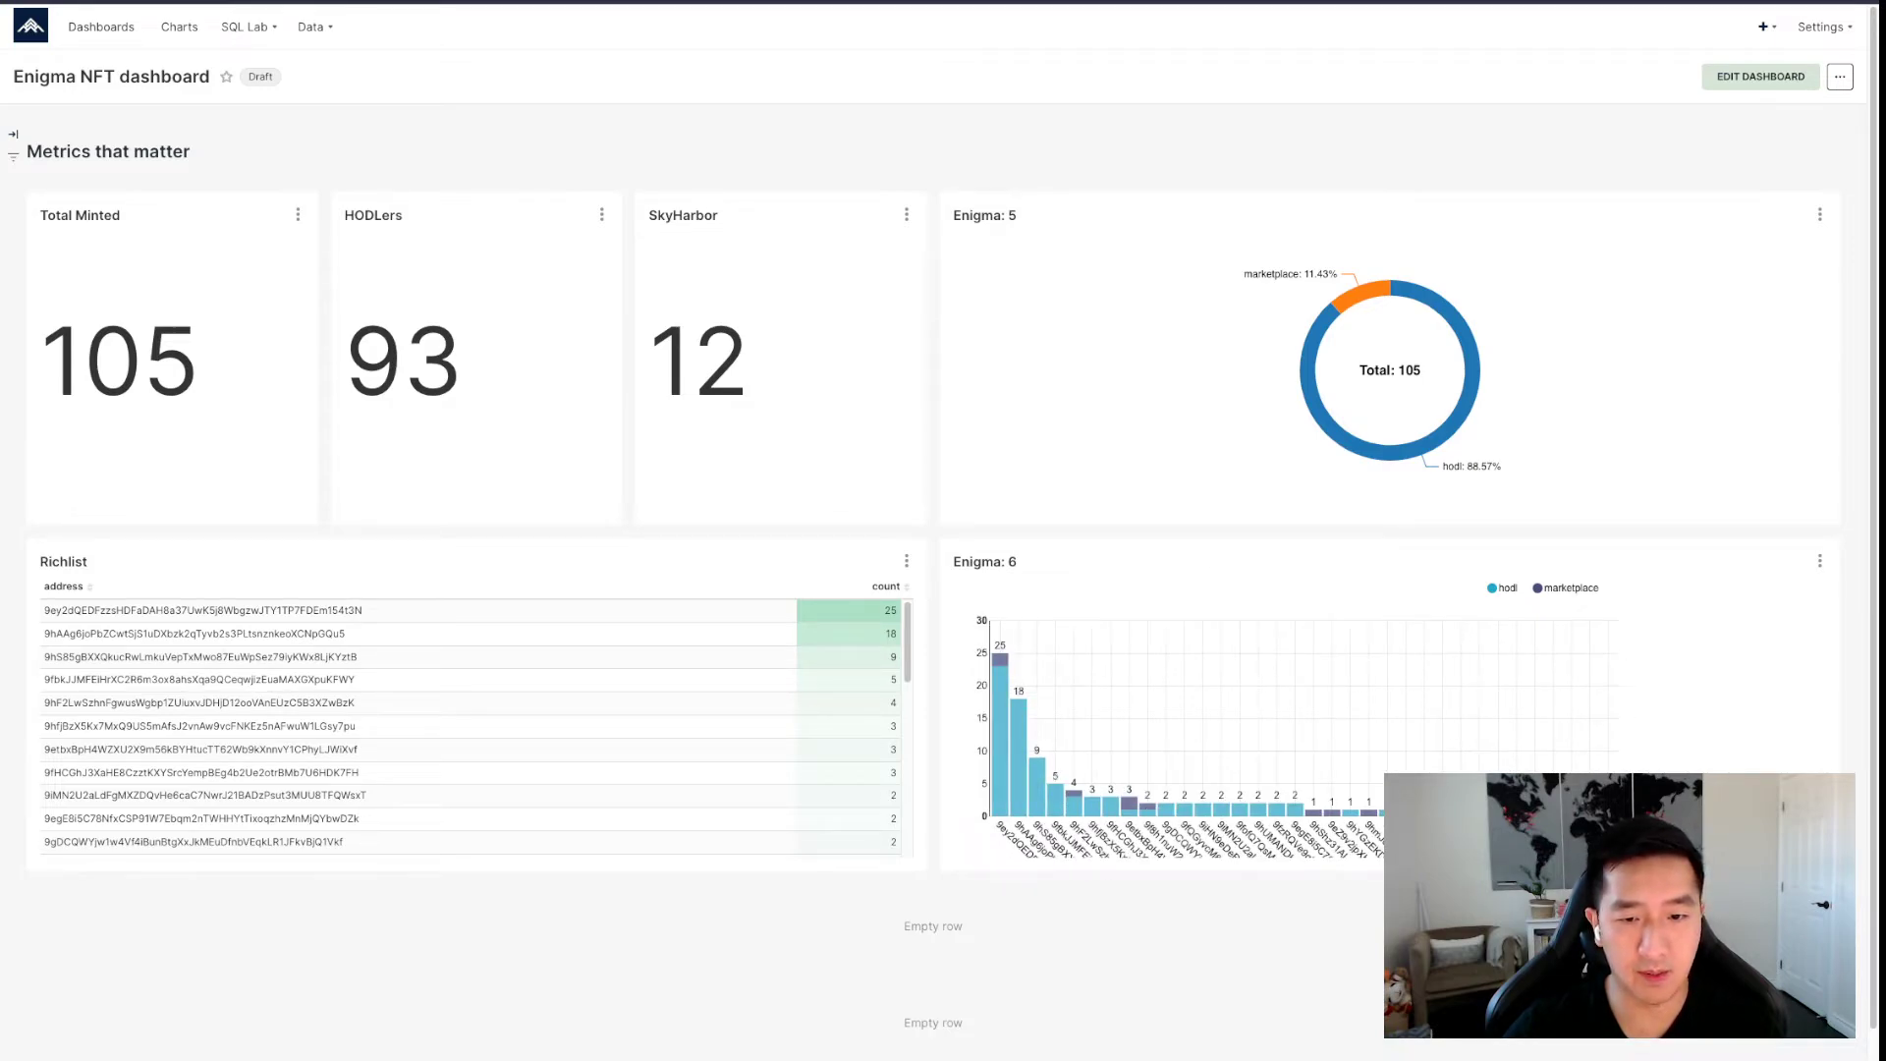
double_click(890, 611)
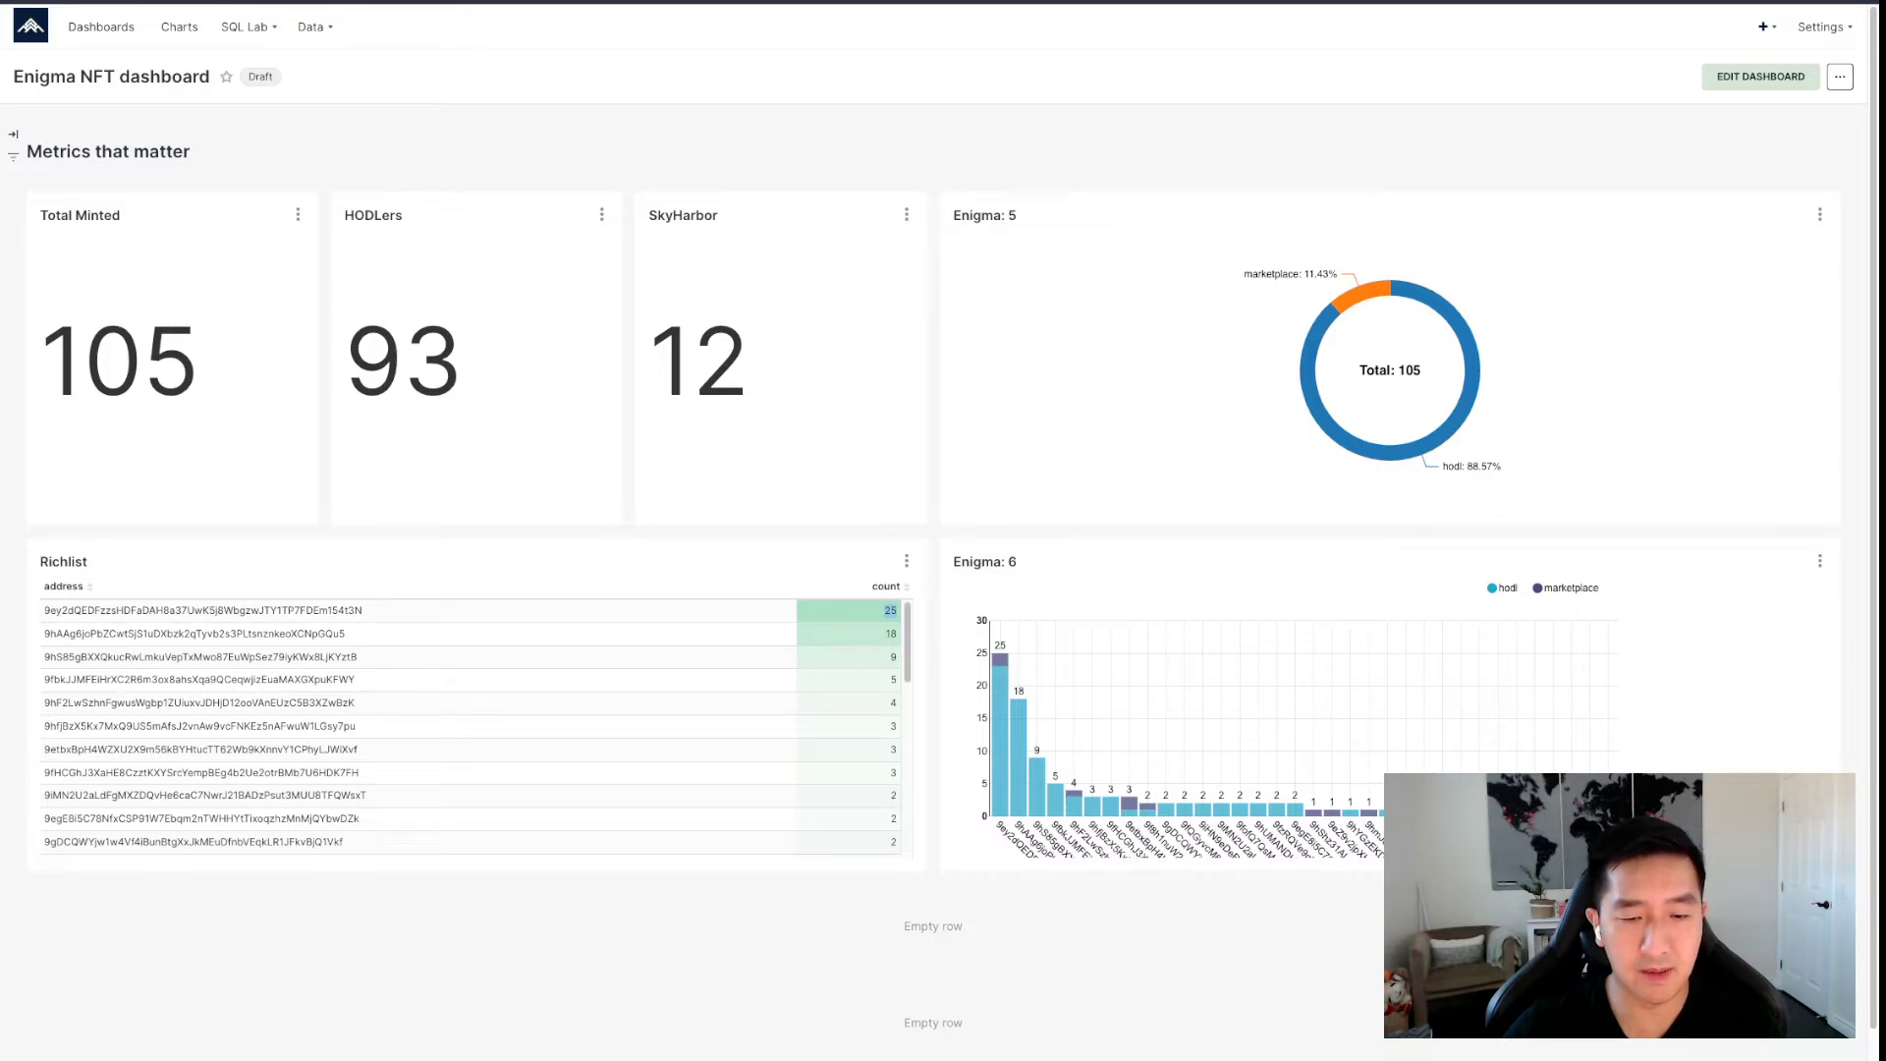
click(890, 611)
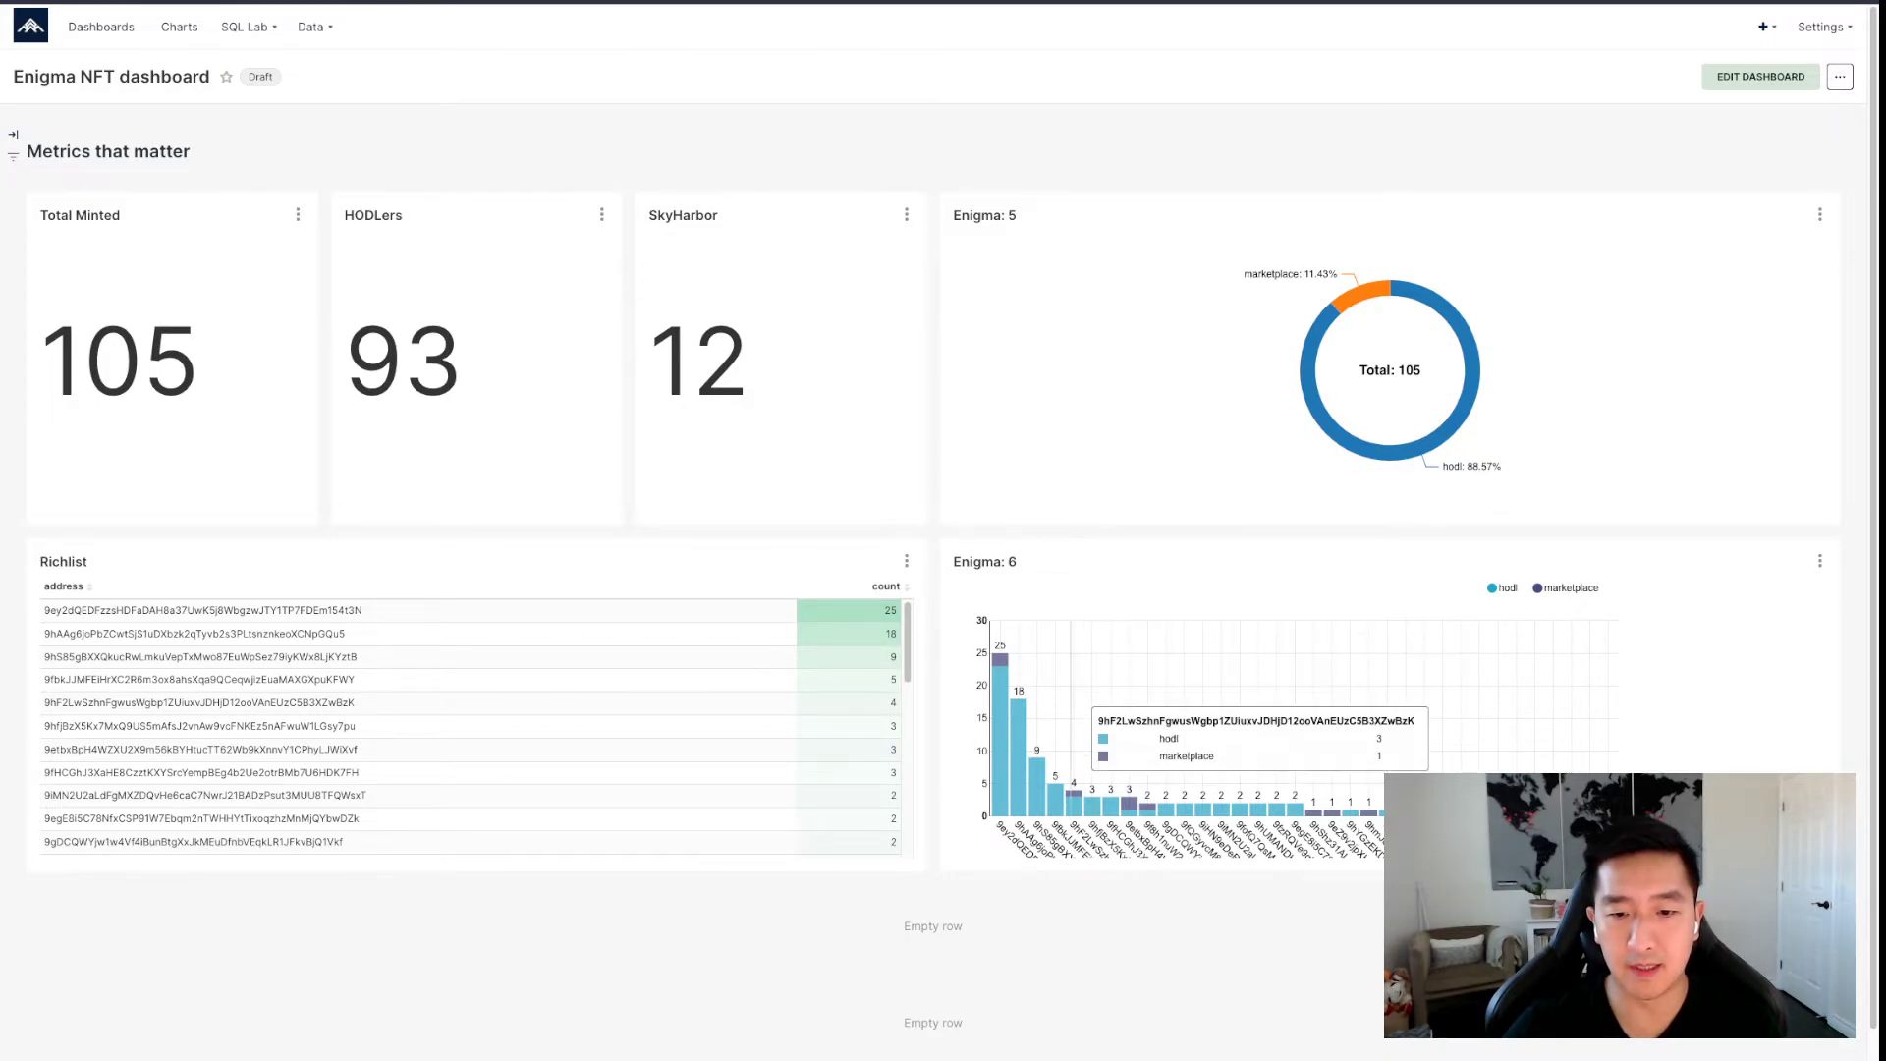
mouse_move(1000, 704)
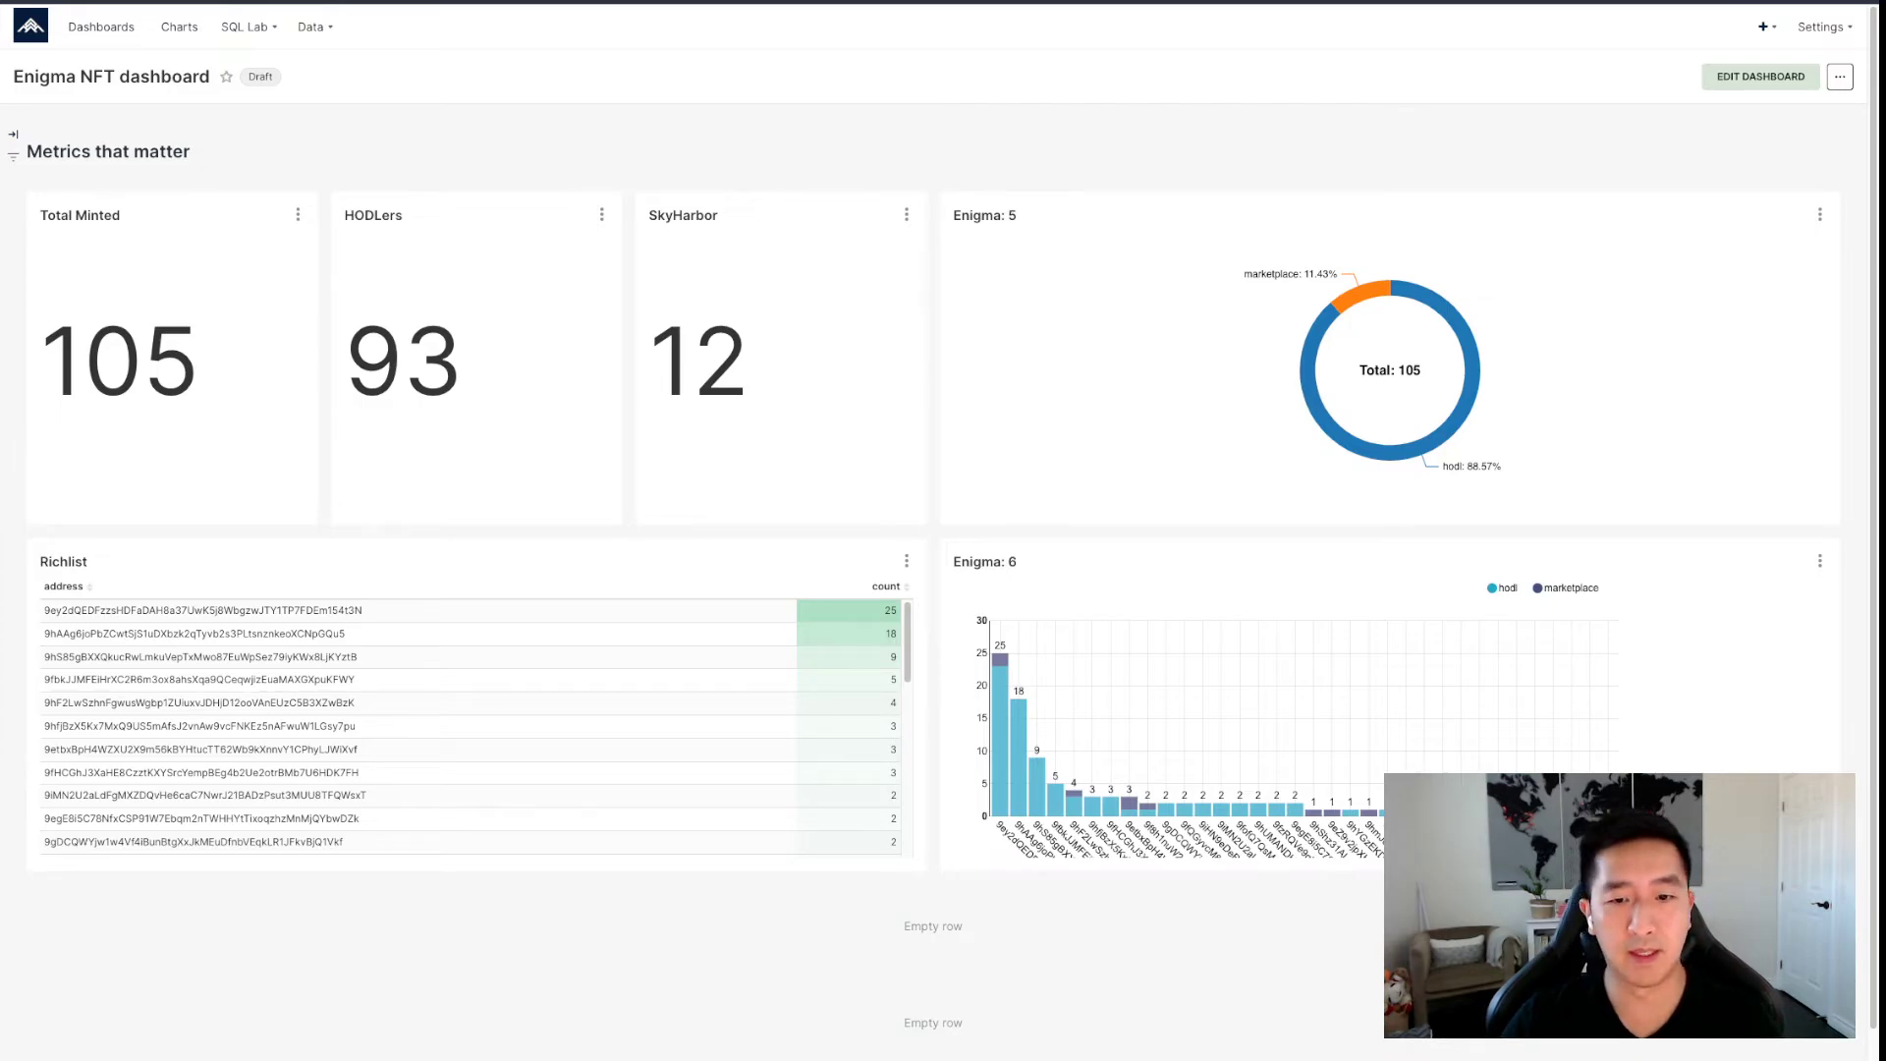
Retitle the Enigma: 5 donut 'Distribution: Marketplace vs HODLers'.
click(1760, 76)
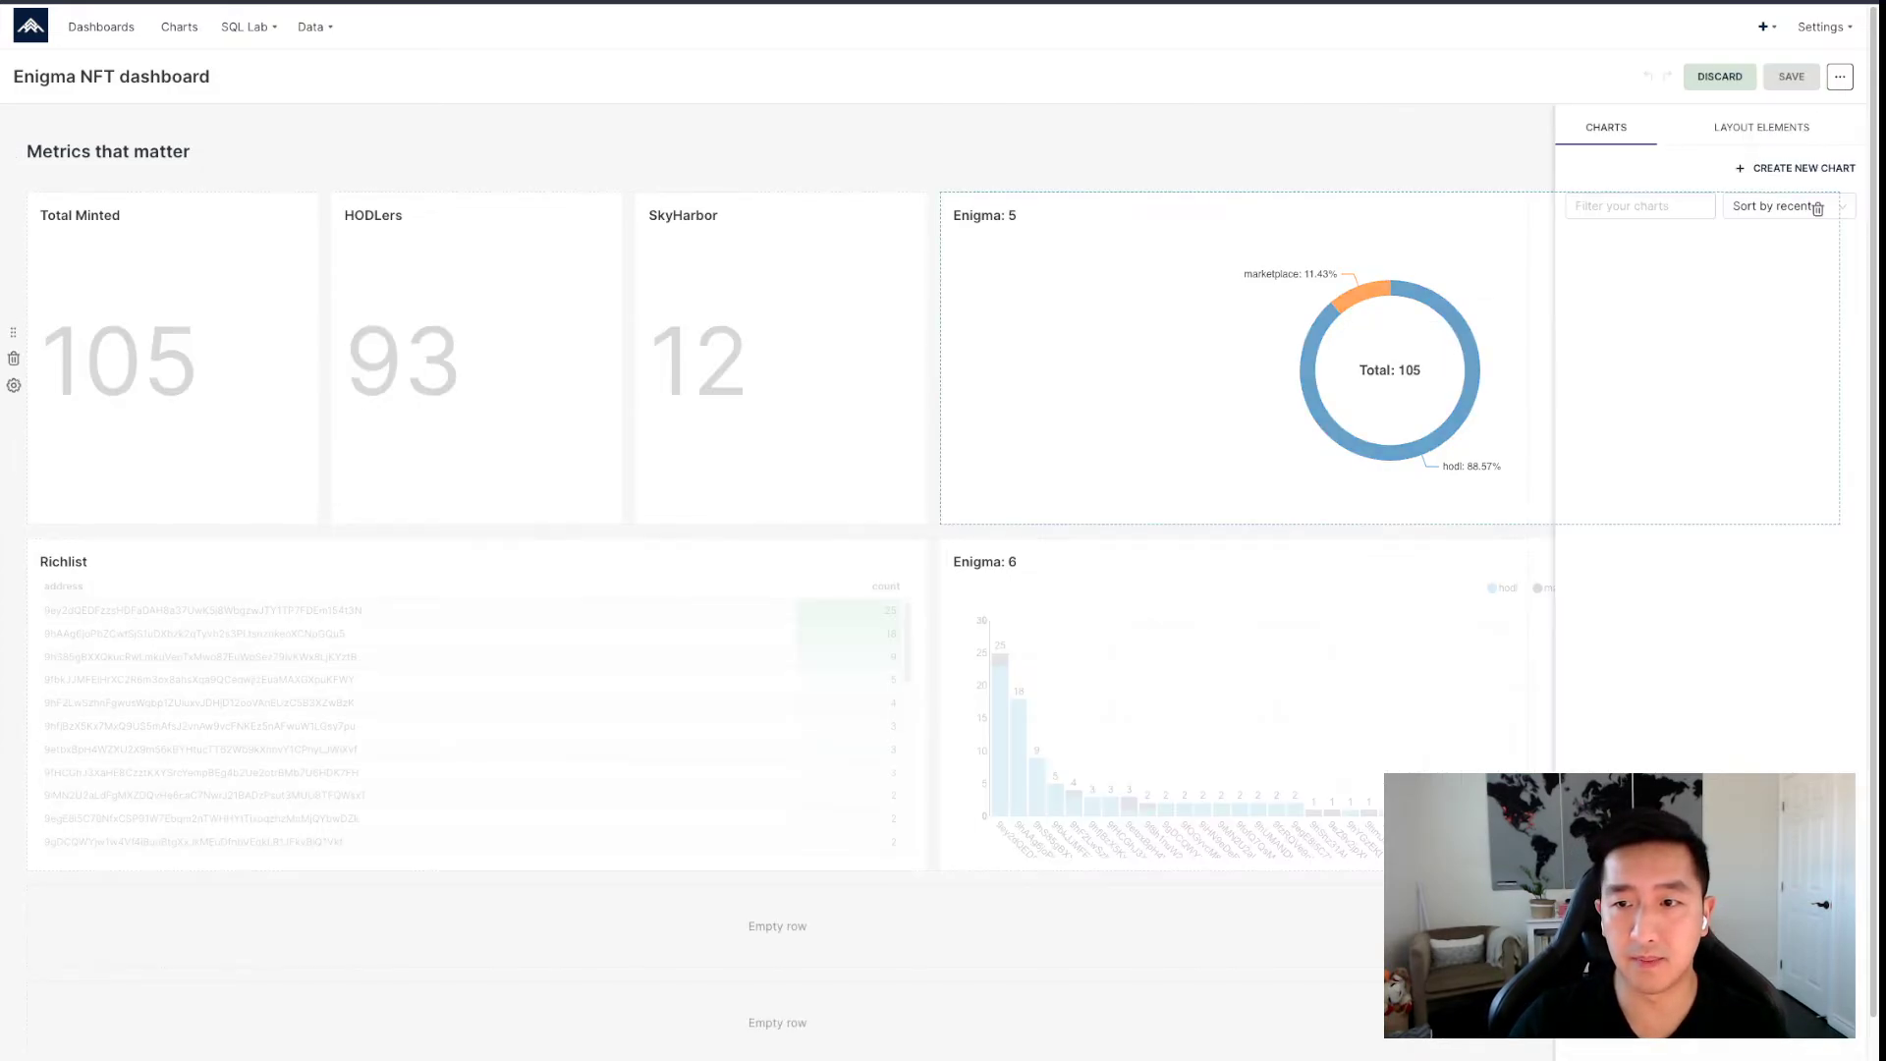
click(846, 216)
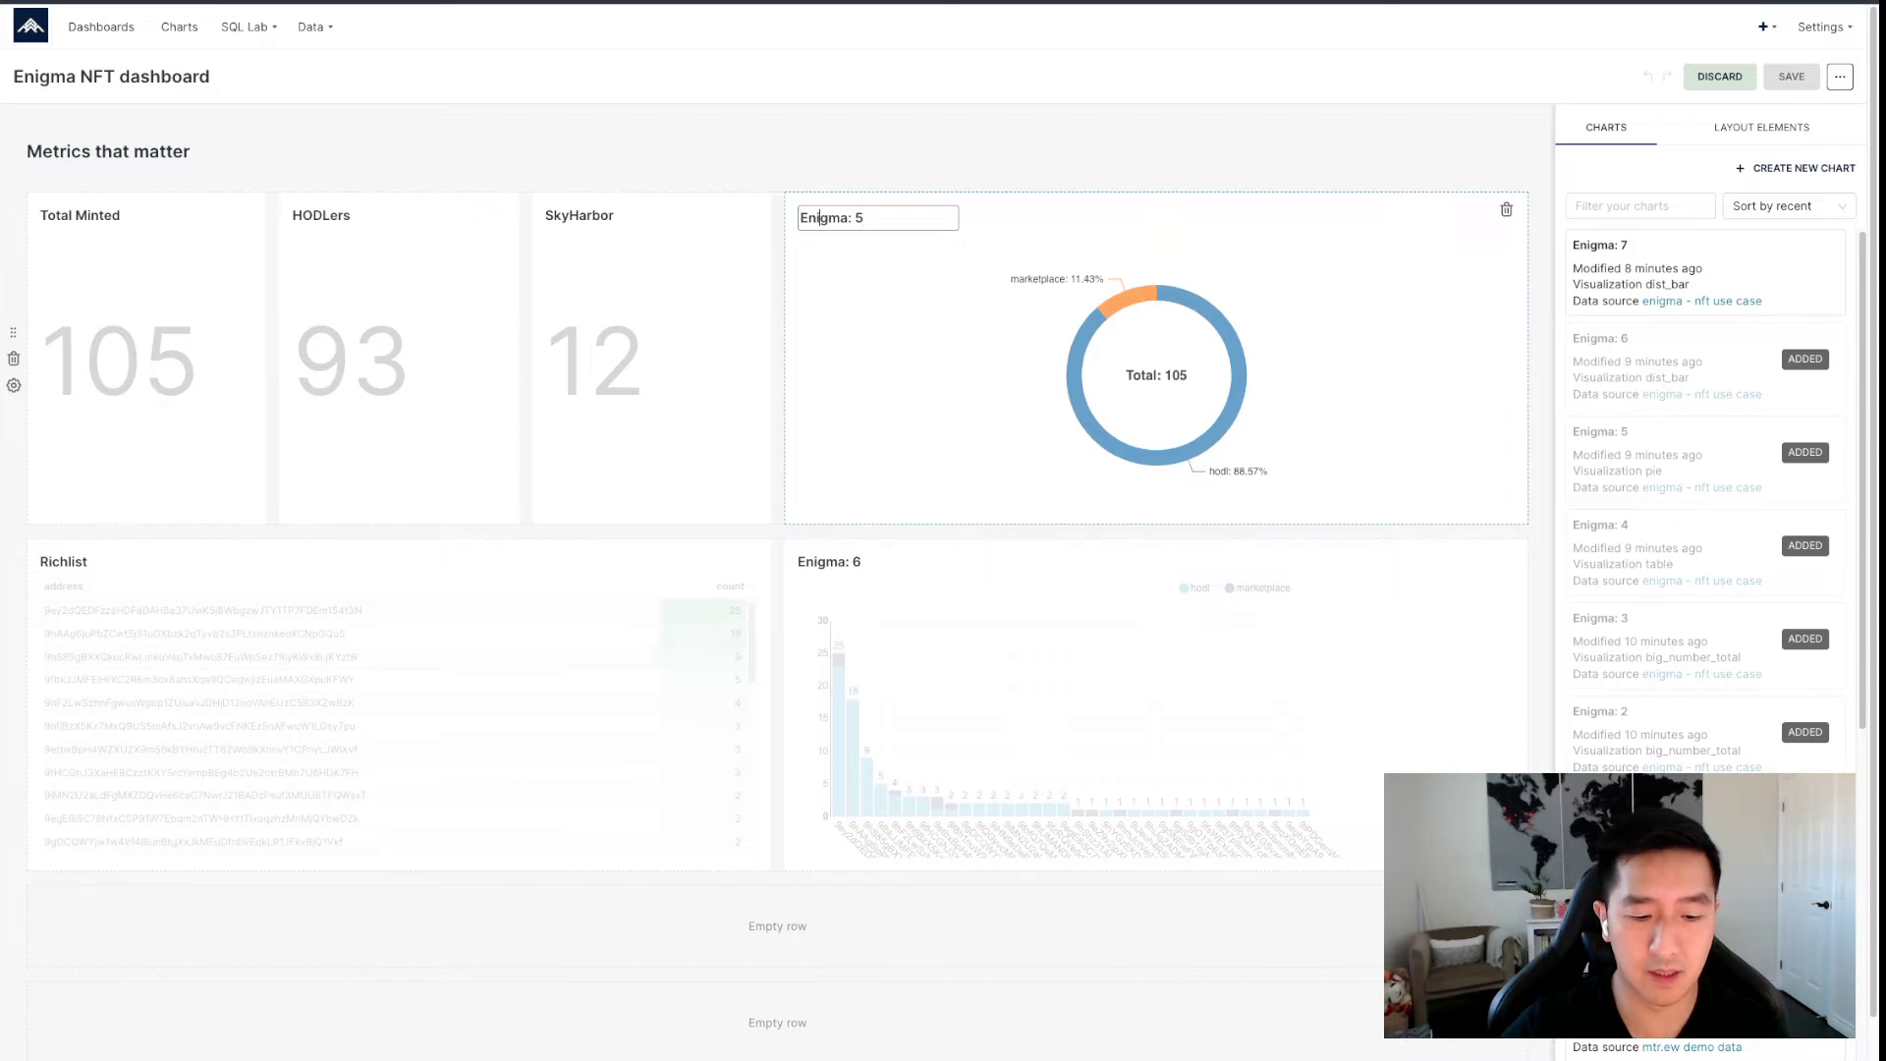
key(super+a)
text(Distribution)
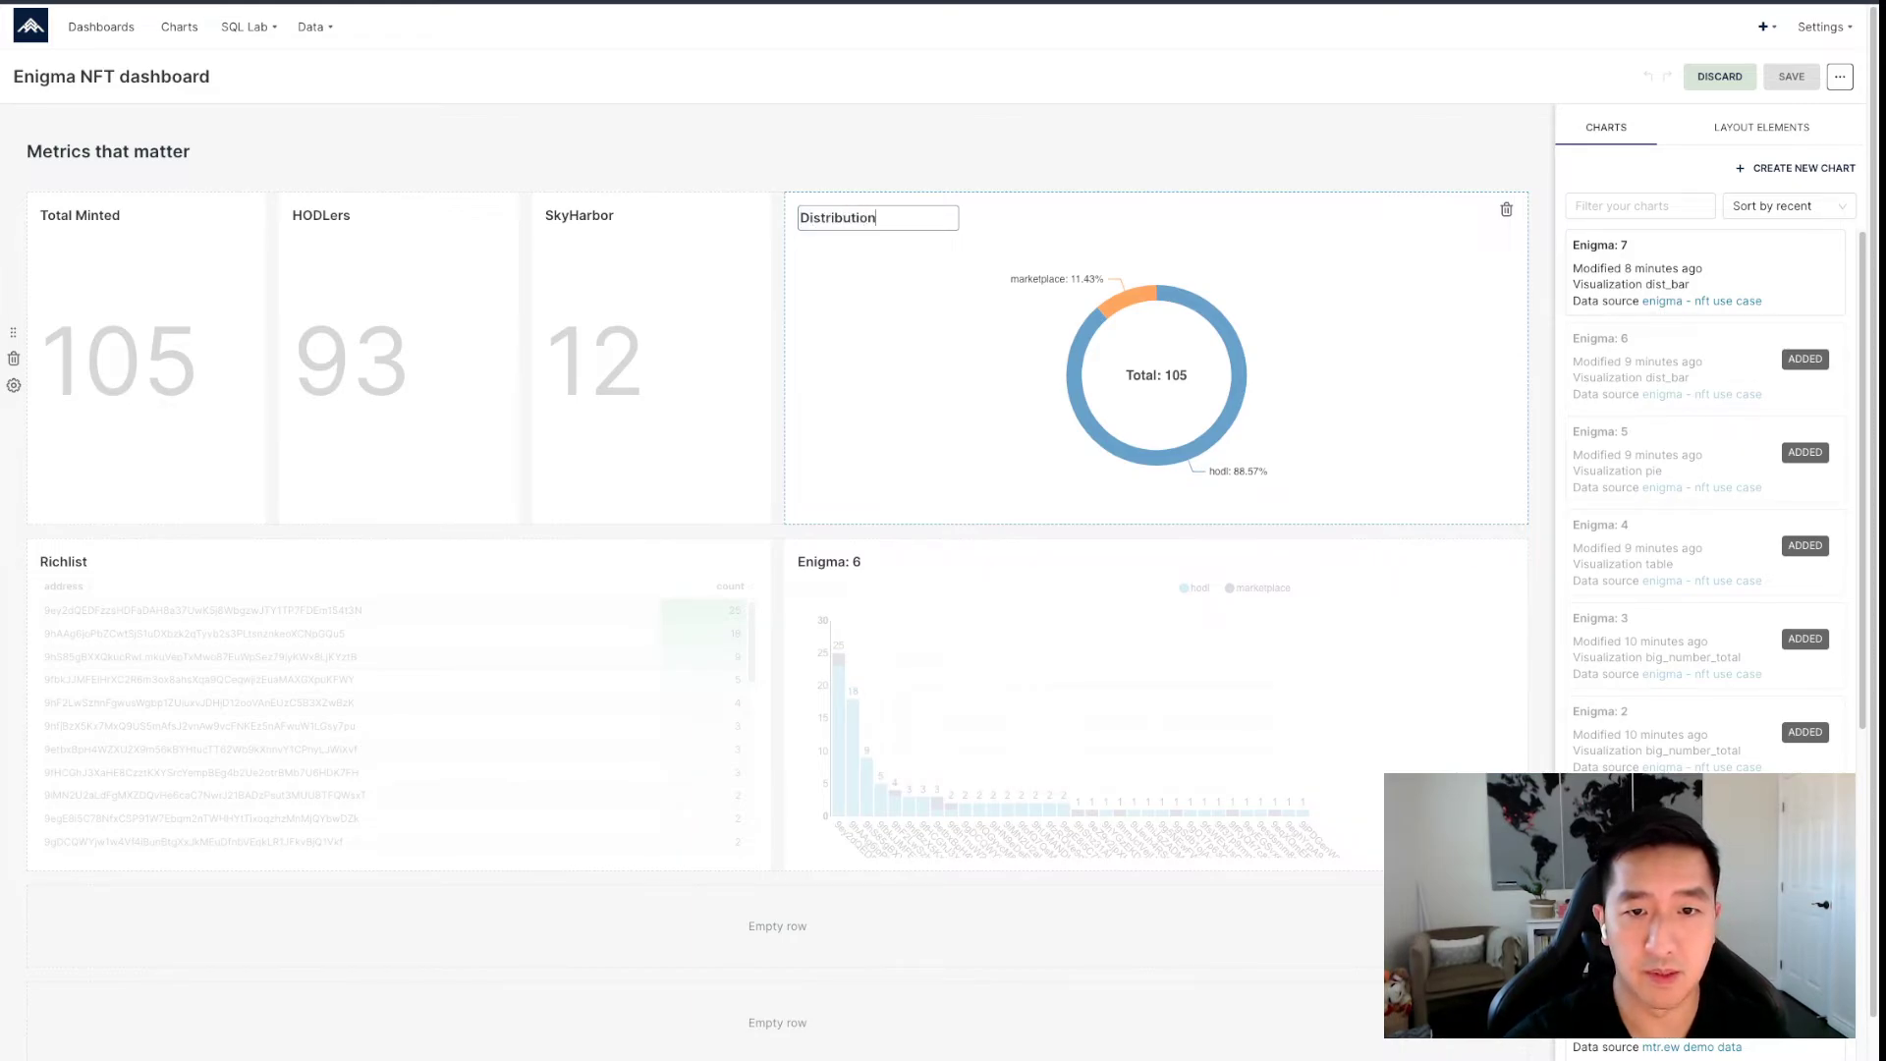
text(: )
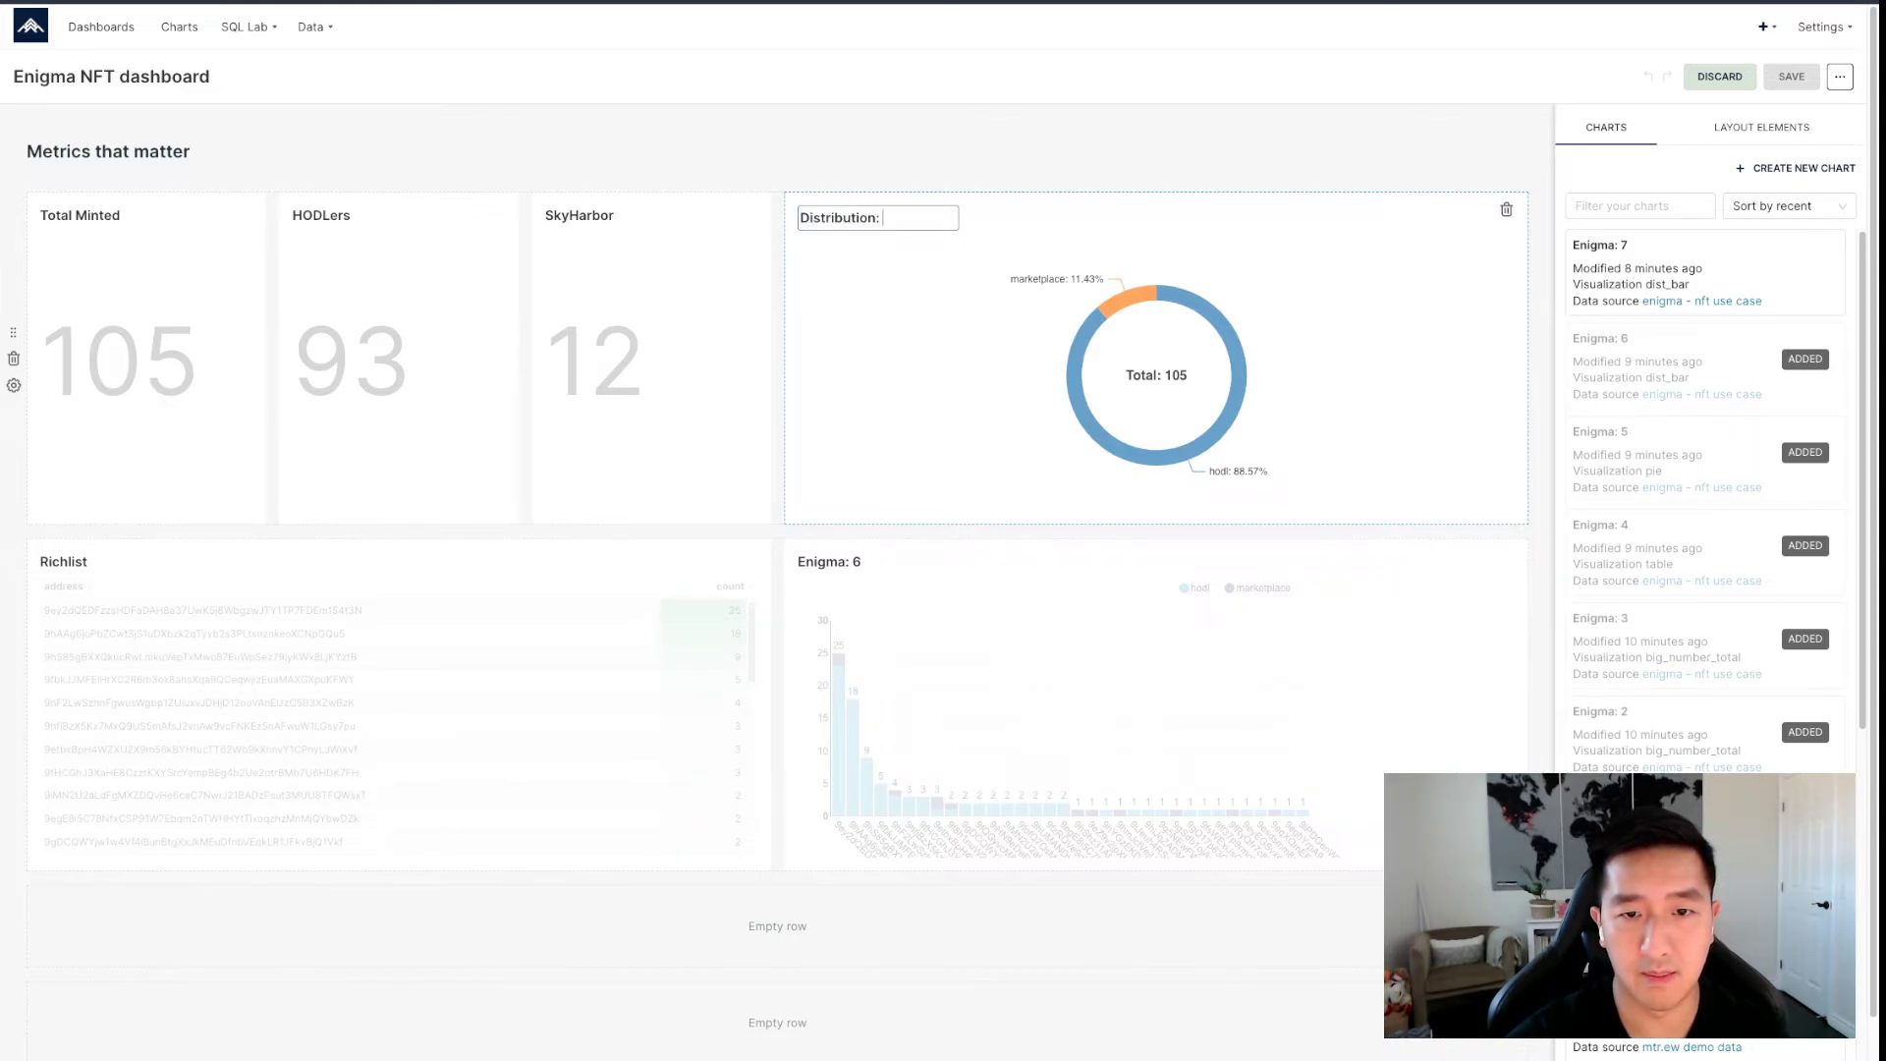
text(Marketplace vs HODL)
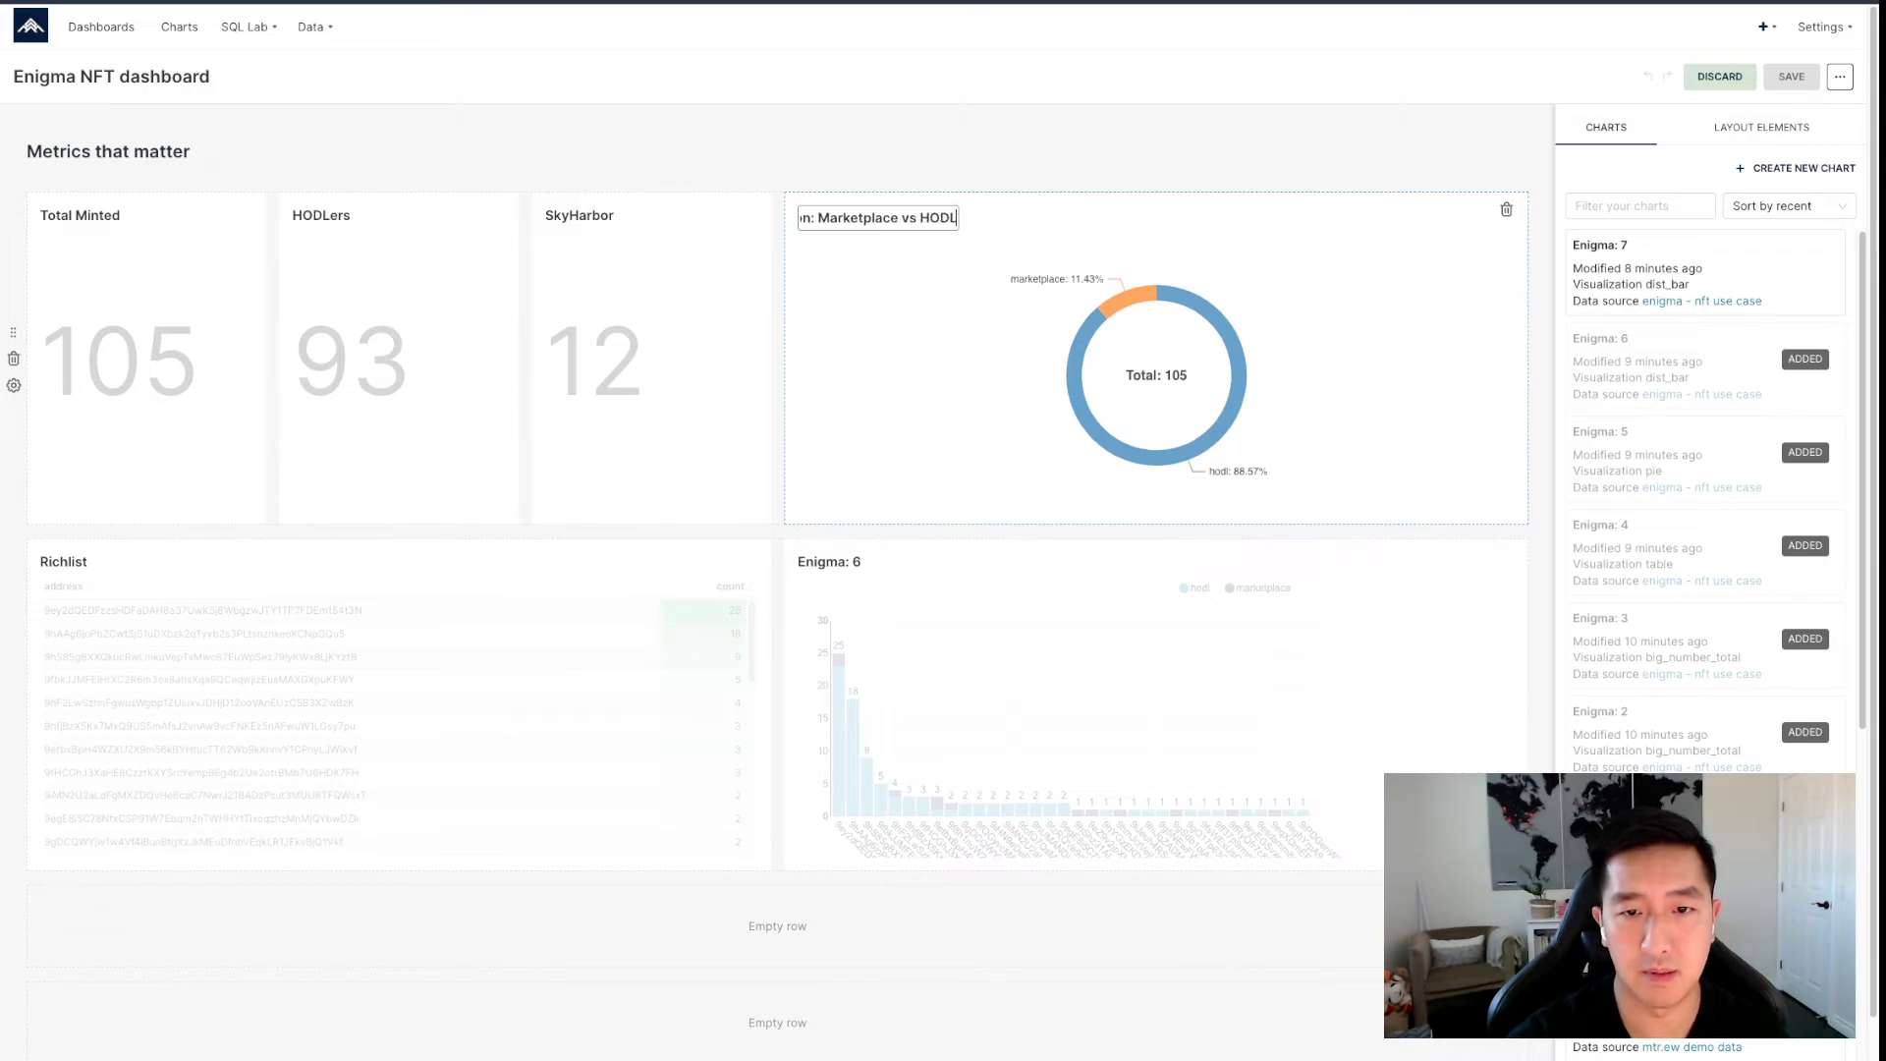
text(ers)
Retitle the Enigma: 6 bar chart 'Location Distro' and save the dashboard.
click(837, 561)
key(super+a)
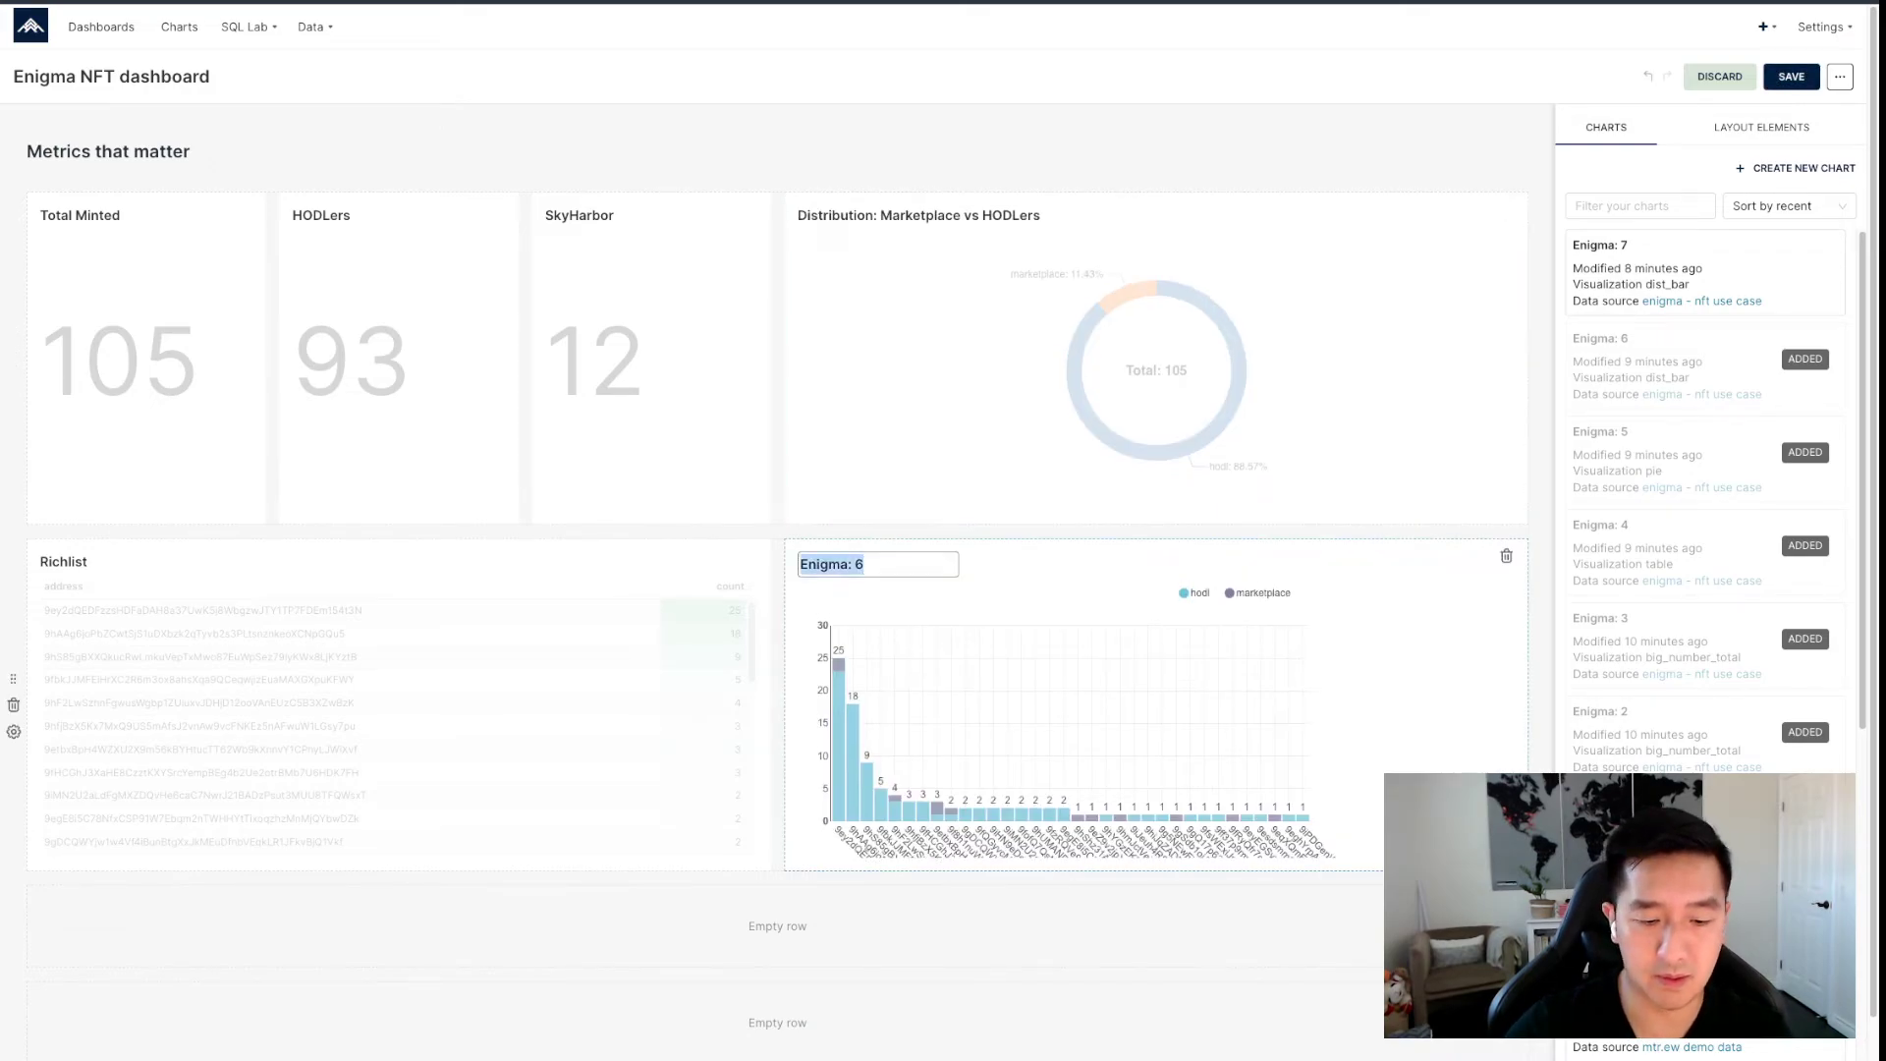
text(Location Distro)
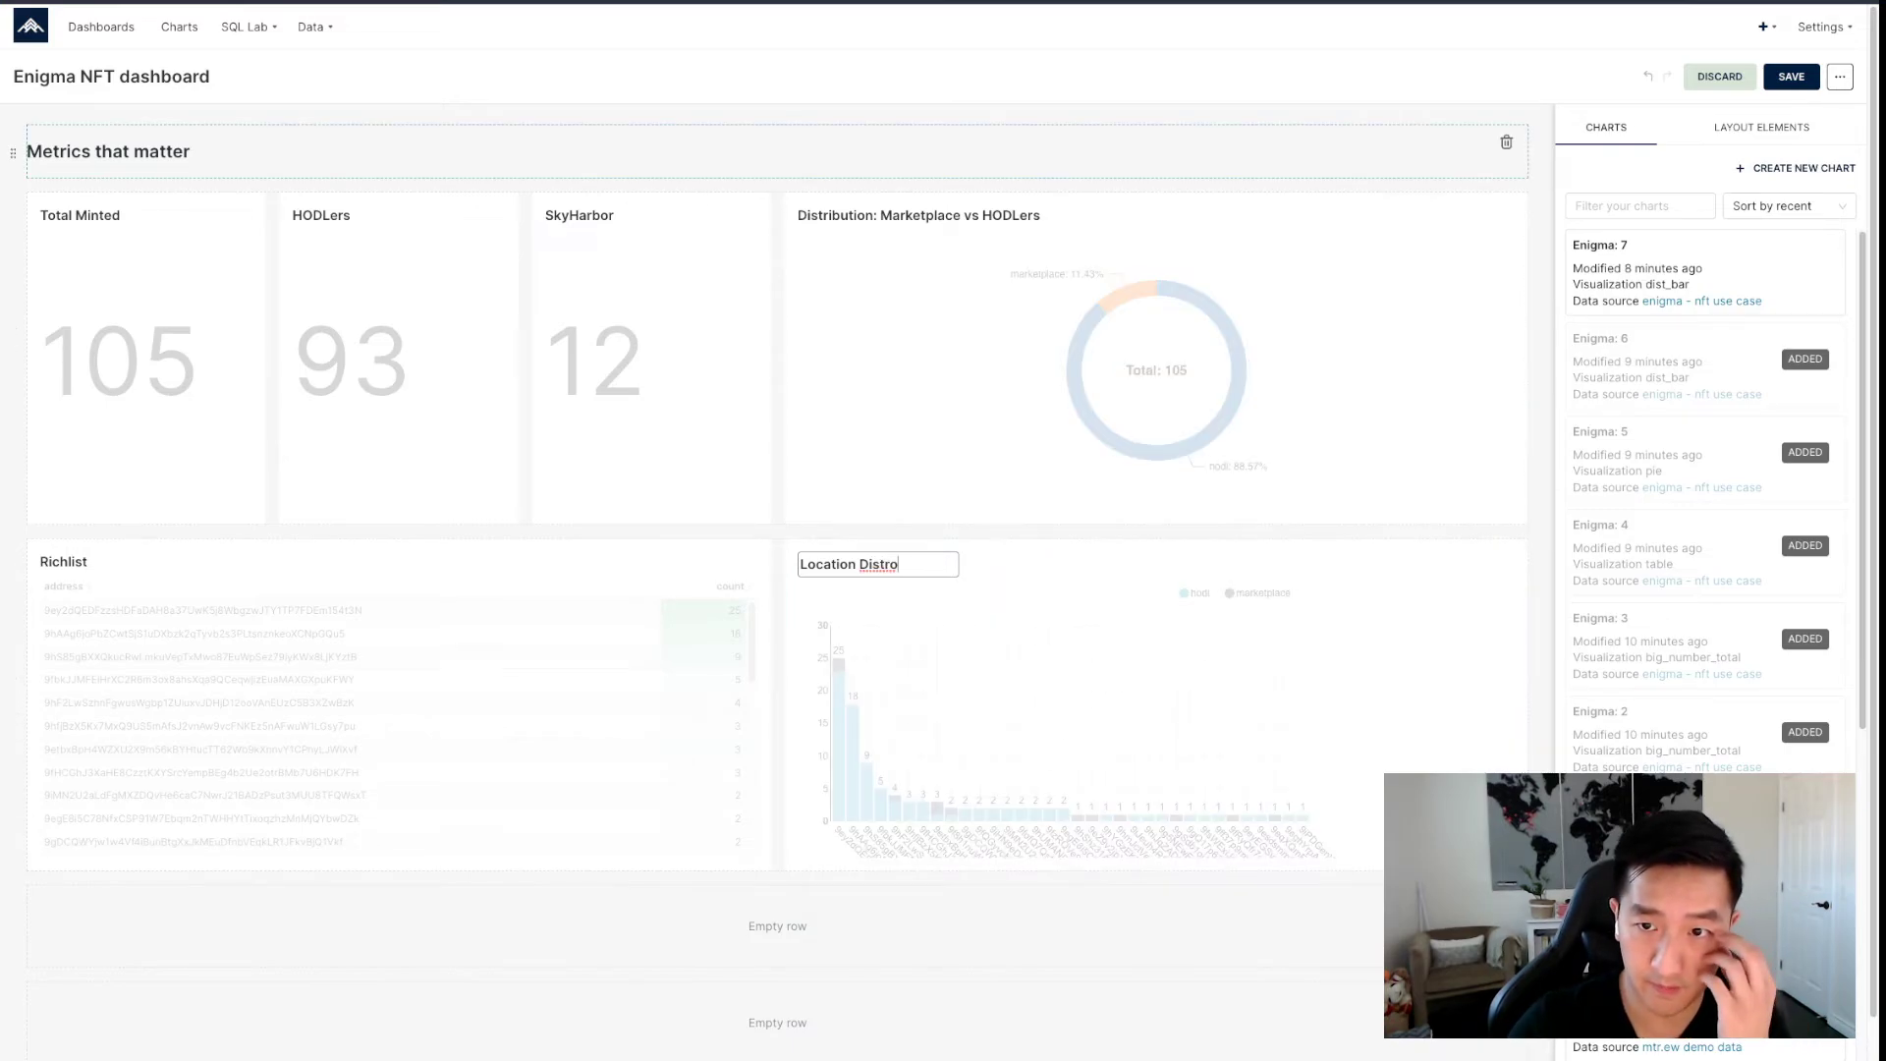
click(1277, 151)
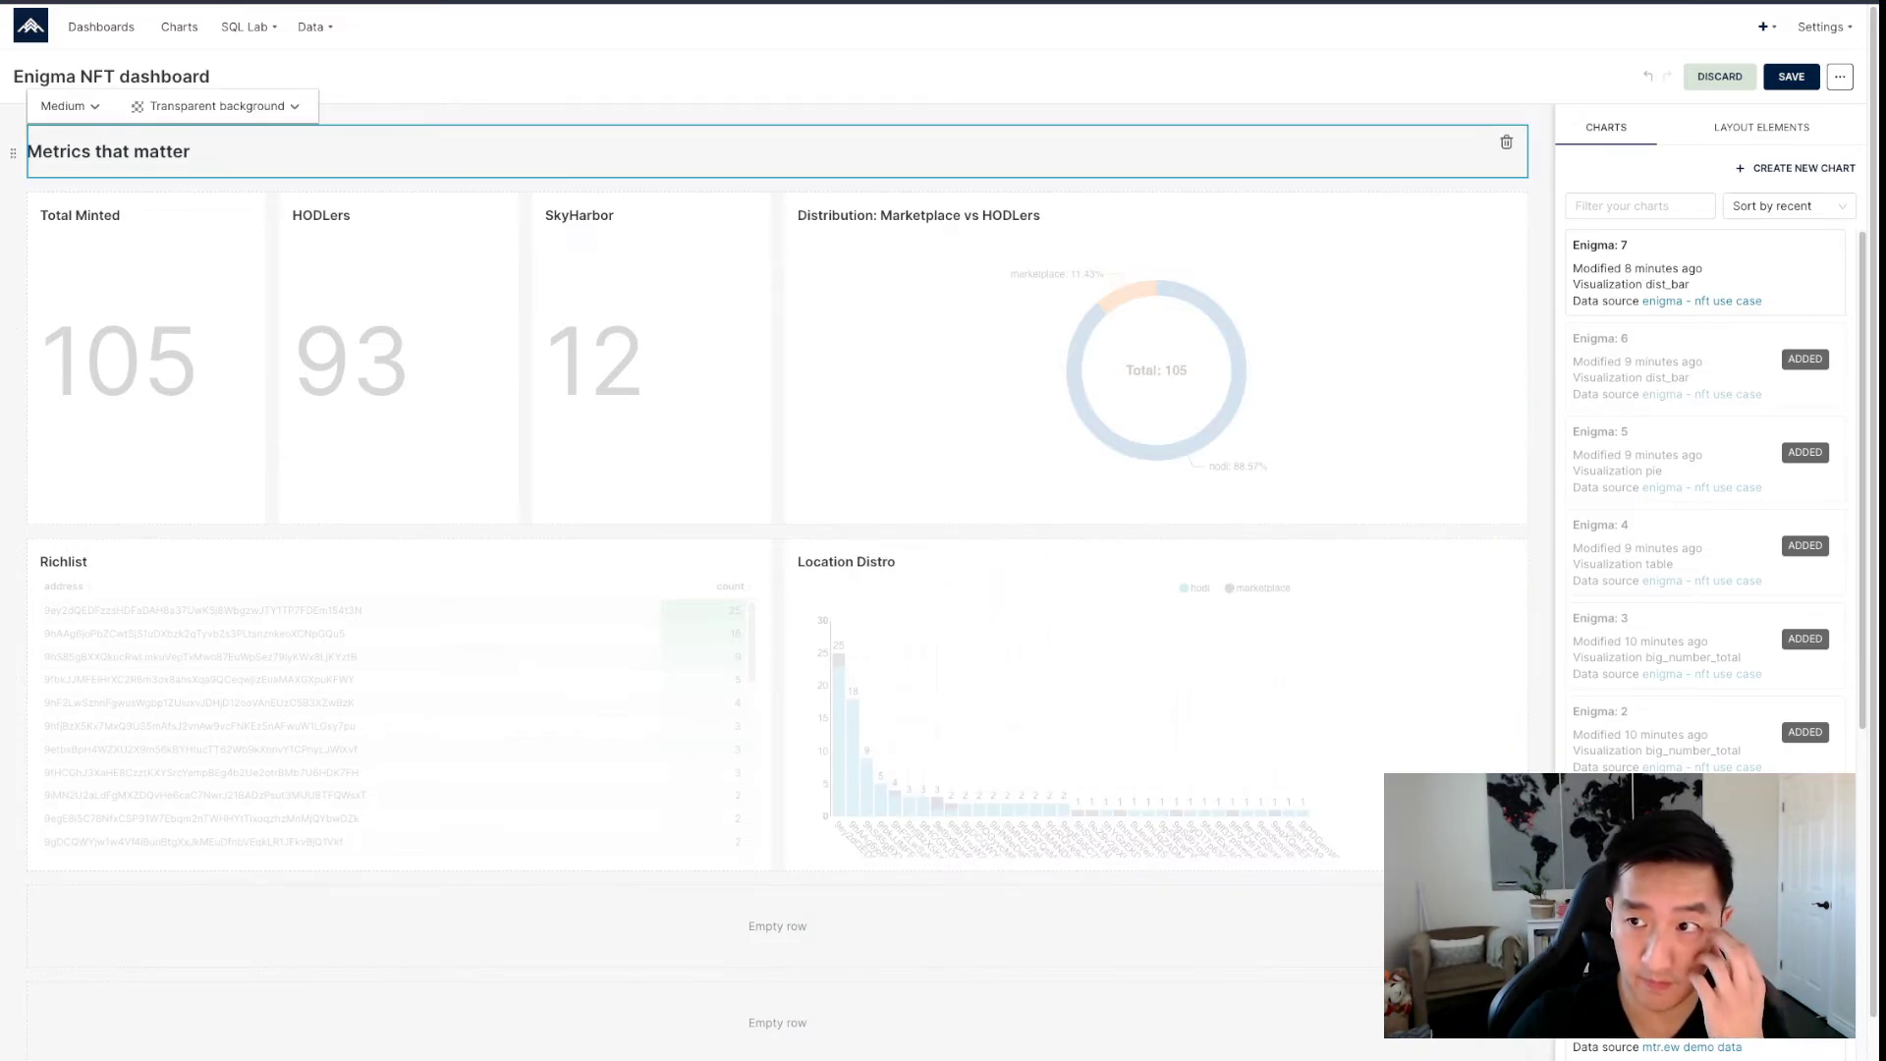
click(1790, 76)
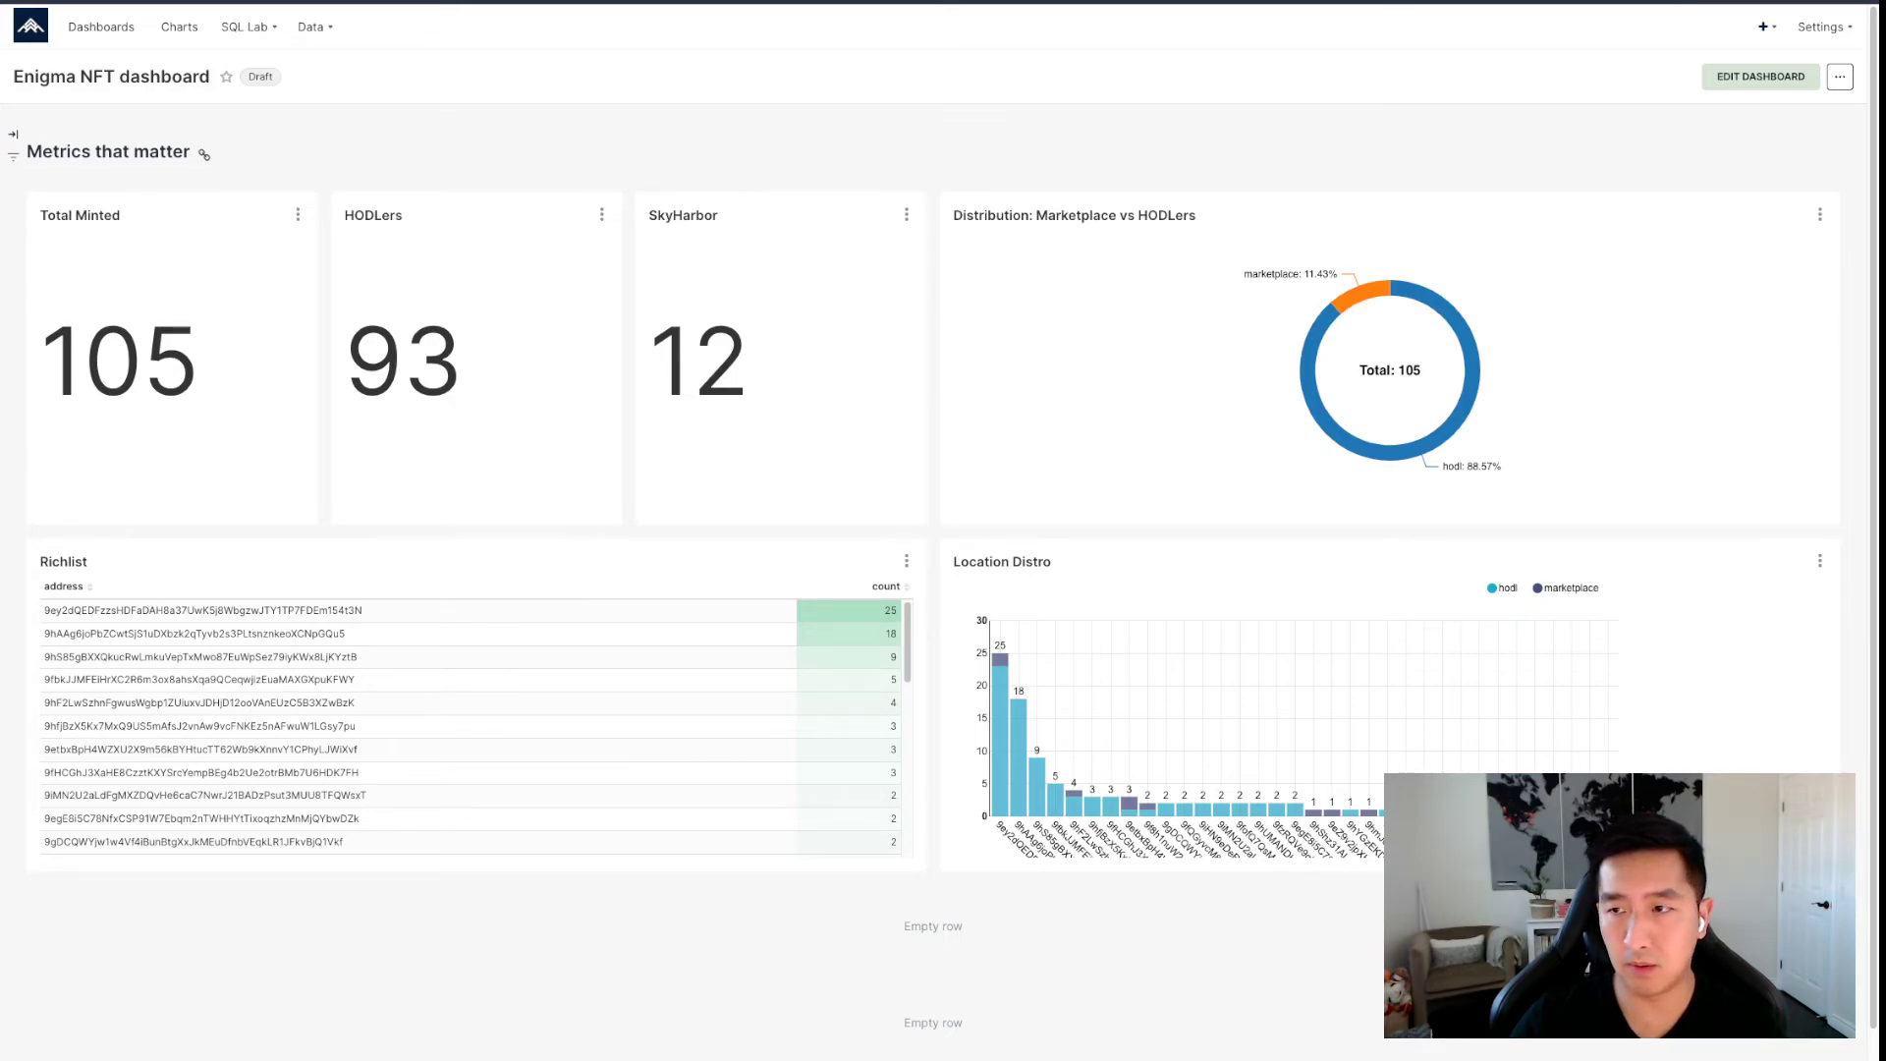
Add the Enigma: 7 chart to the empty third row and stretch it to full width.
click(1759, 77)
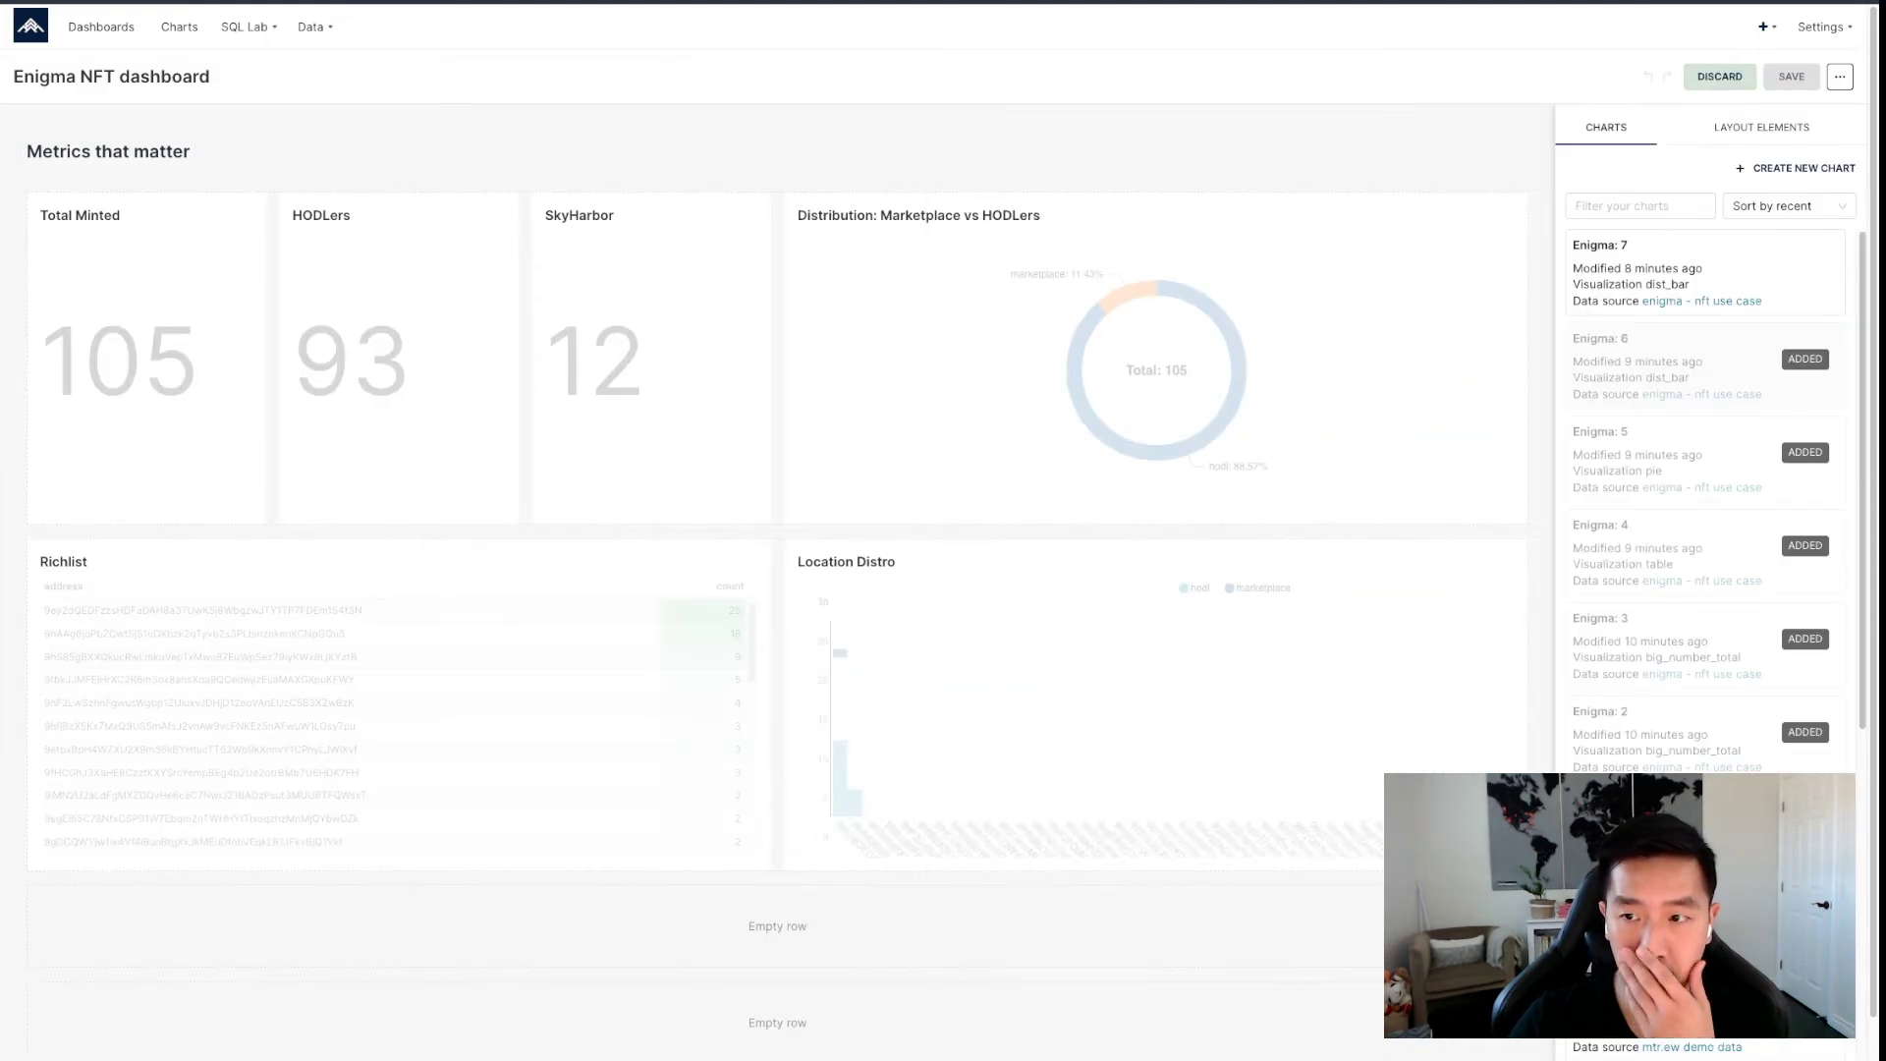
drag(1669, 265, 678, 937)
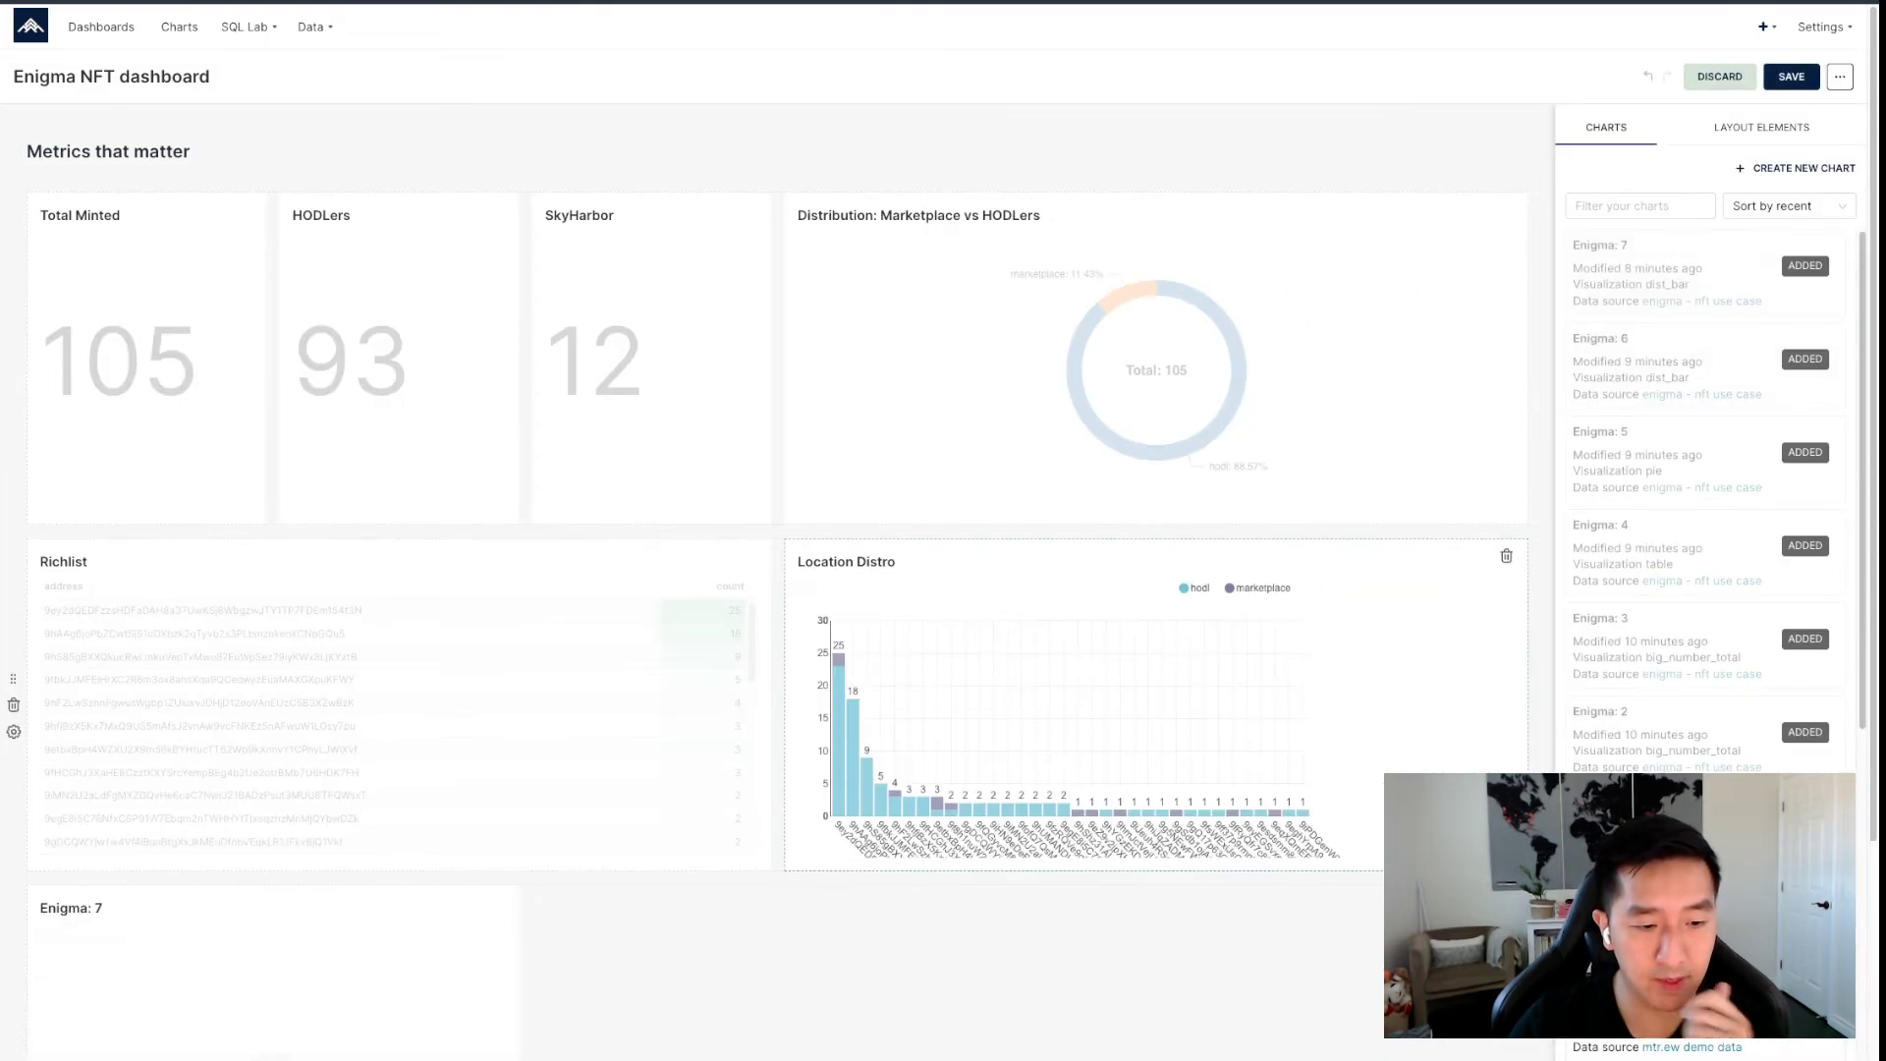
scroll(1081, 707, down, 3)
drag(516, 710, 1527, 710)
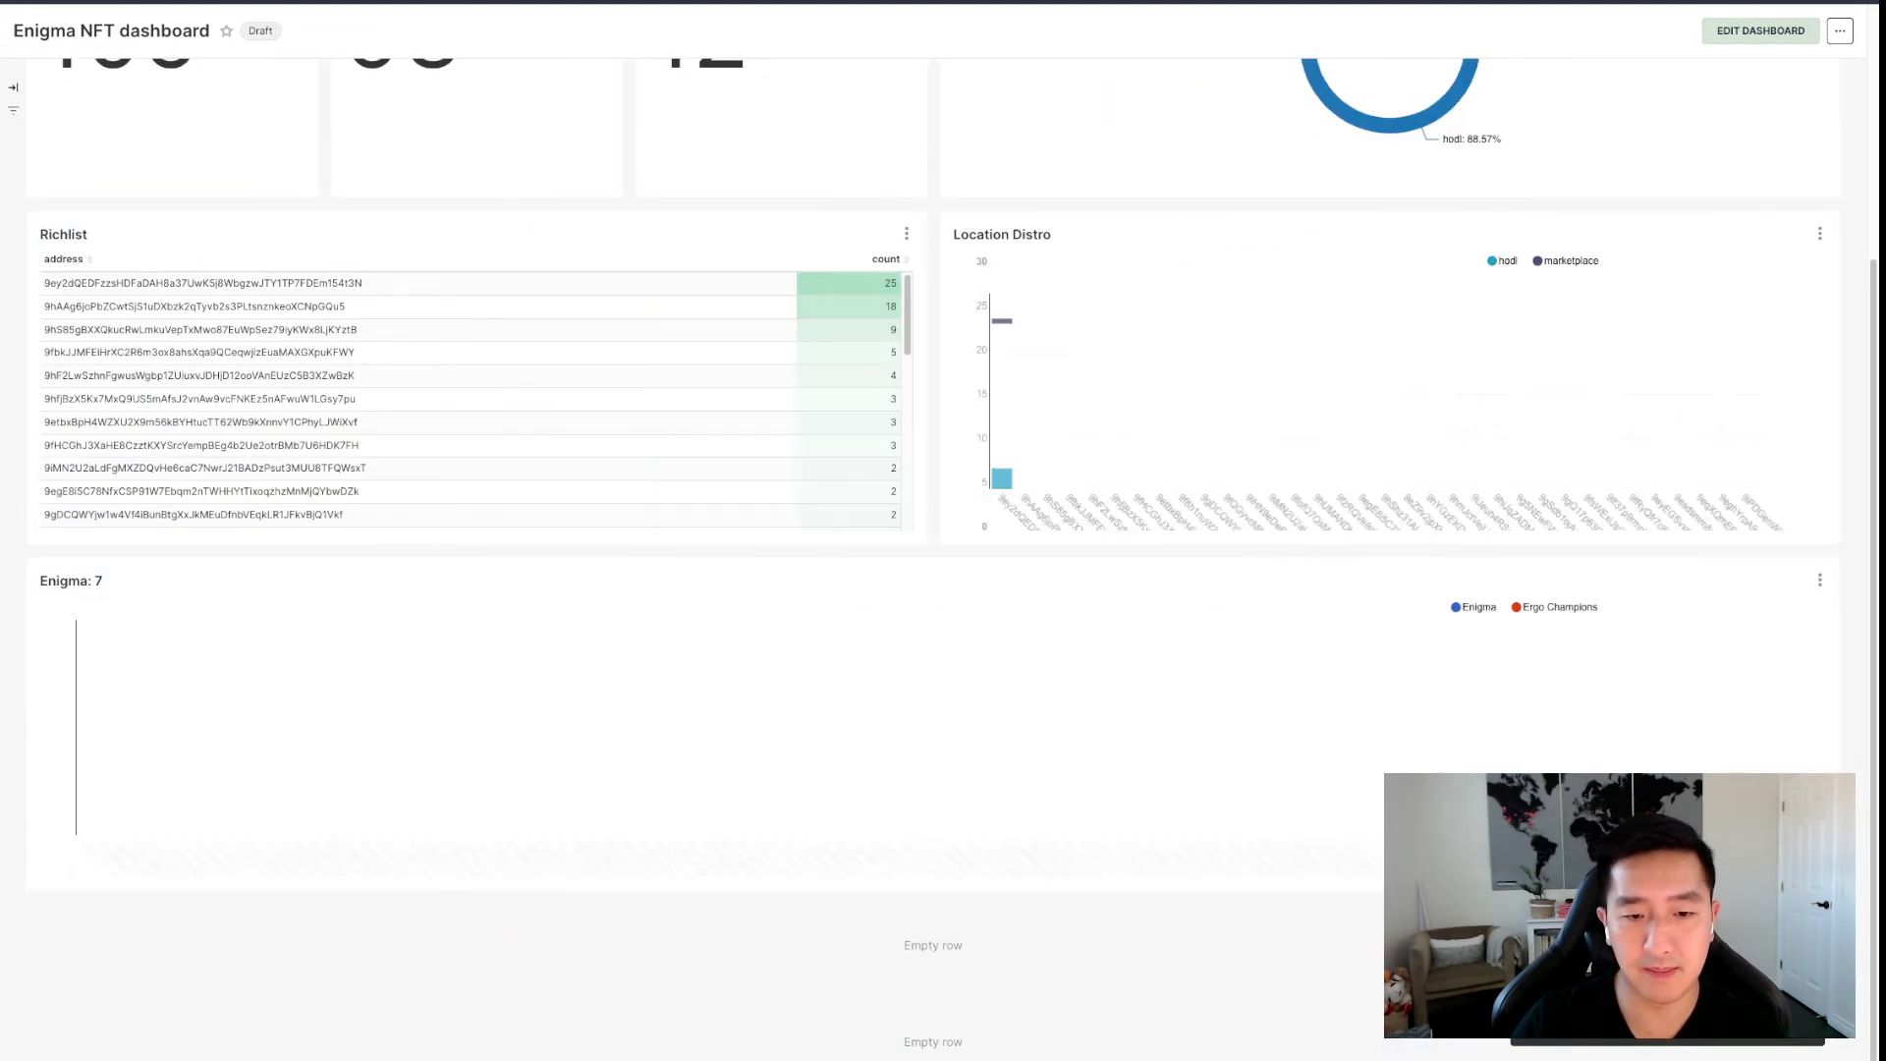
scroll(800, 652, up, 5)
scroll(799, 652, down, 10)
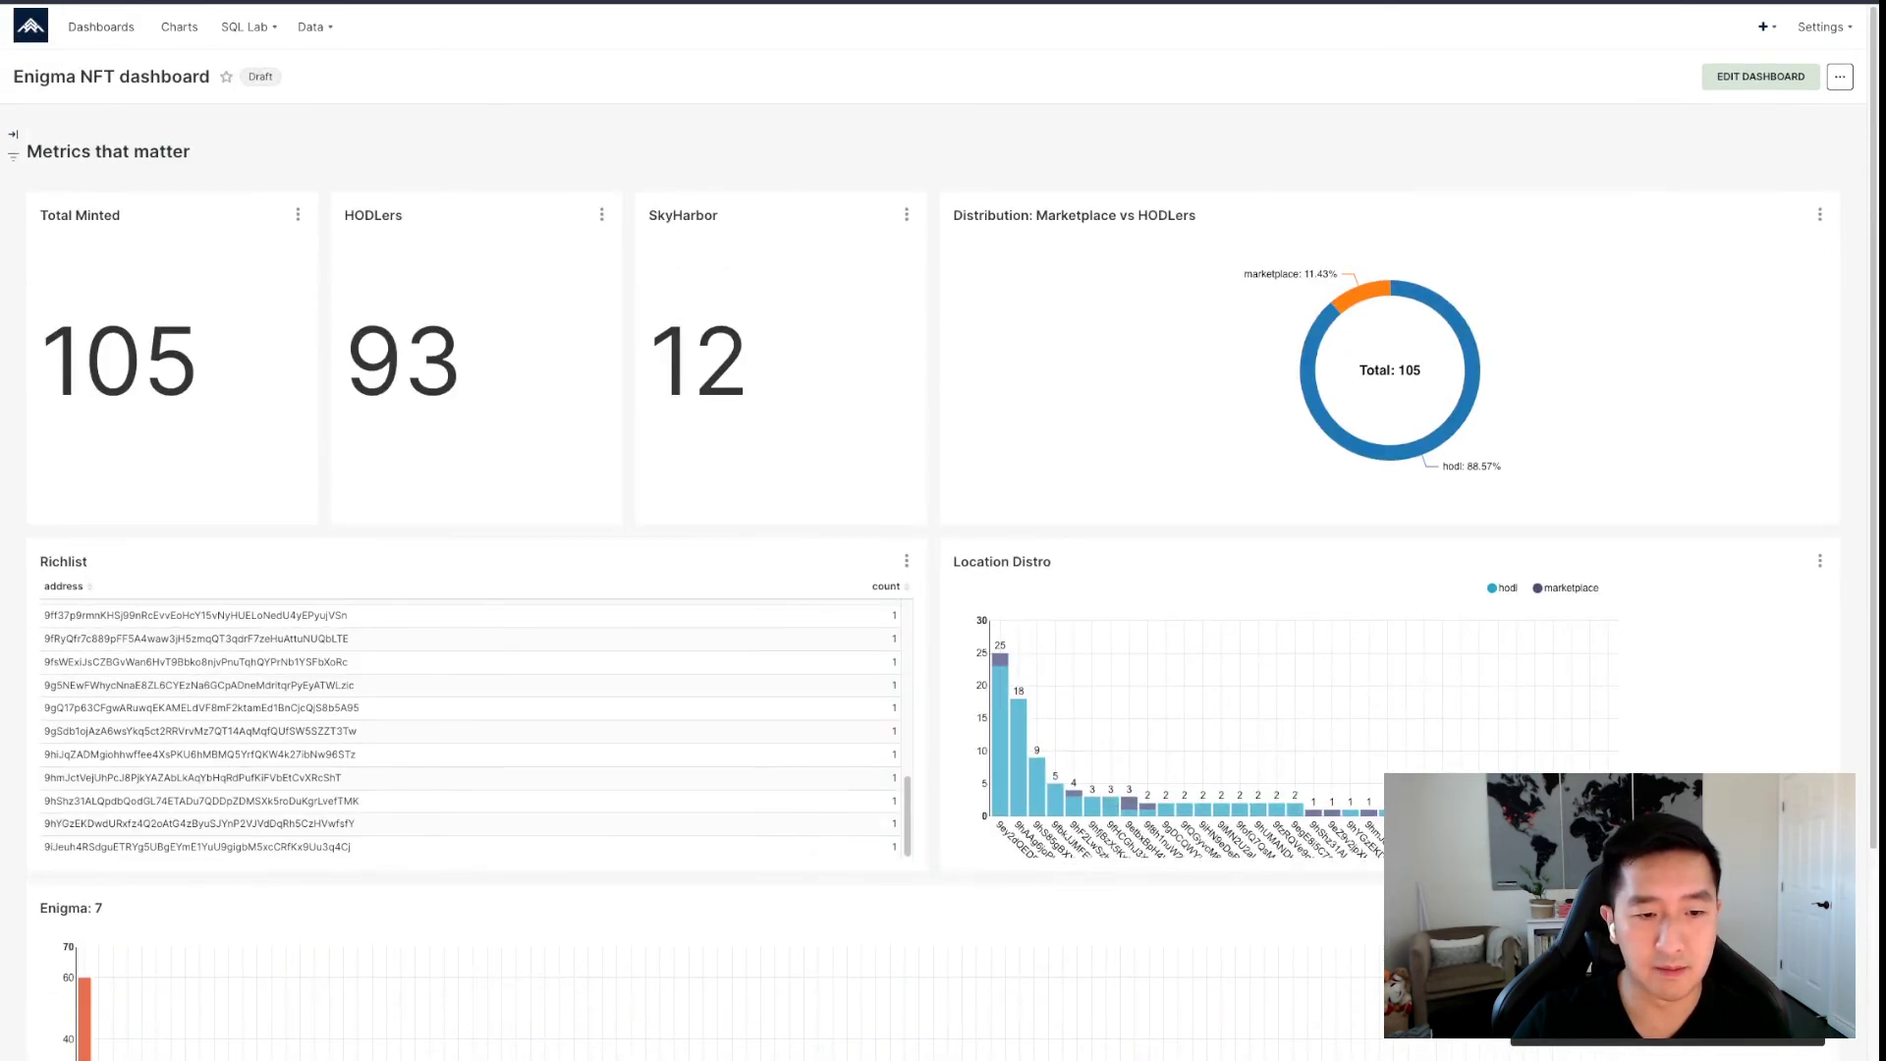
scroll(799, 652, down, 3)
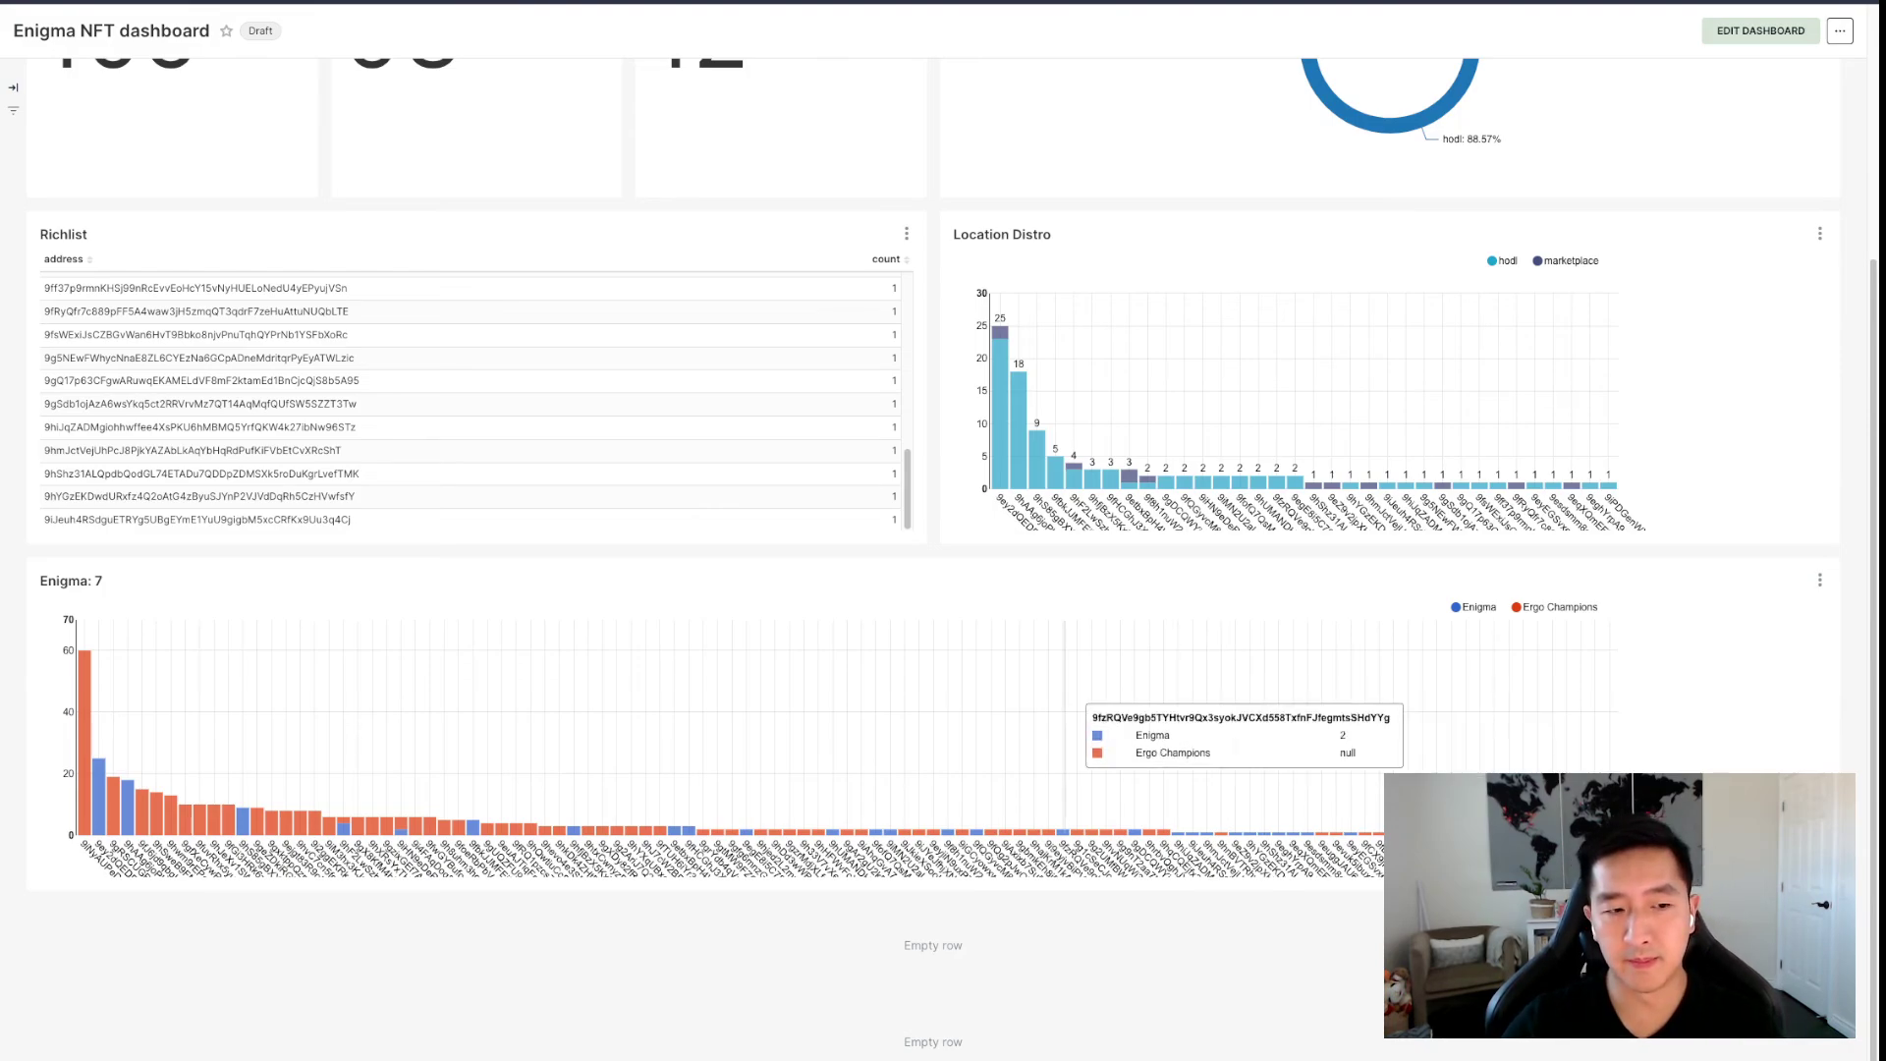
scroll(864, 737, up, 3)
scroll(865, 687, down, 3)
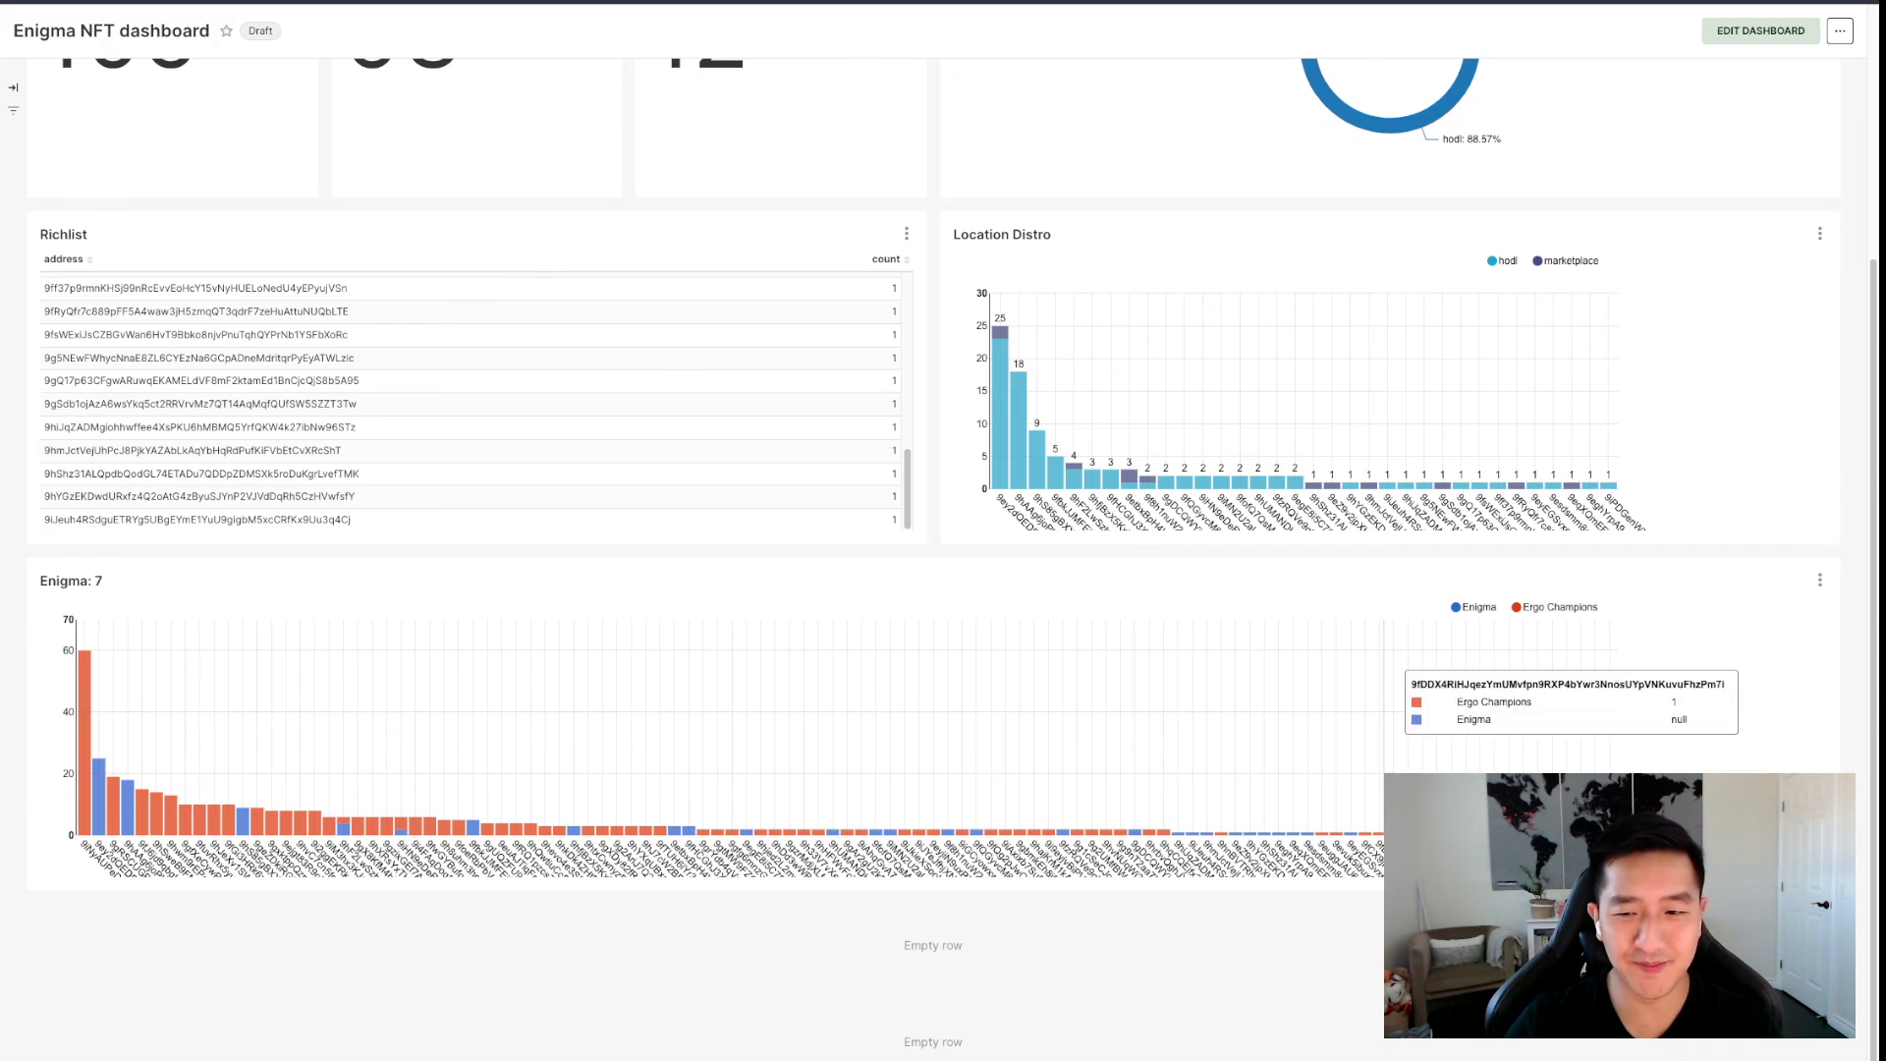
scroll(1389, 687, up, 4)
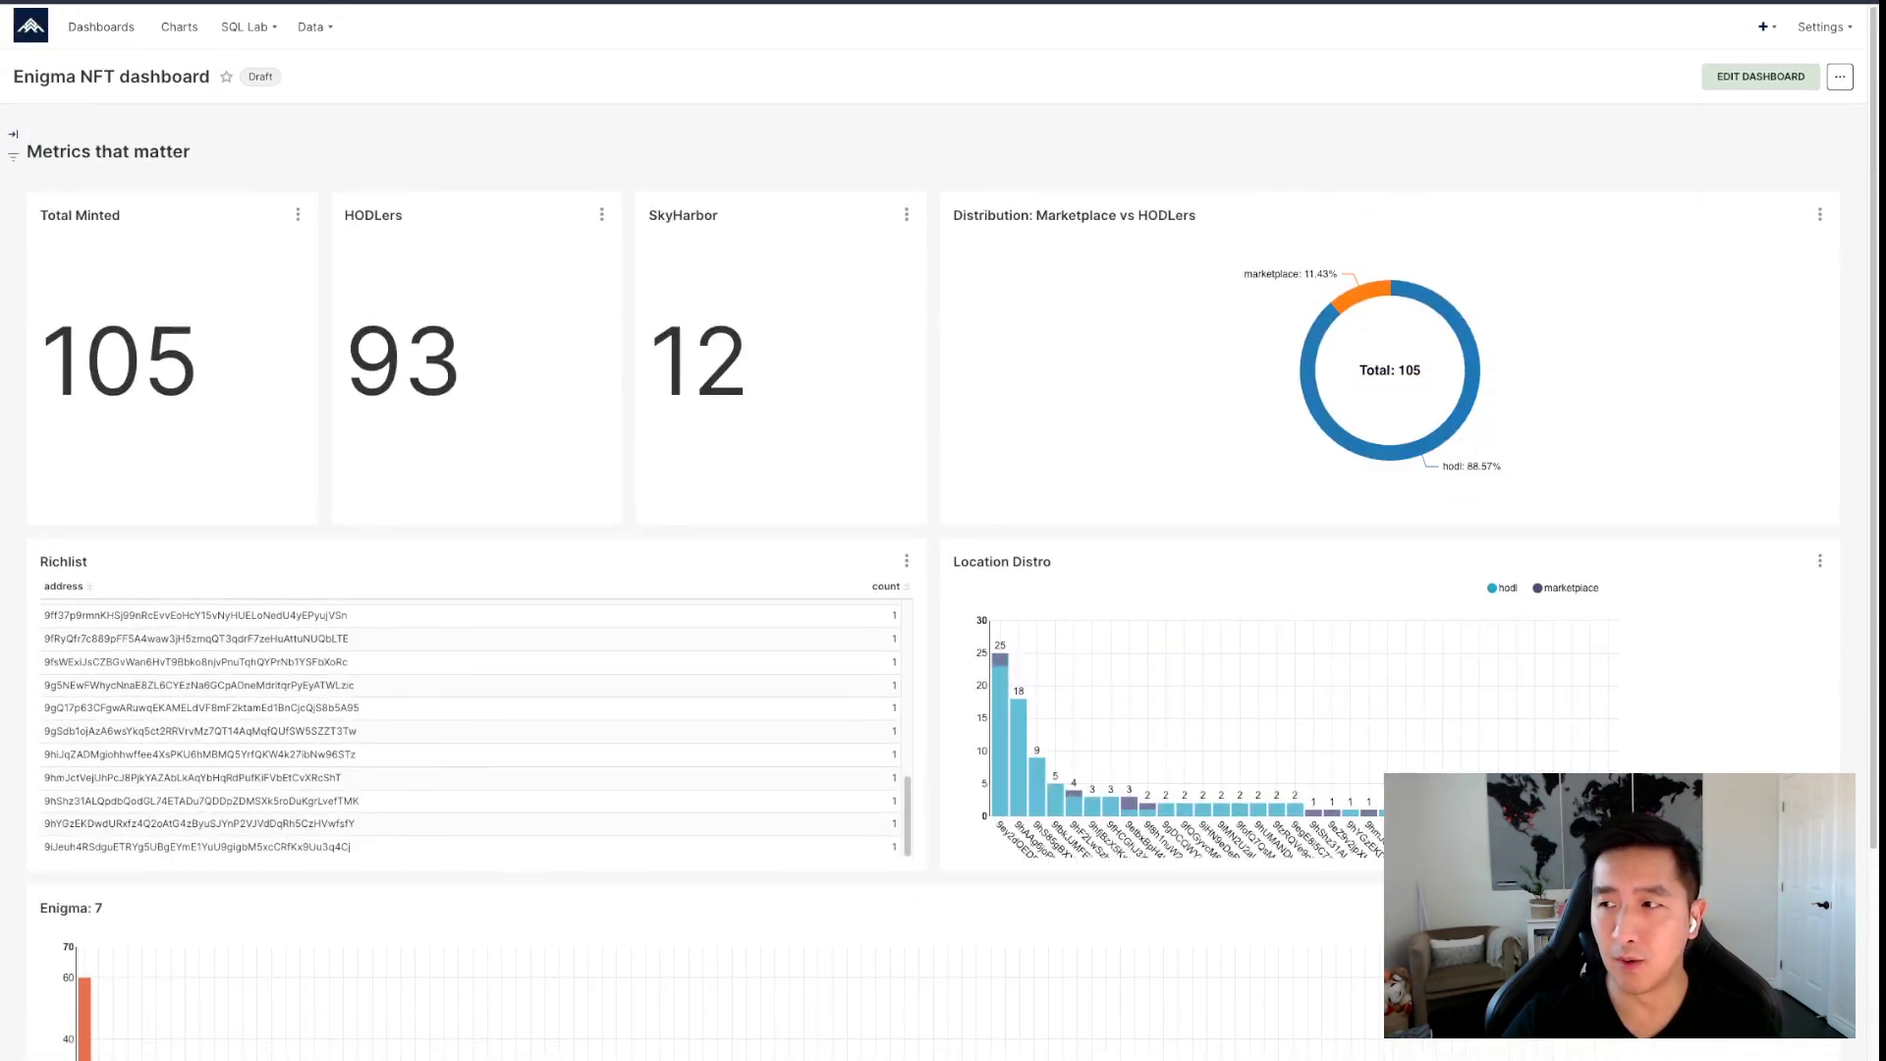